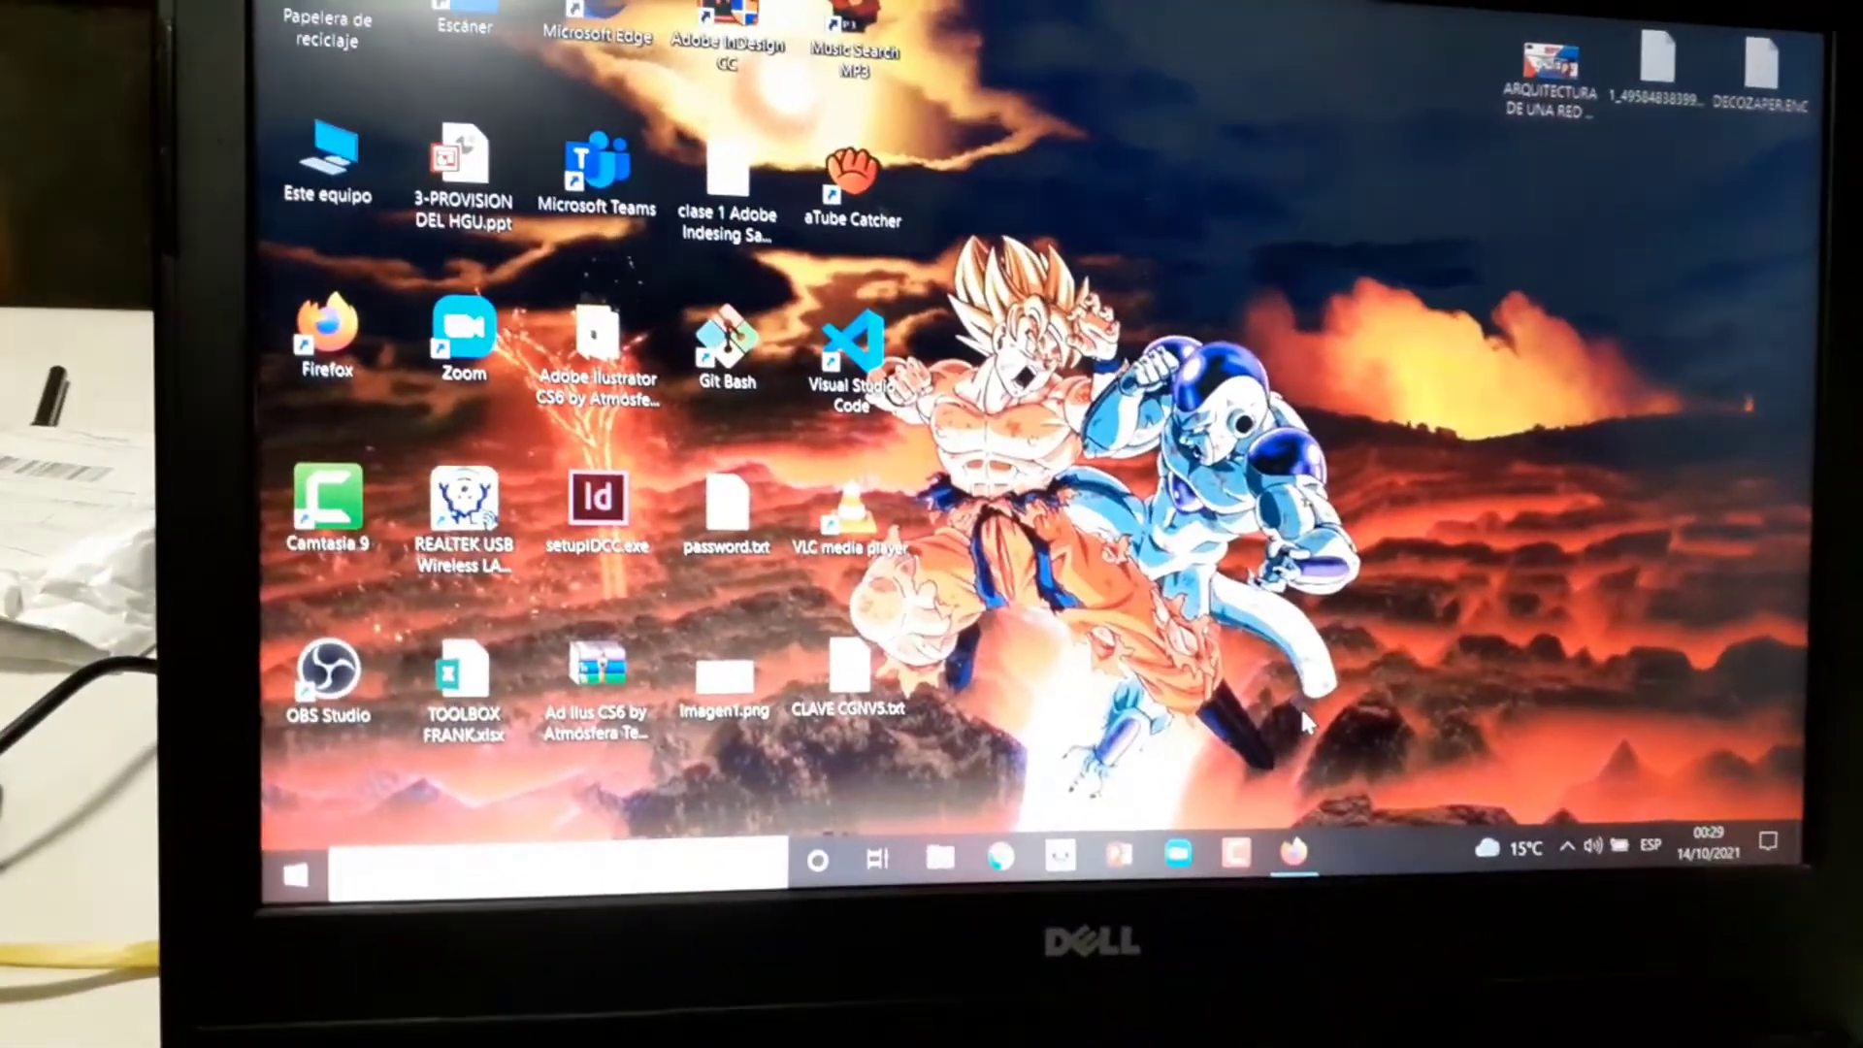
Rerun the continuous ping to 192.168.1.1 until the router replies with TTL=64
key(super+r)
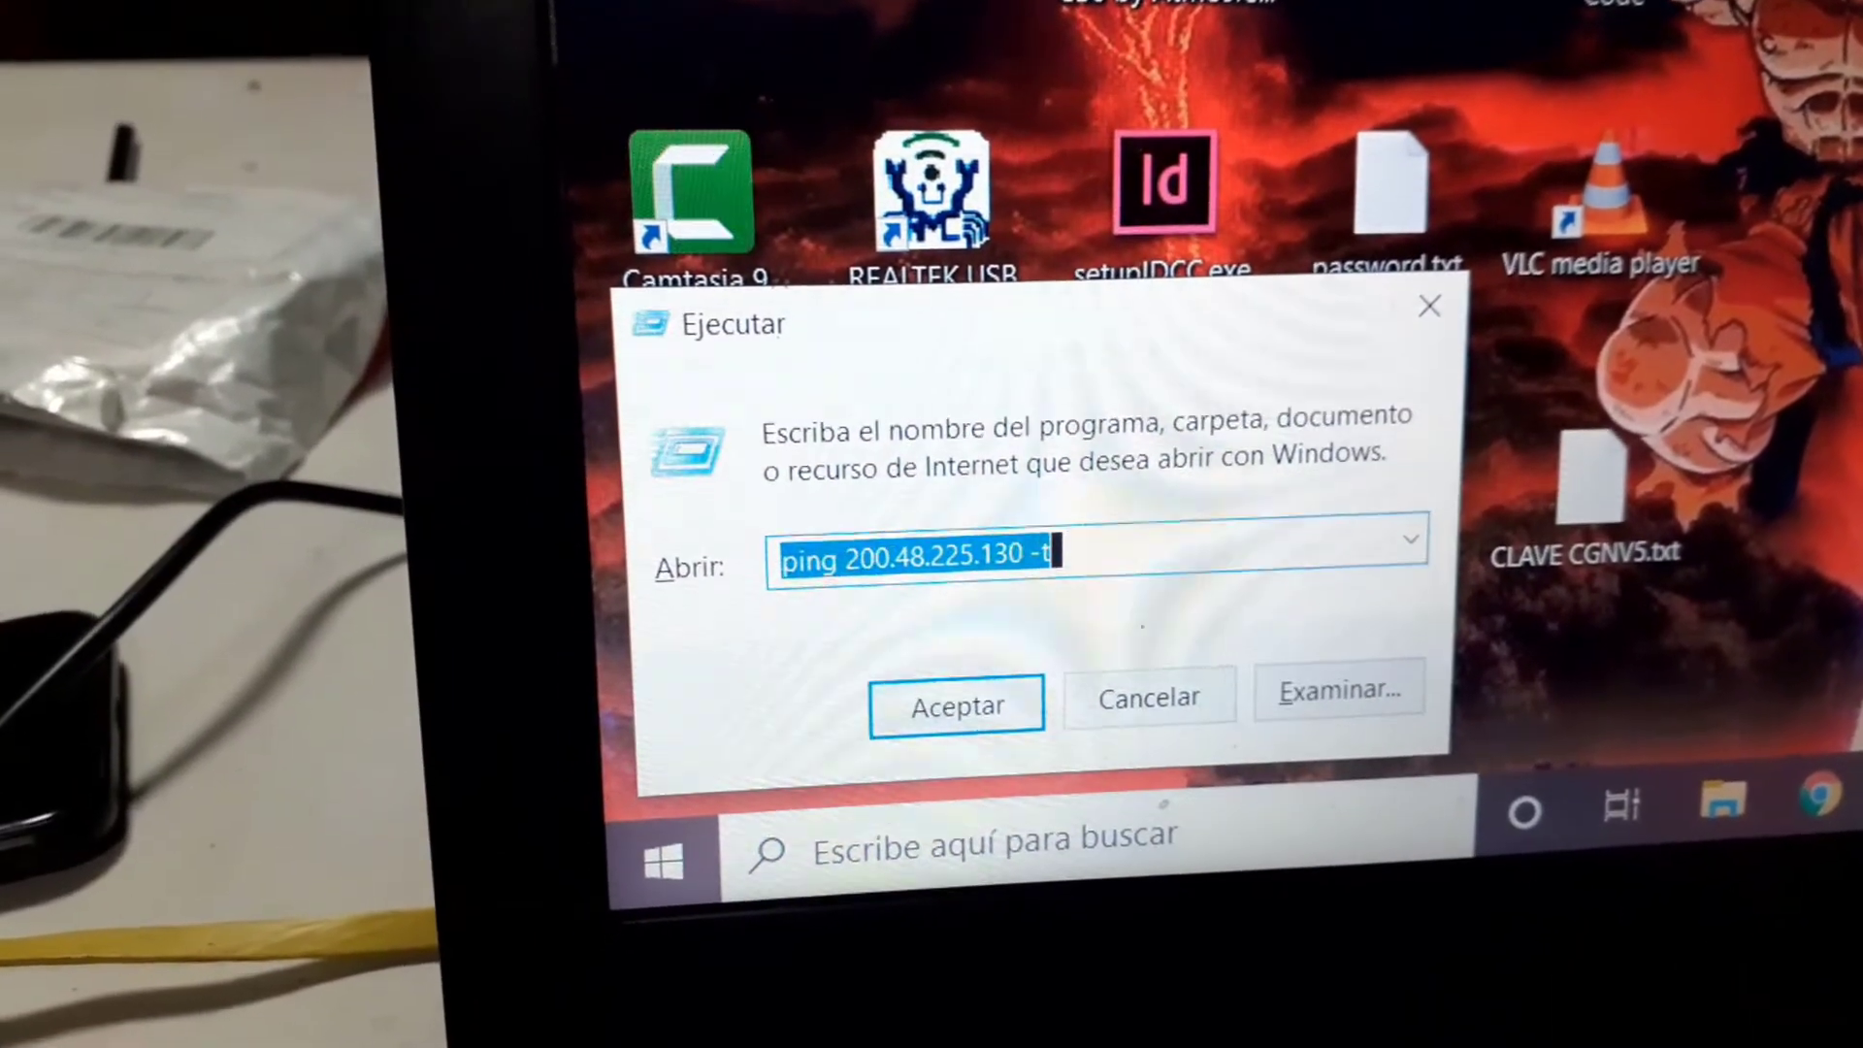
key(Down)
key(Down)
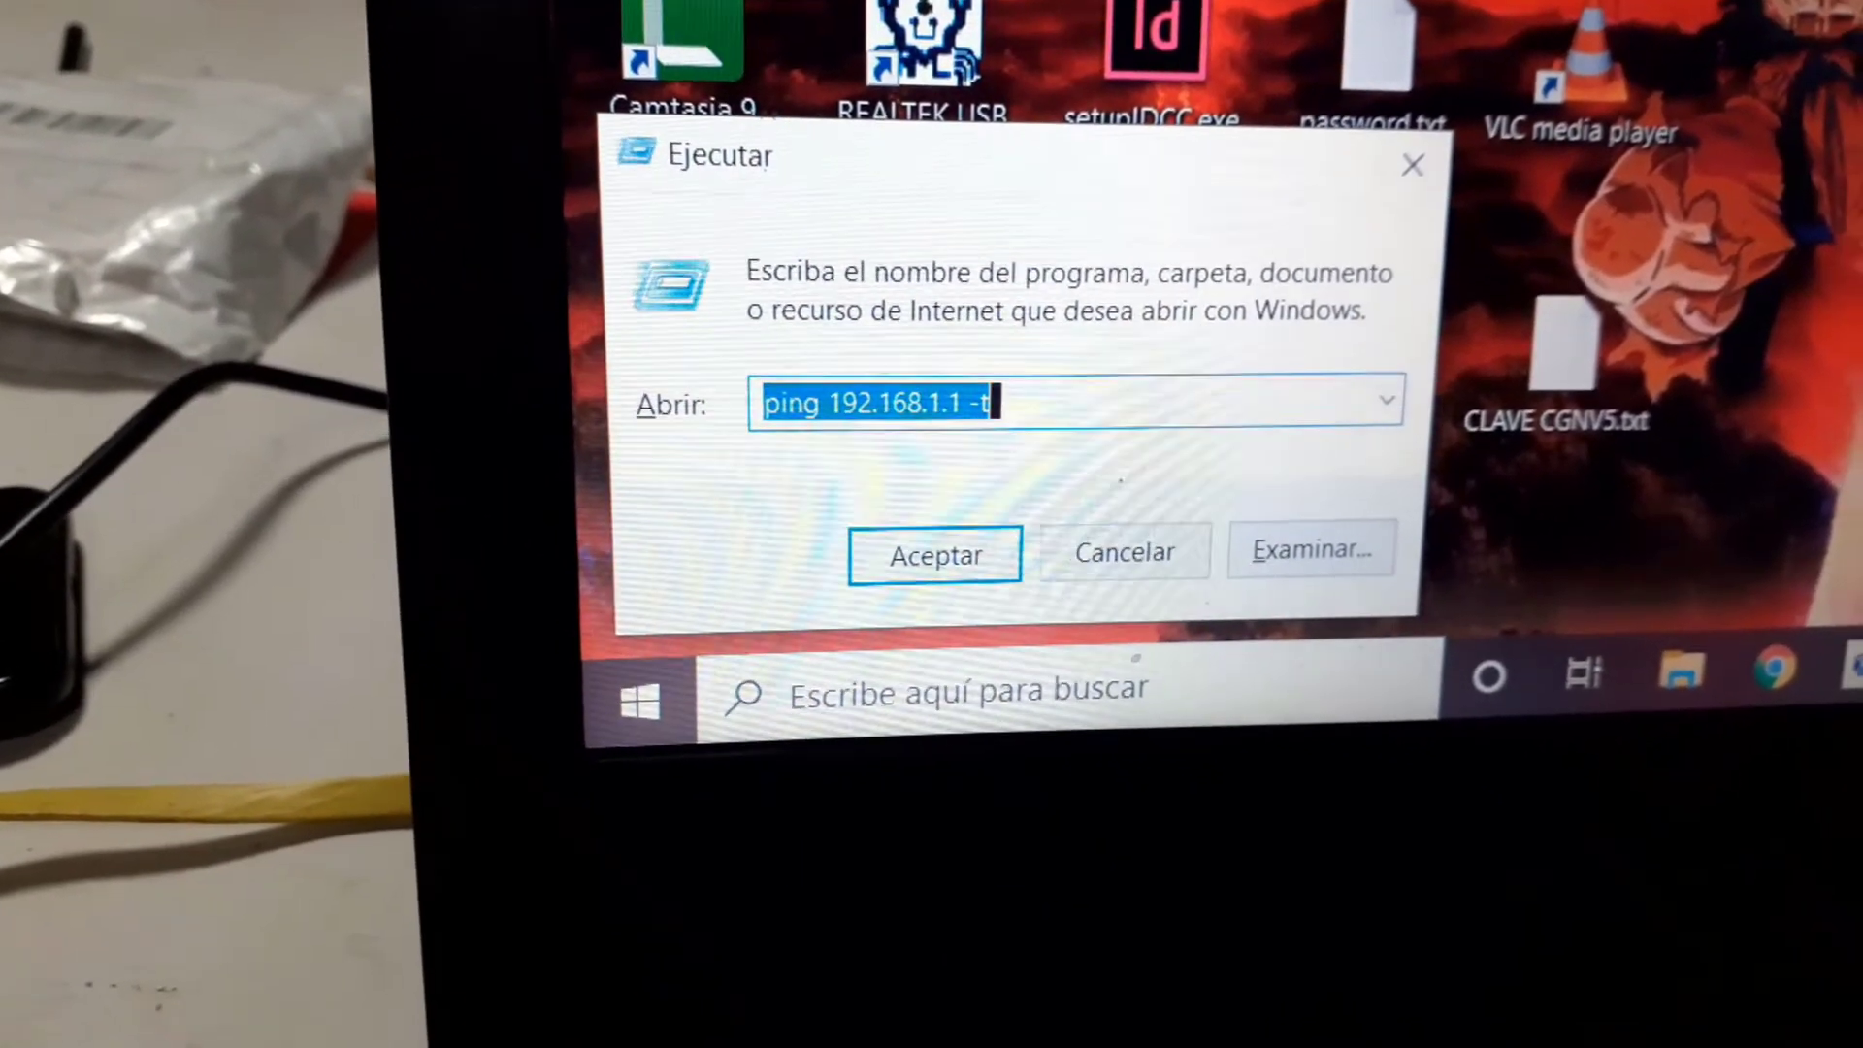
key(Return)
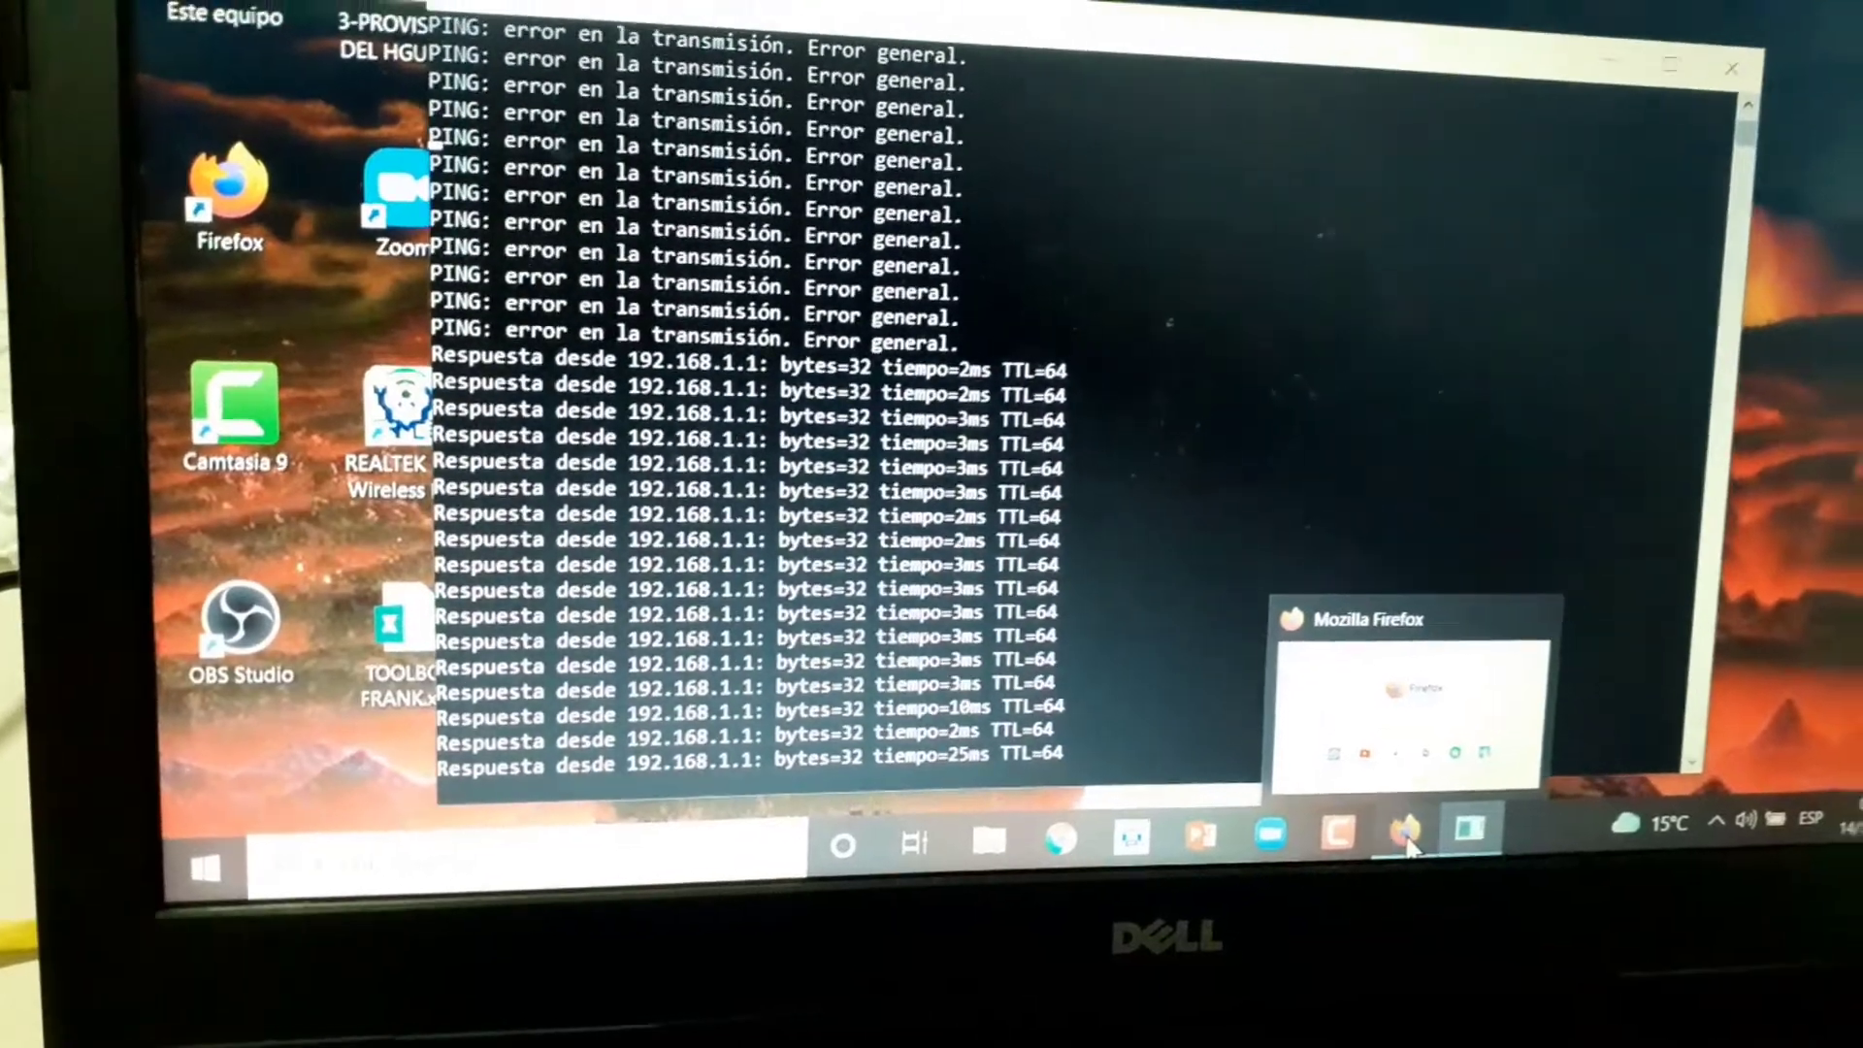
click(1433, 810)
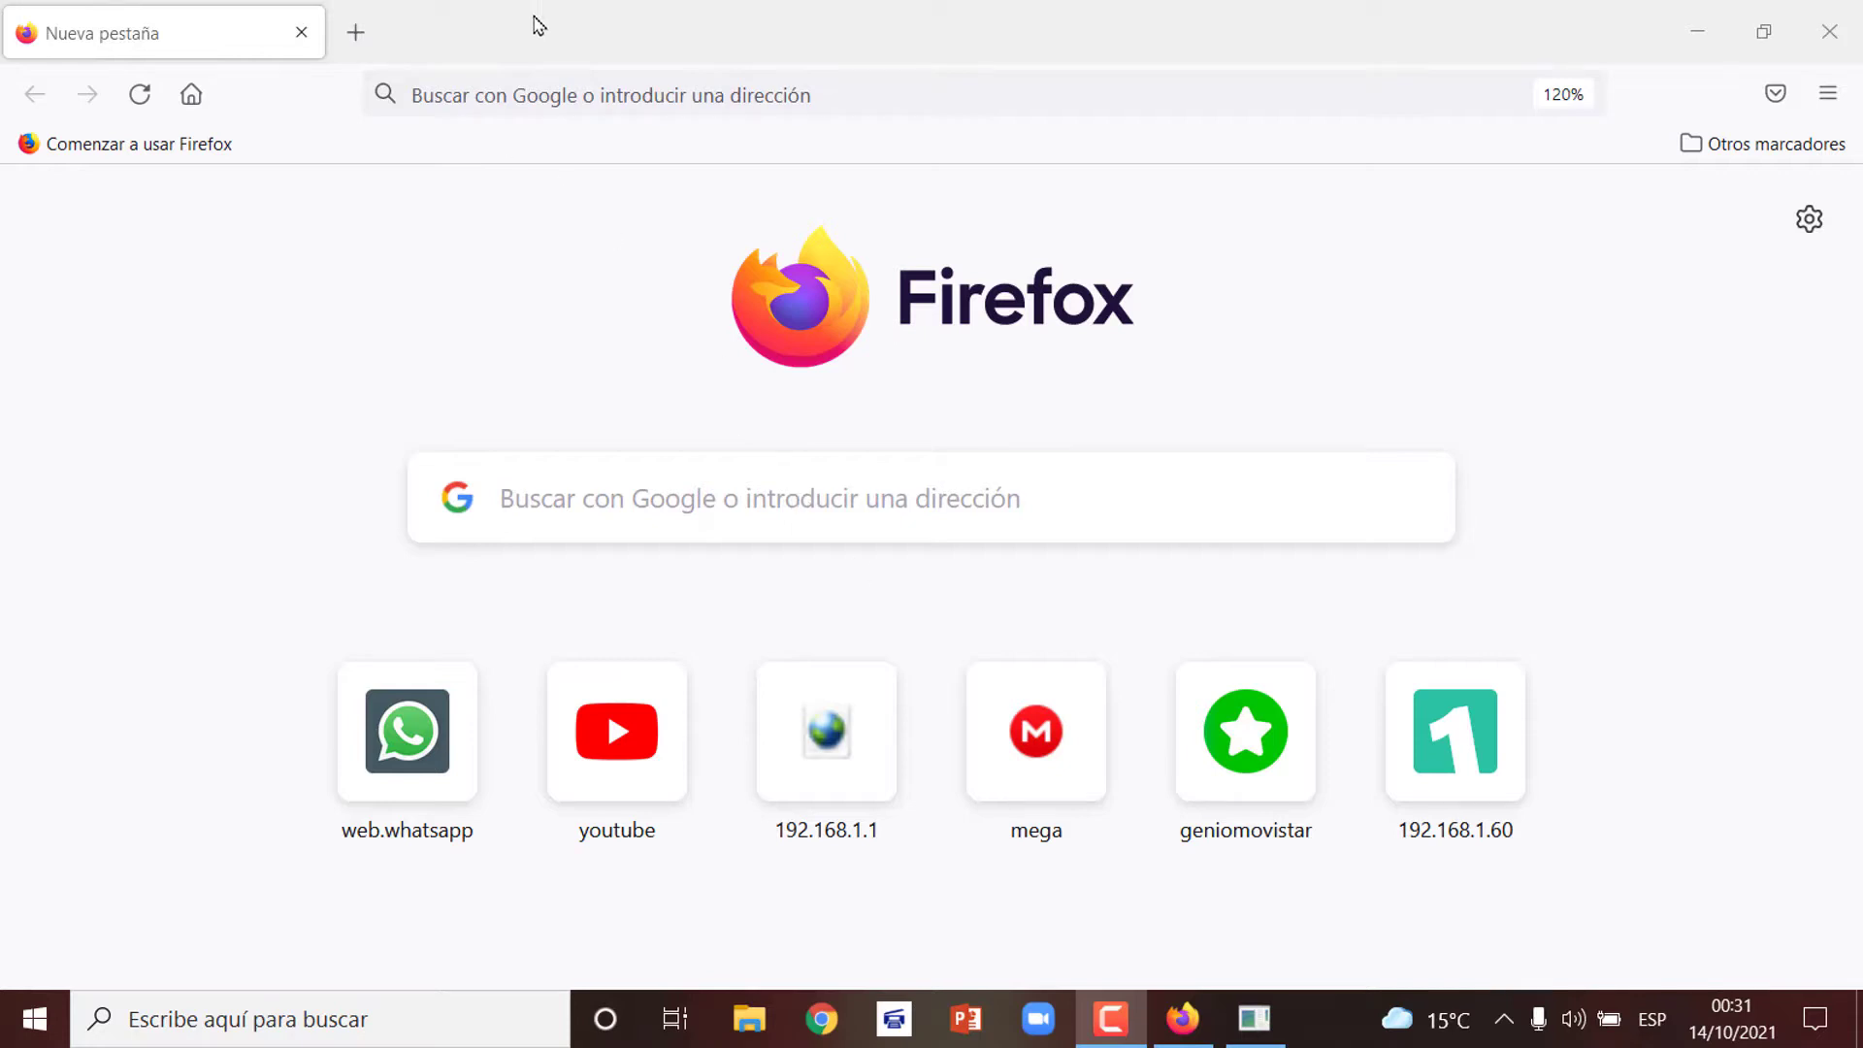
click(528, 97)
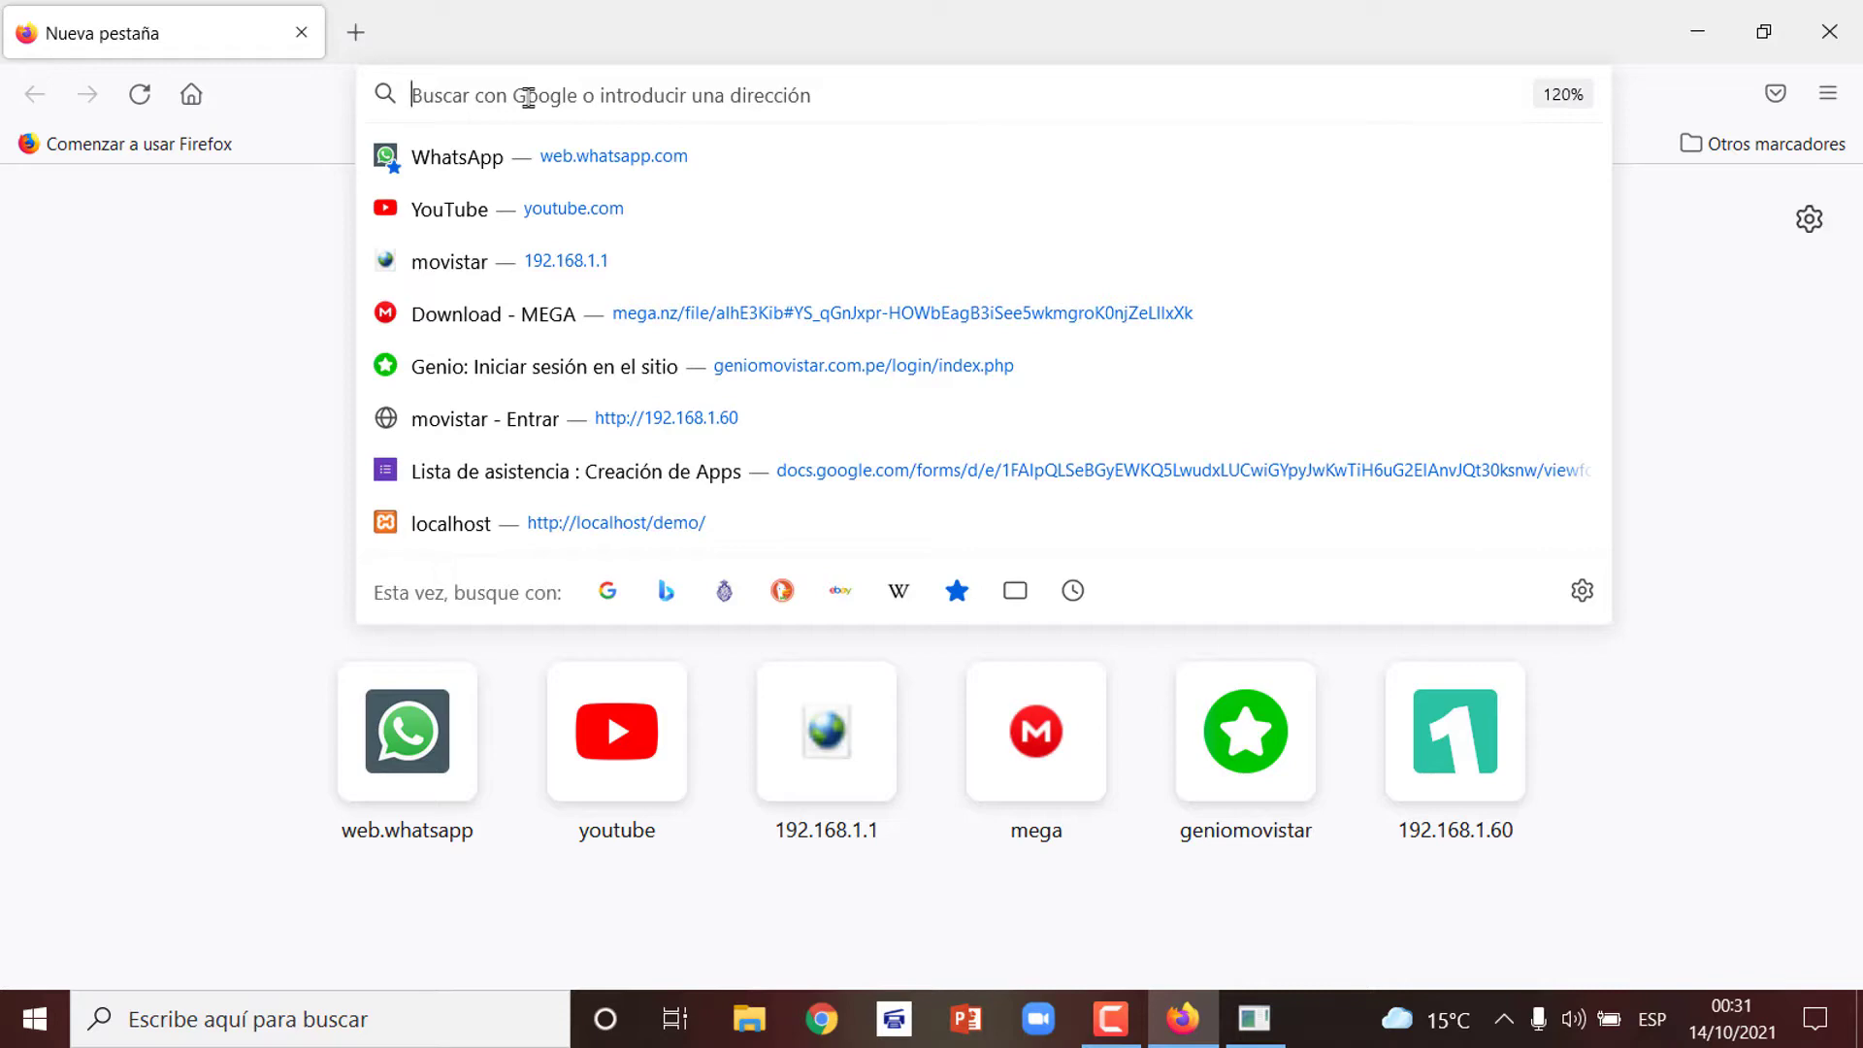
text(htt)
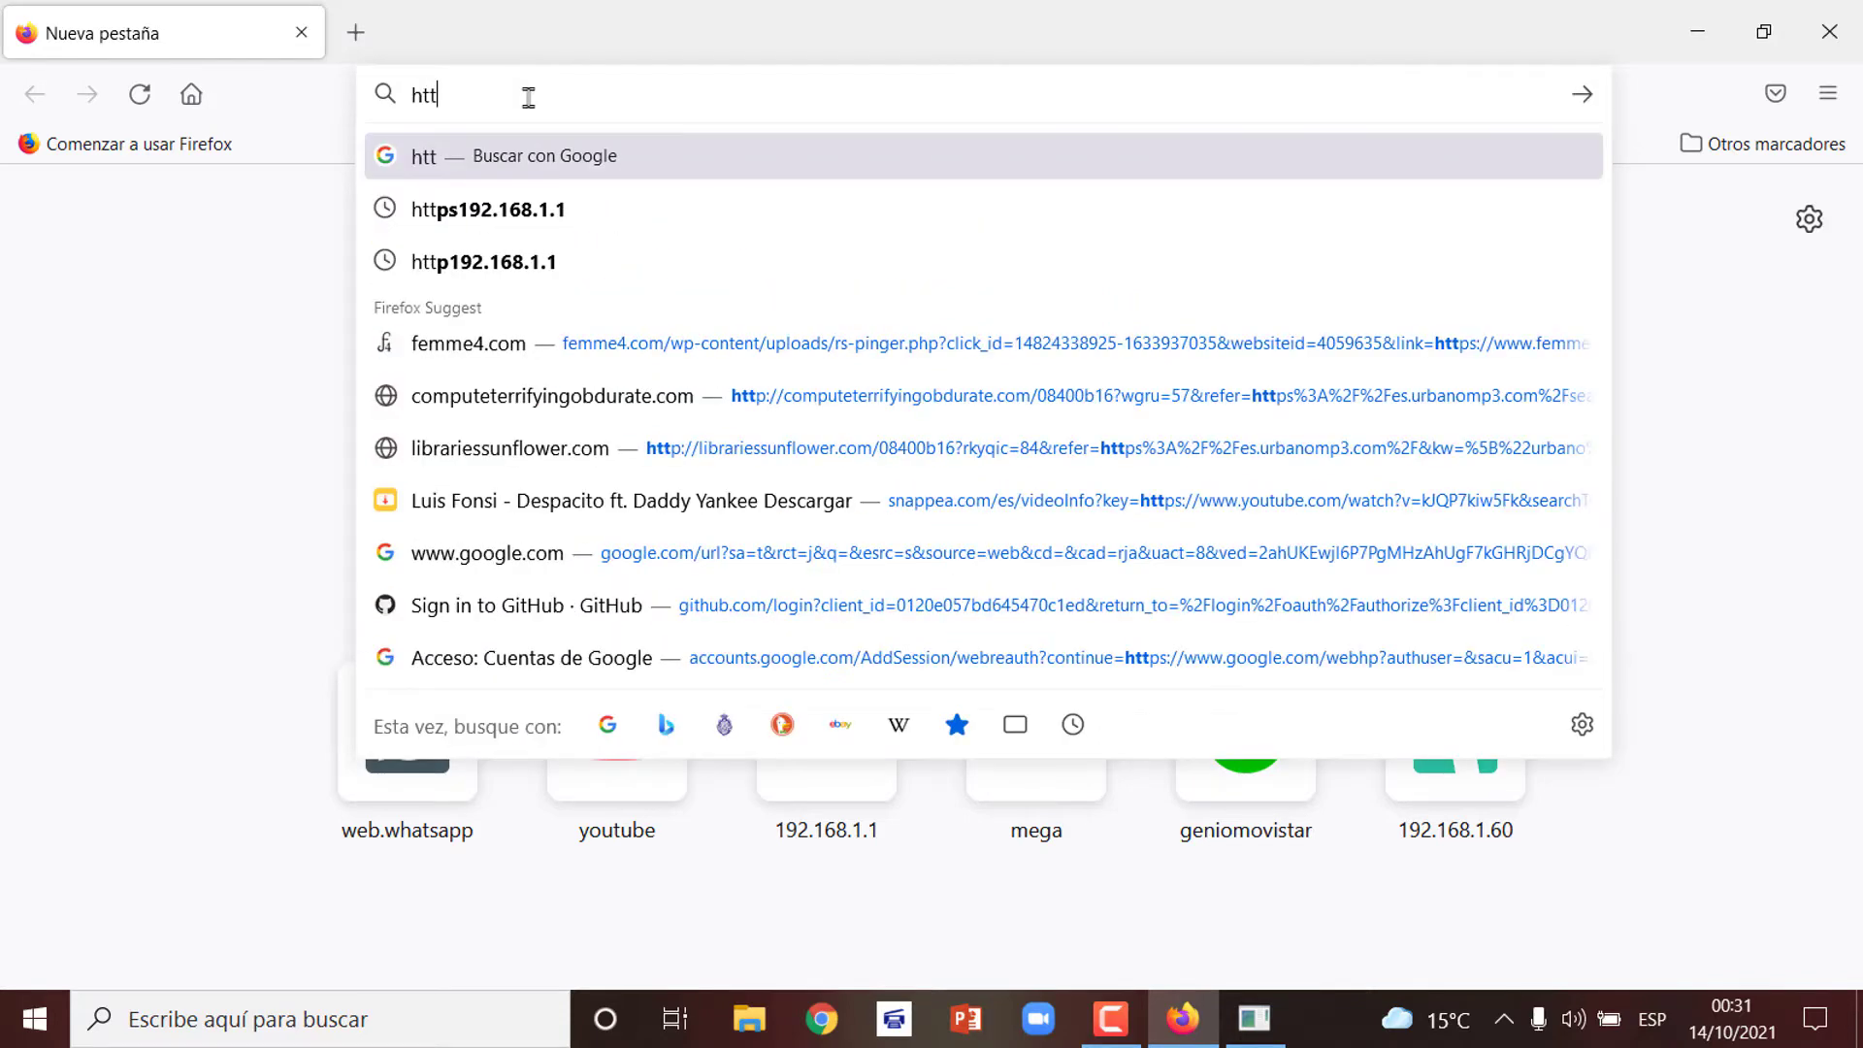
text(ps)
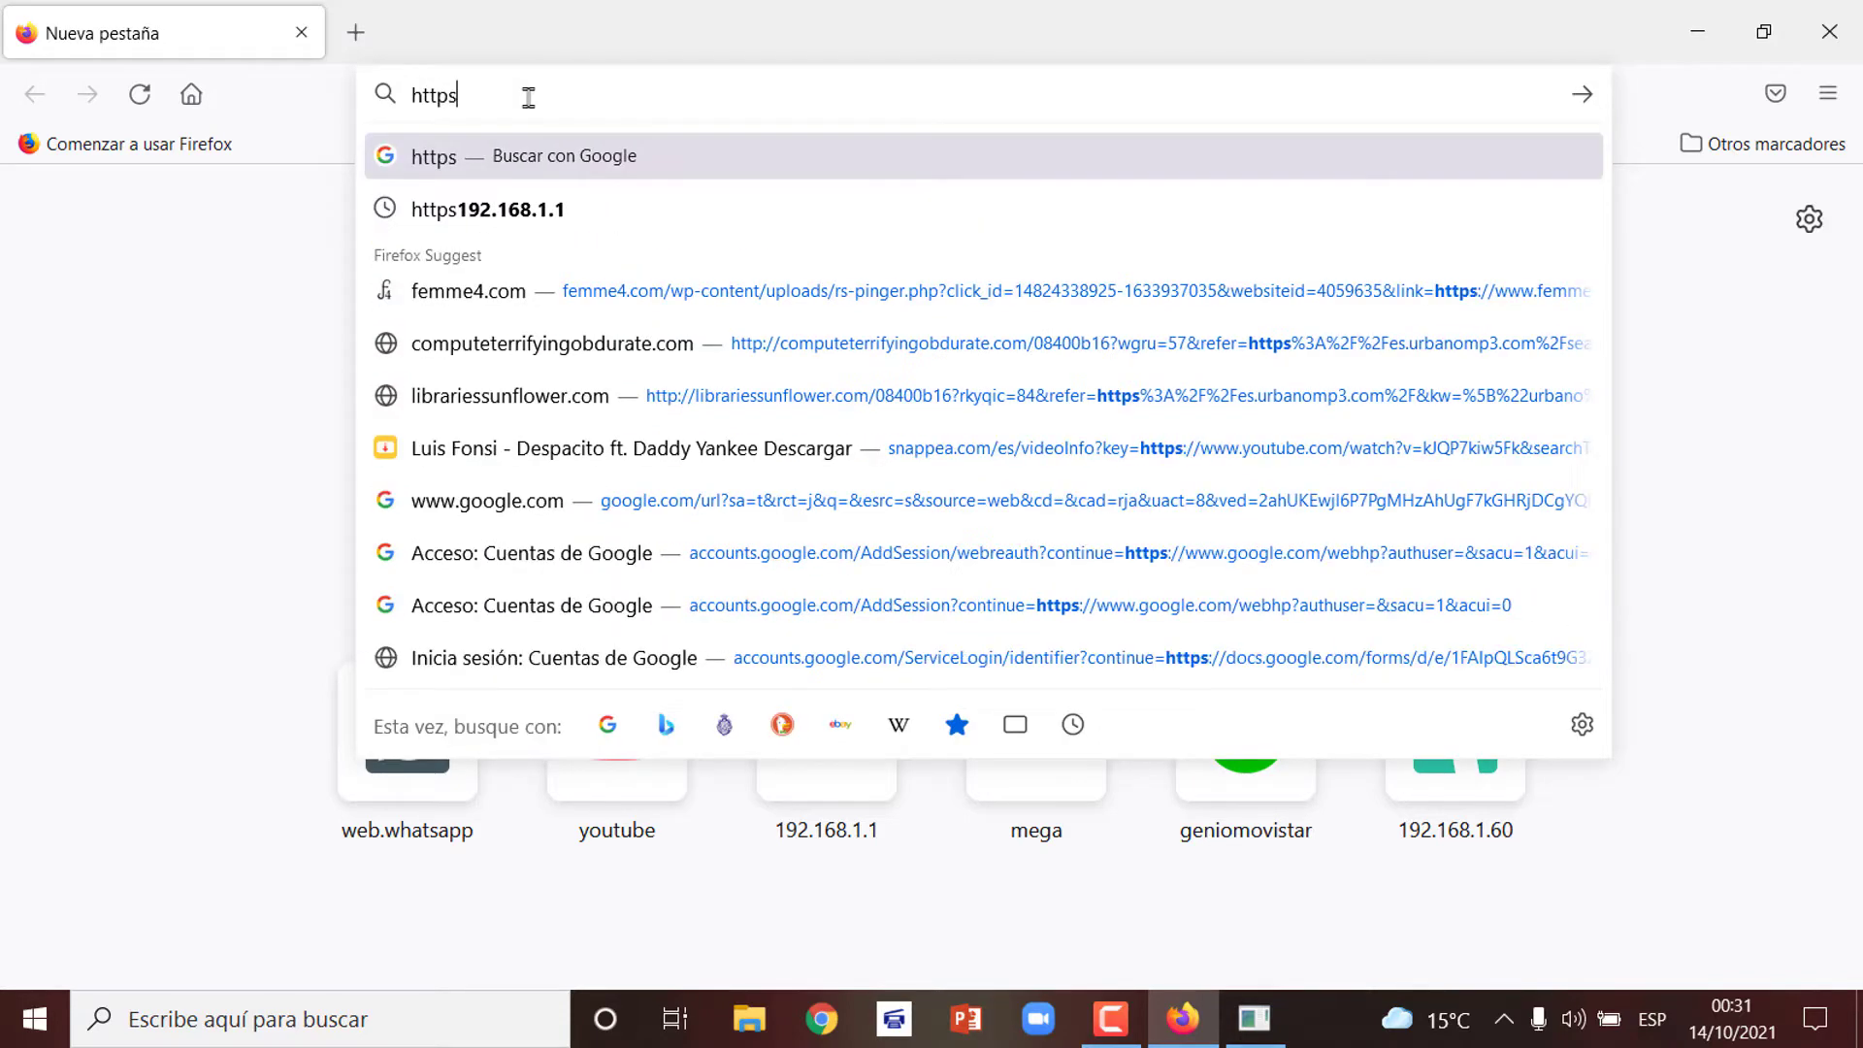
text(://)
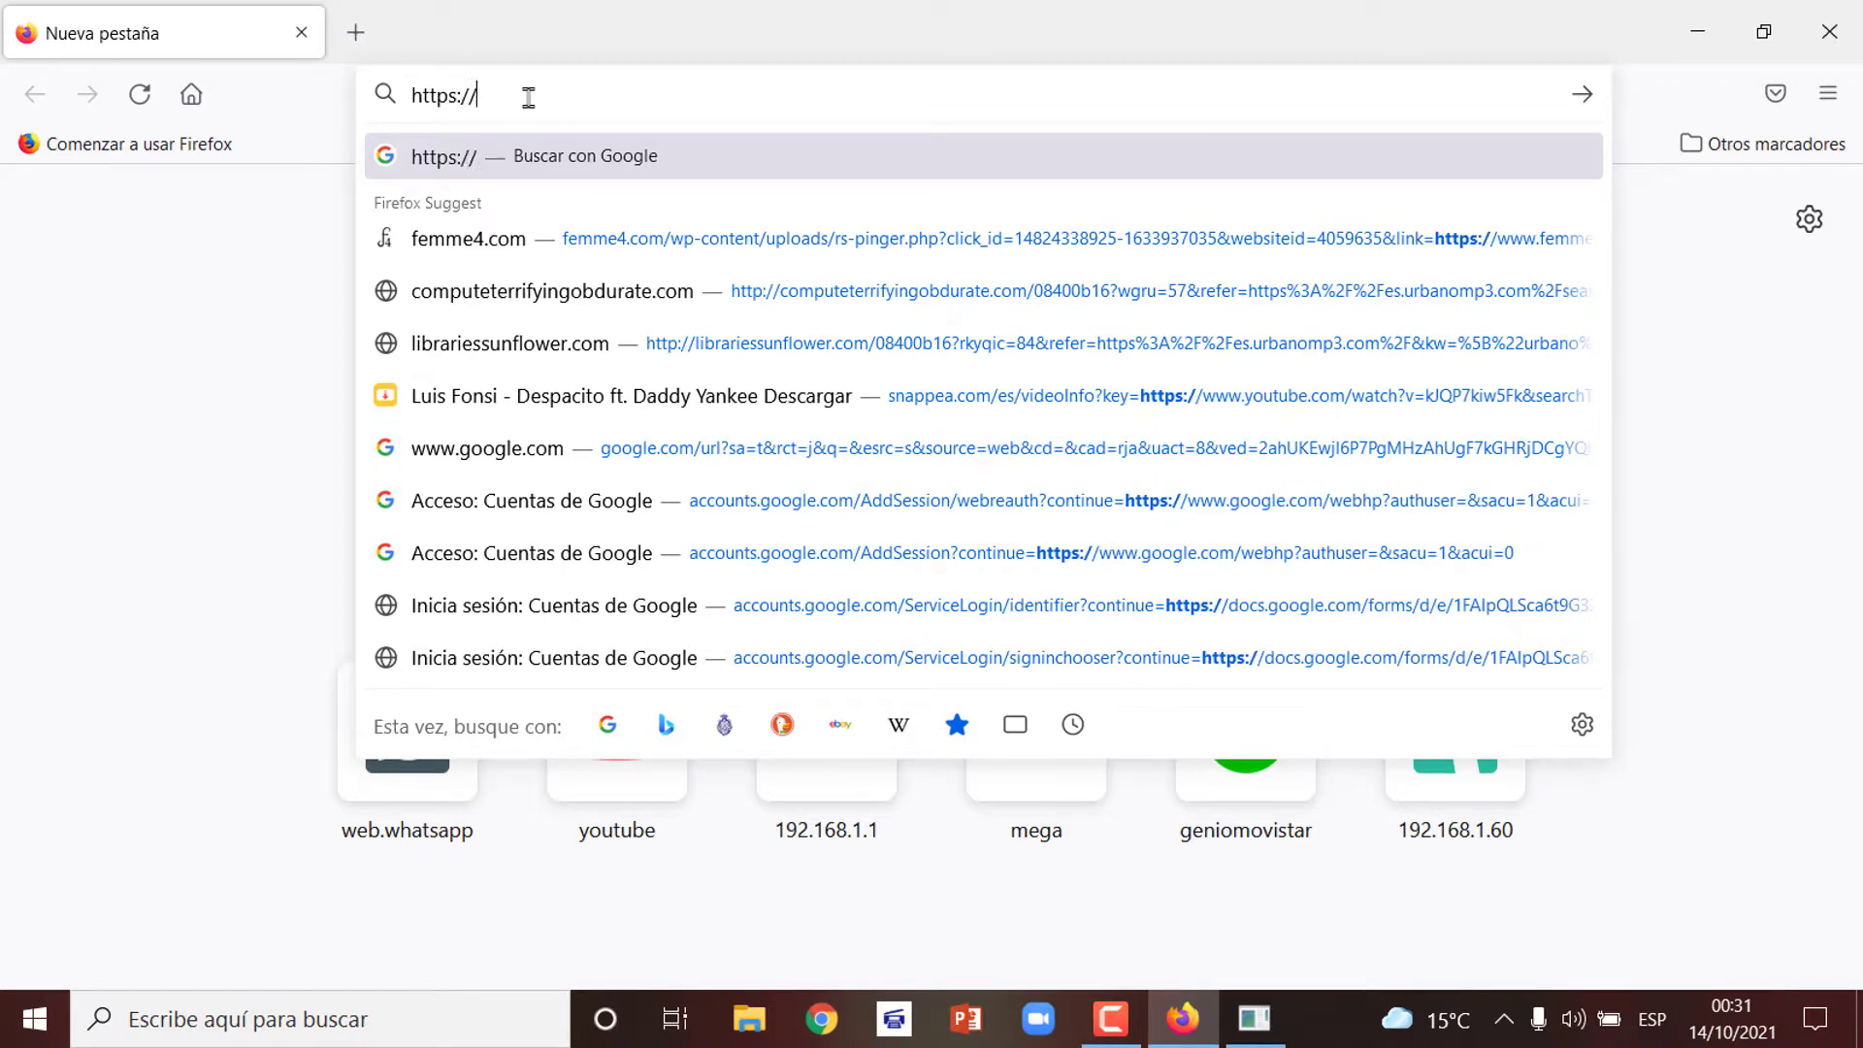
text(192)
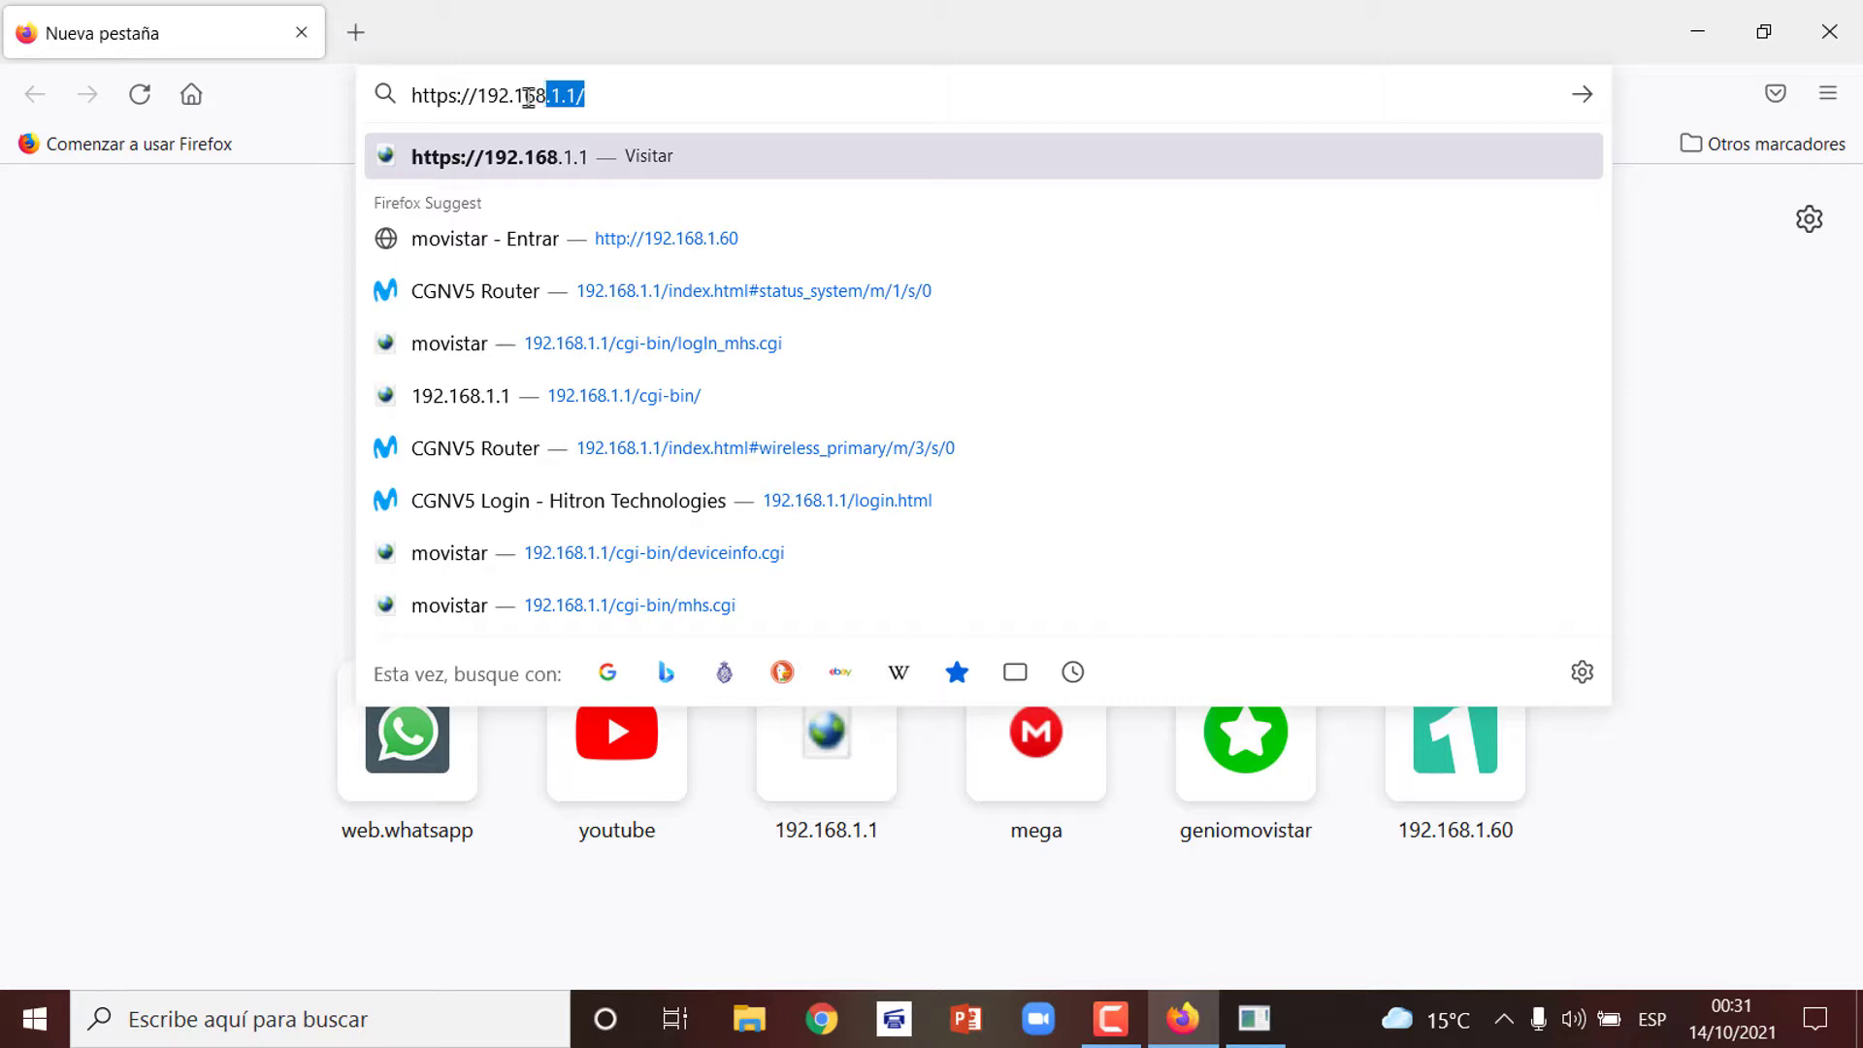
text(.168.1.1)
key(Return)
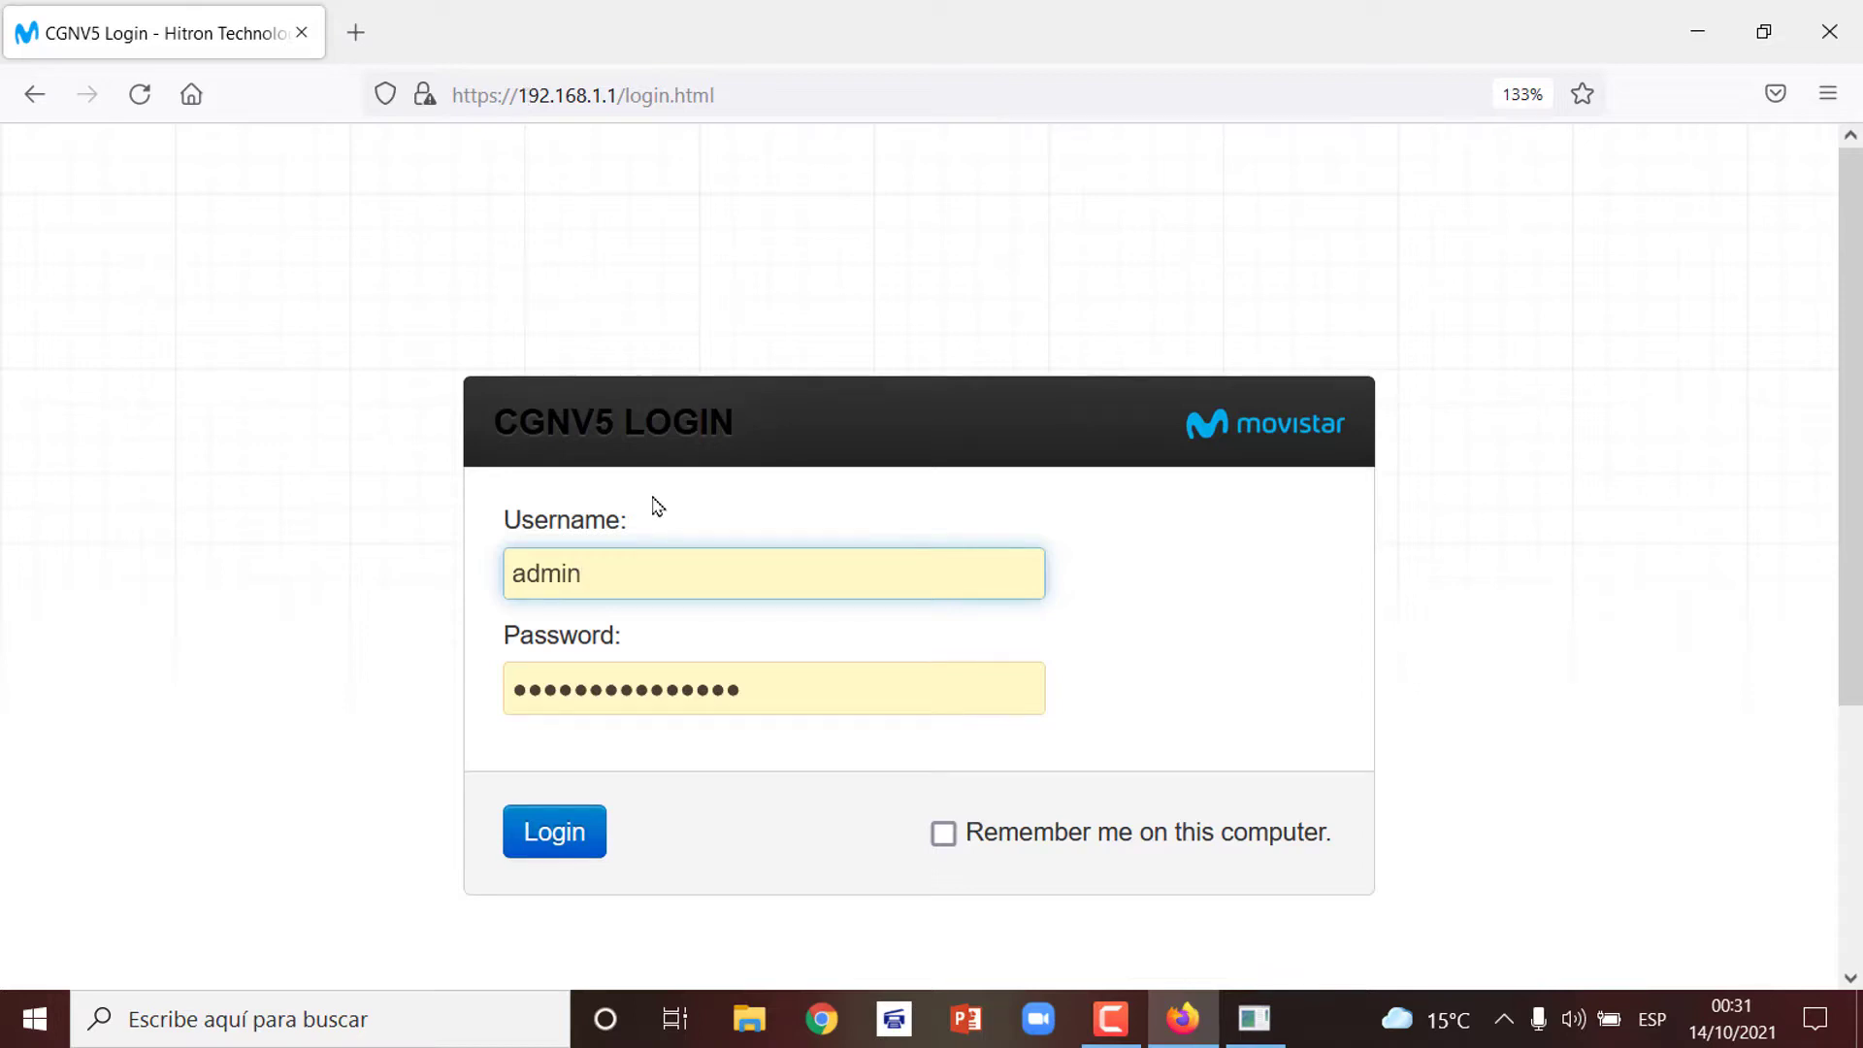
Clear the username and password fields and refill them from Firefox's saved admin login
double_click(630, 673)
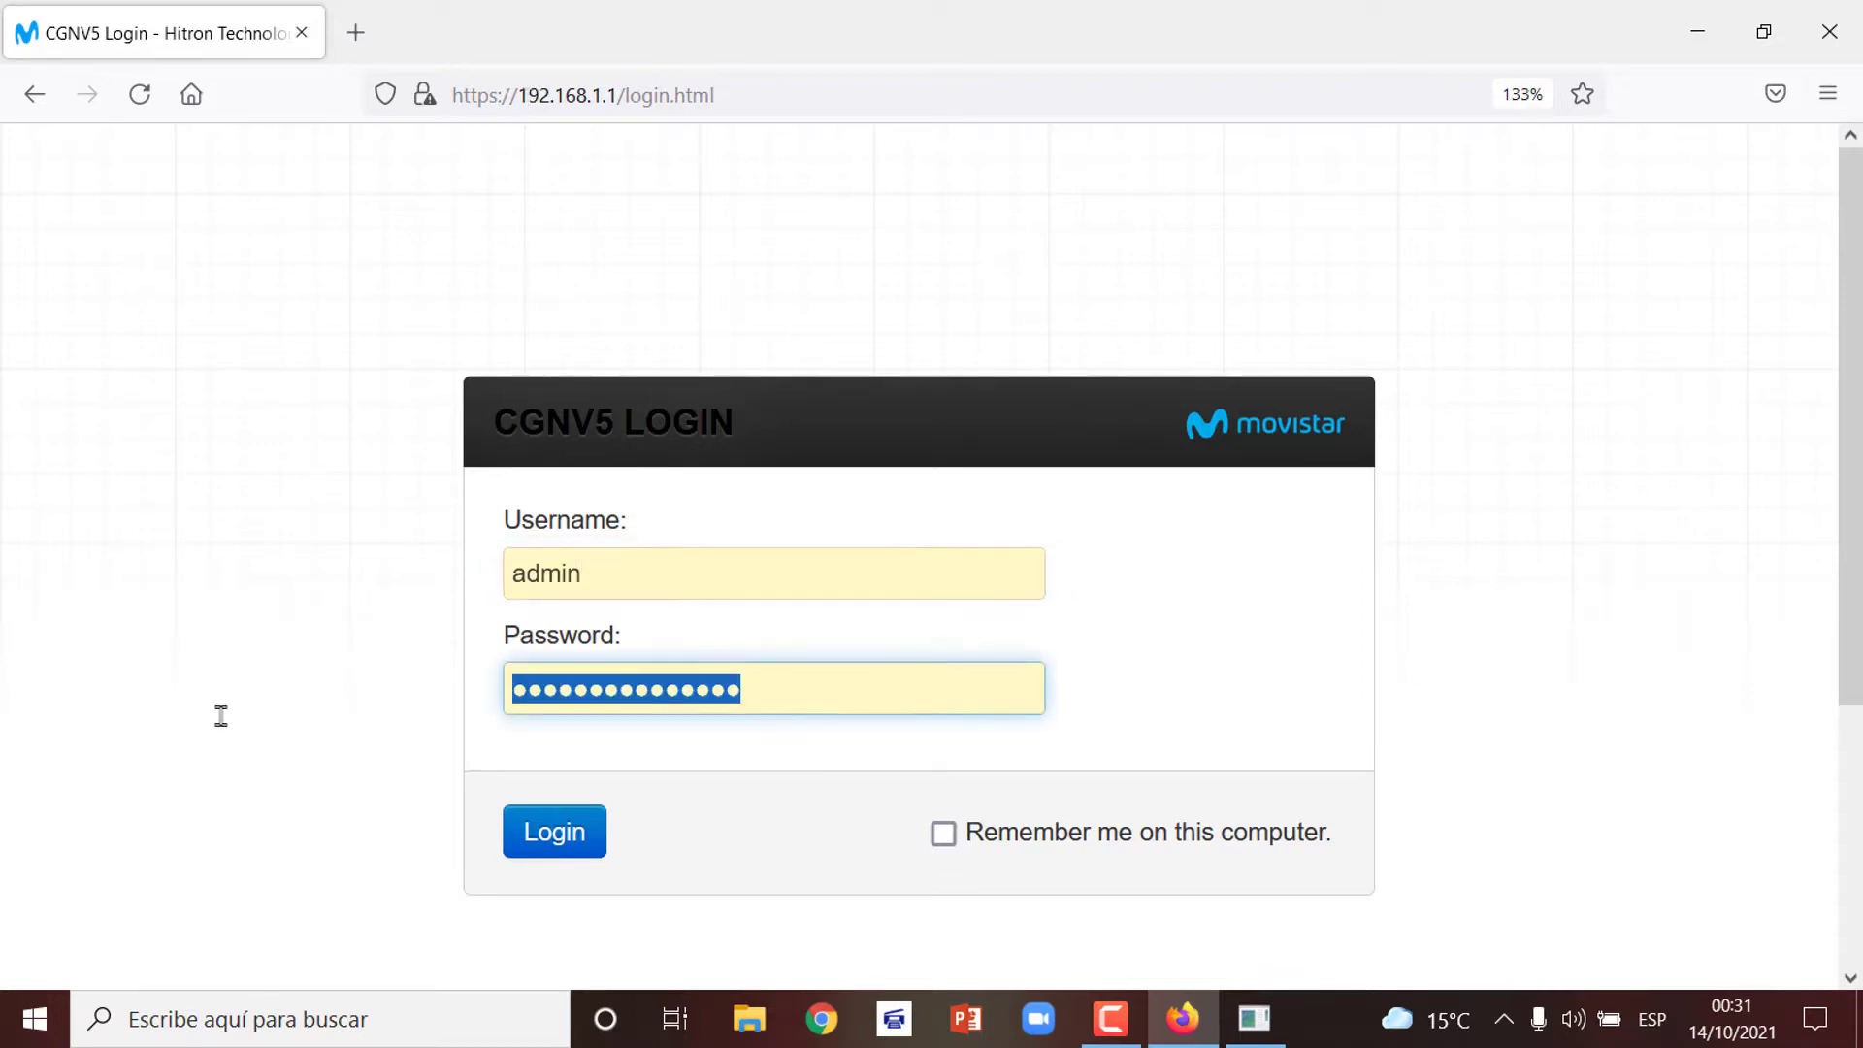
key(BackSpace)
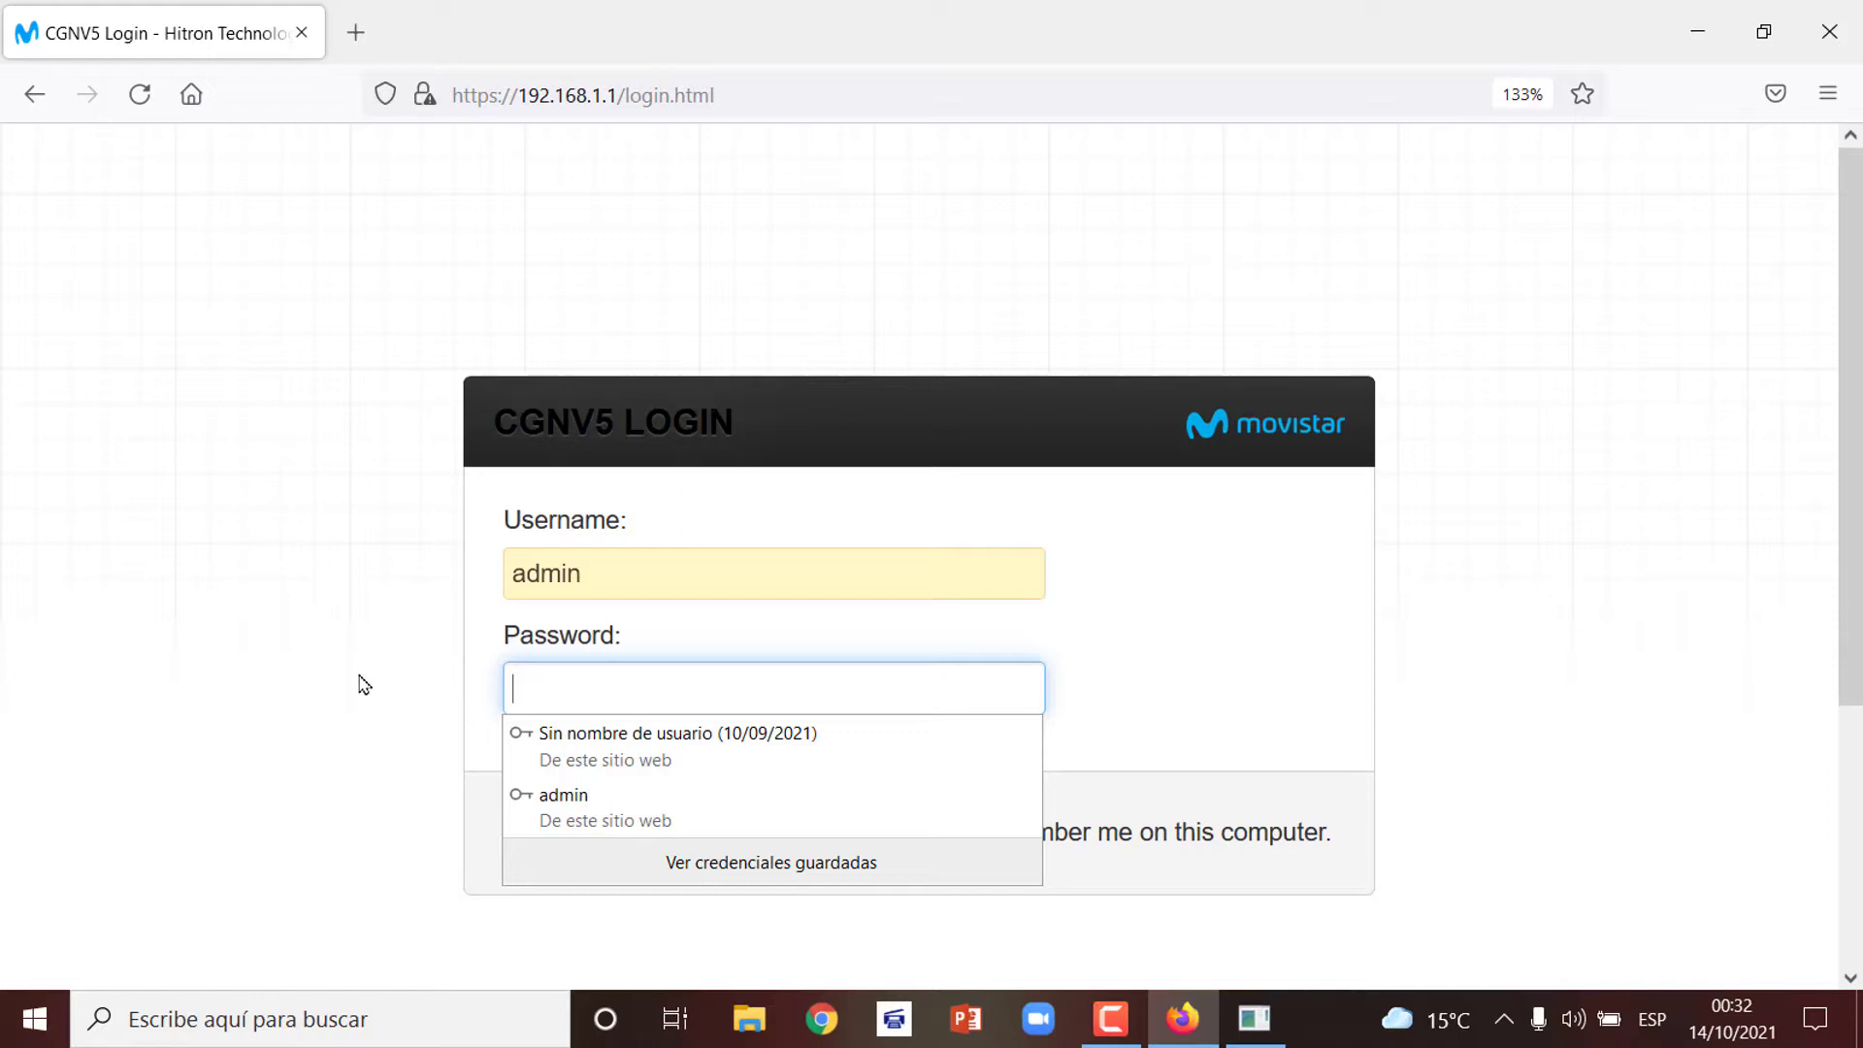
click(622, 563)
key(ctrl+a)
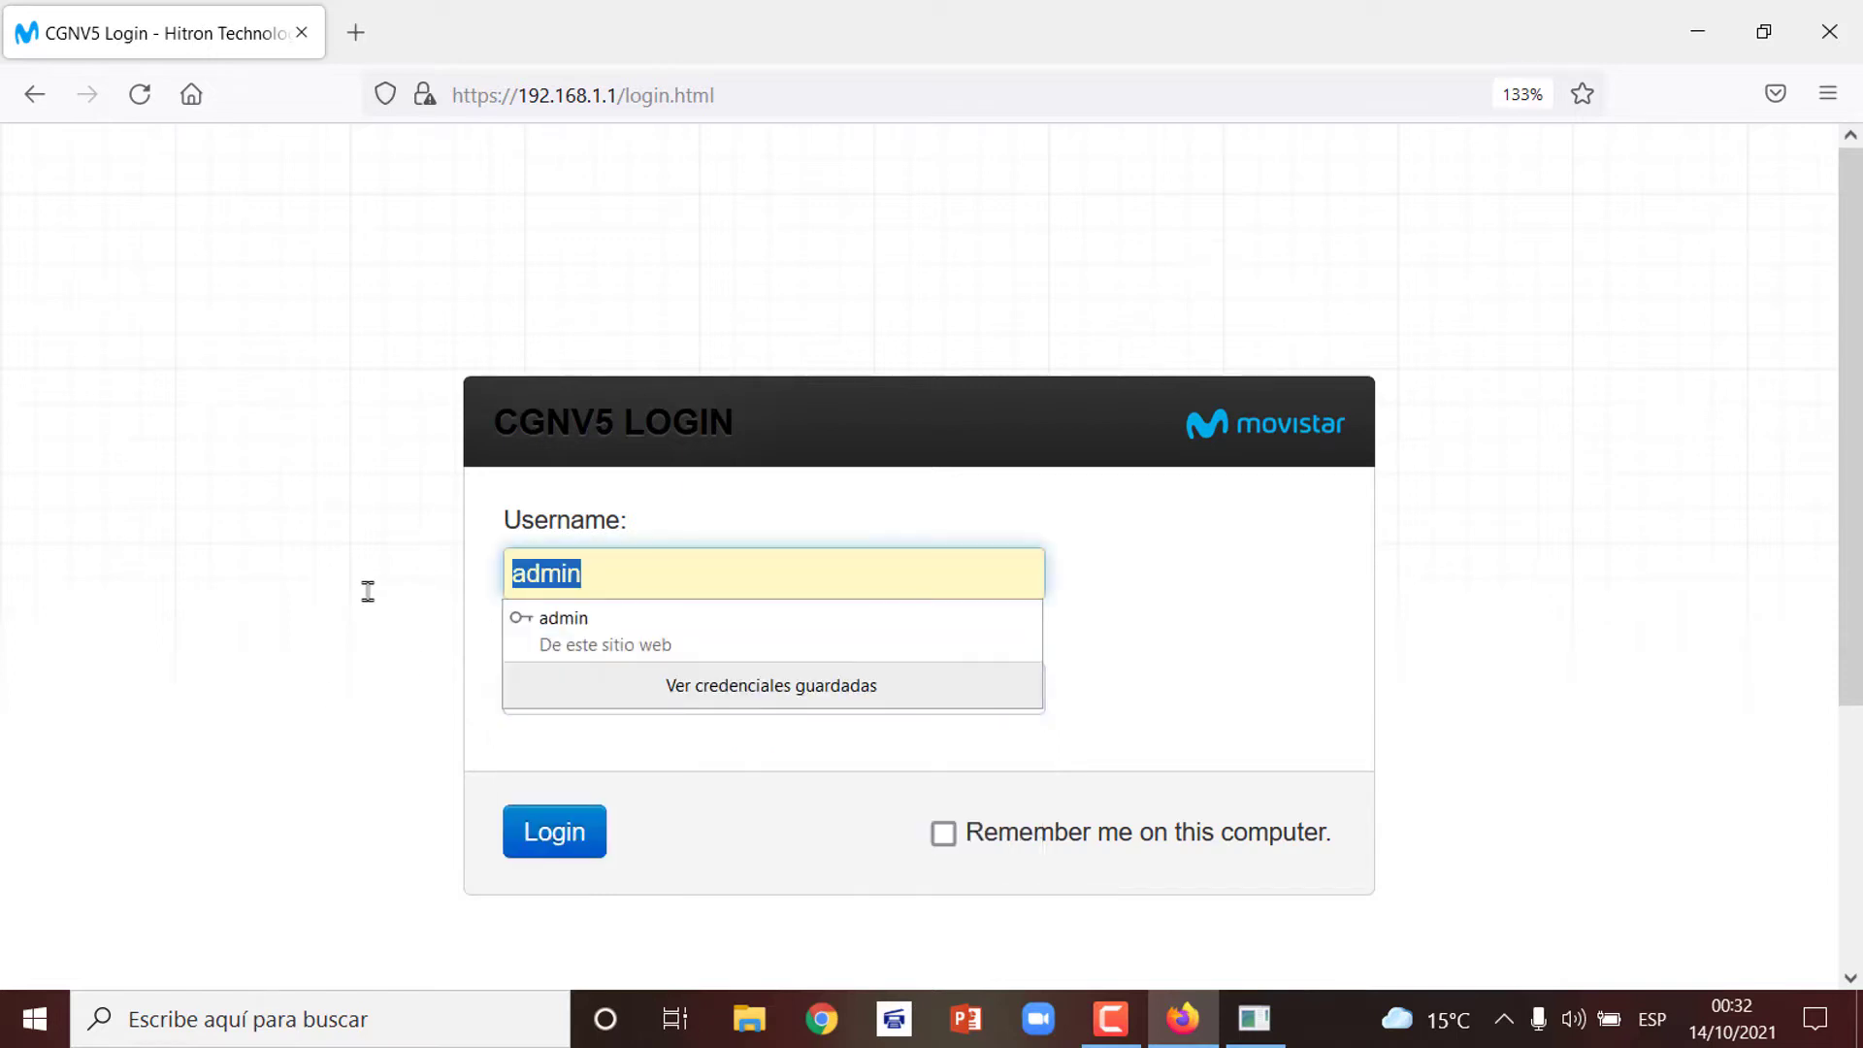
key(BackSpace)
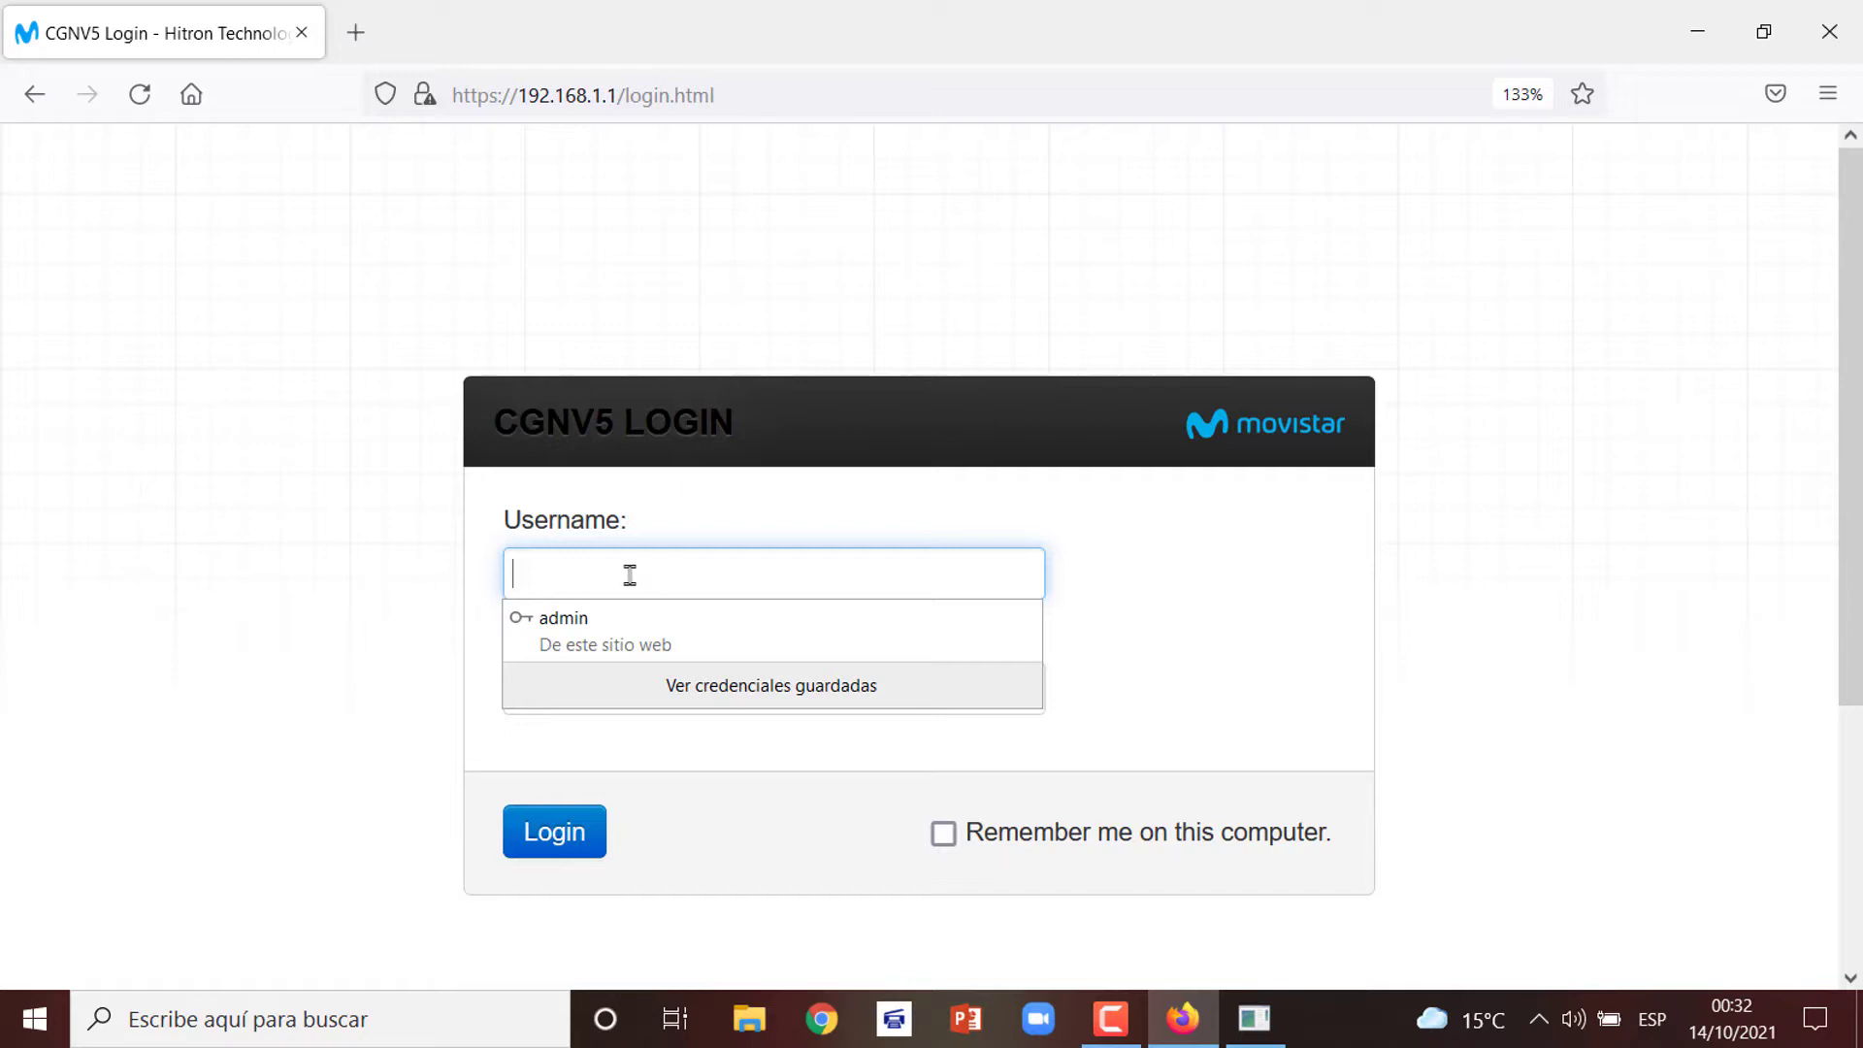
click(621, 623)
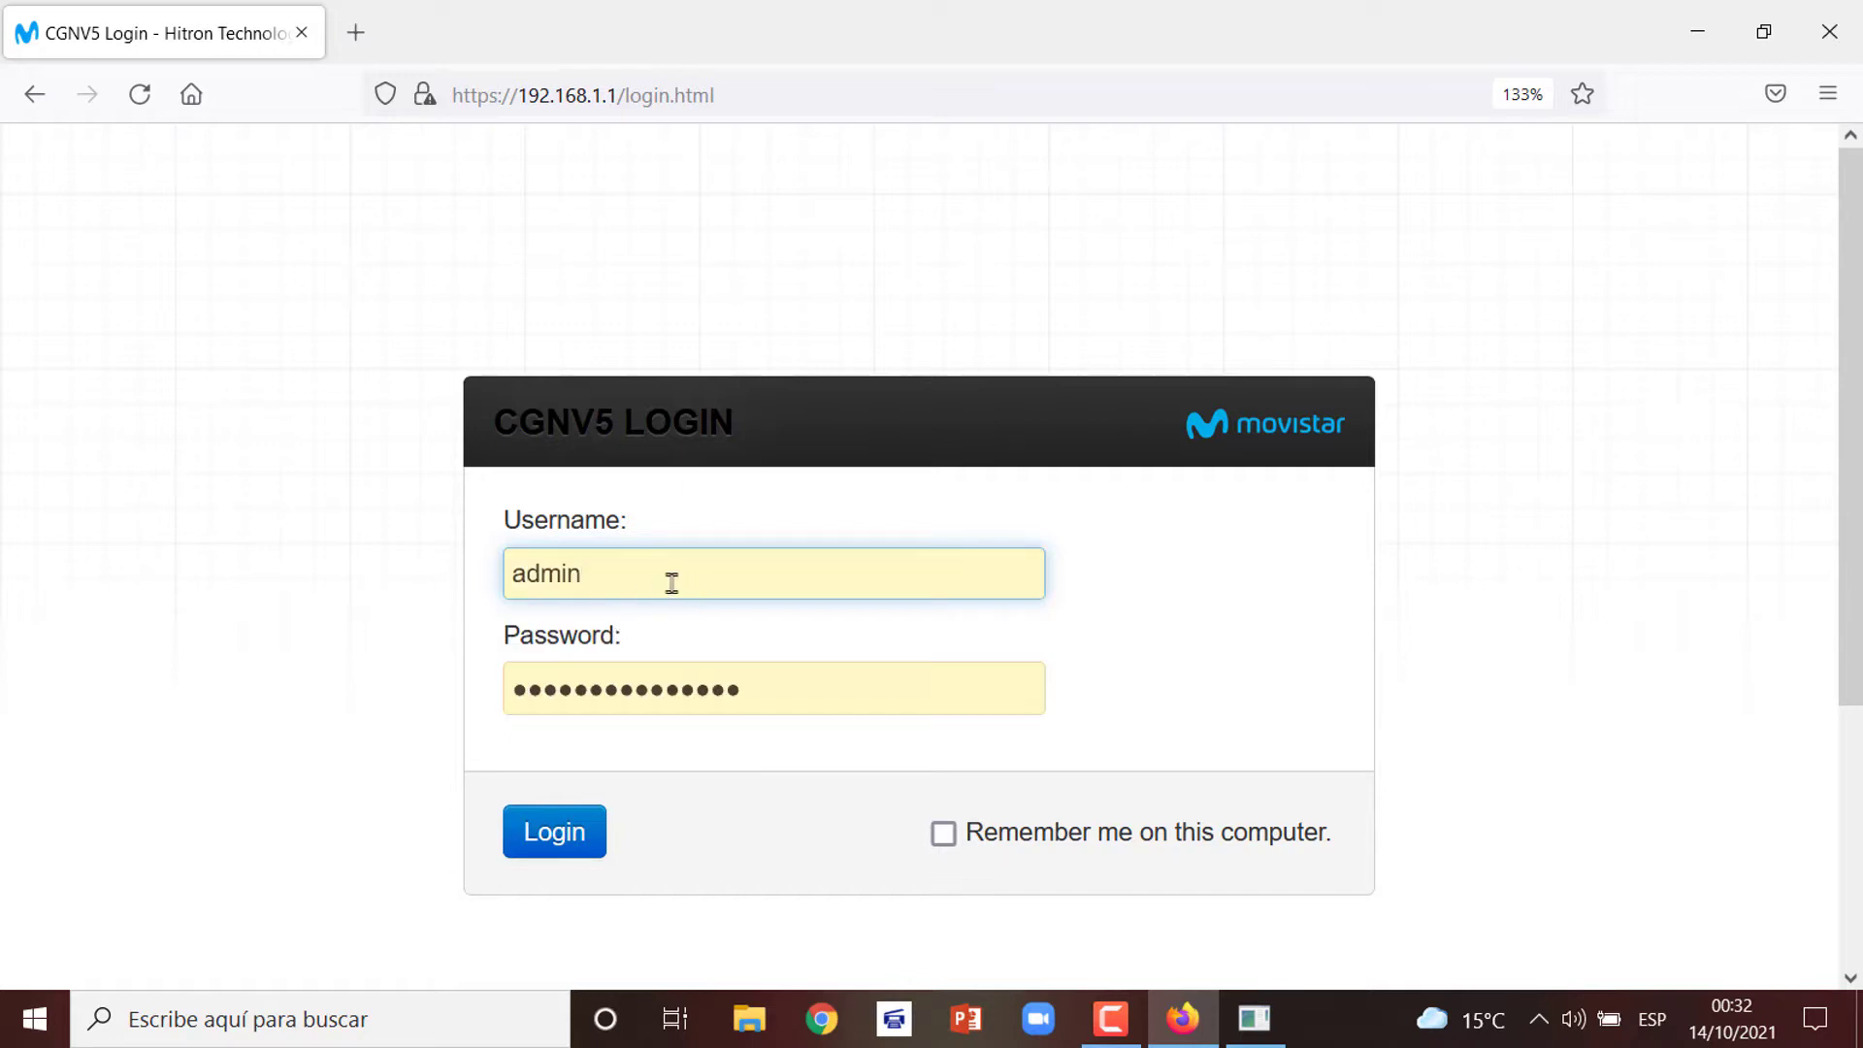
click(786, 678)
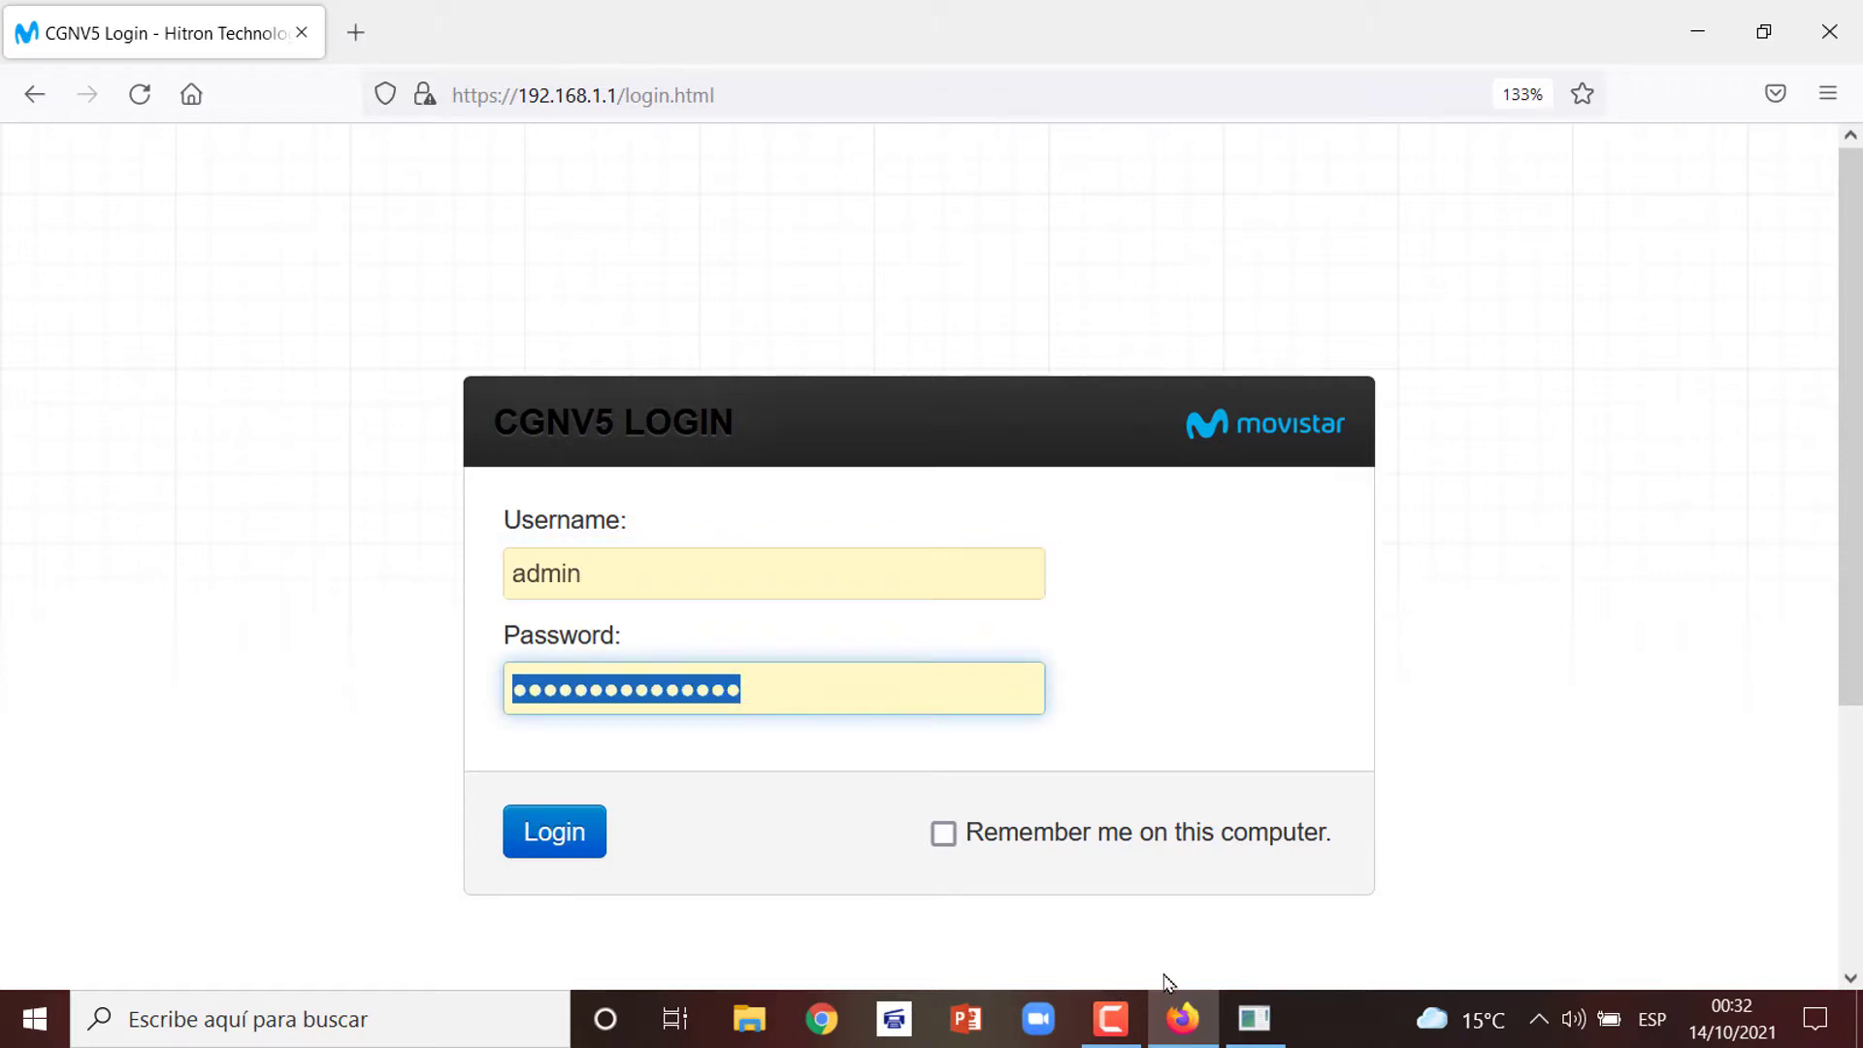
Copy the router password line from CLAVE CGNV5.txt in Notepad, then return to Firefox
click(1178, 1019)
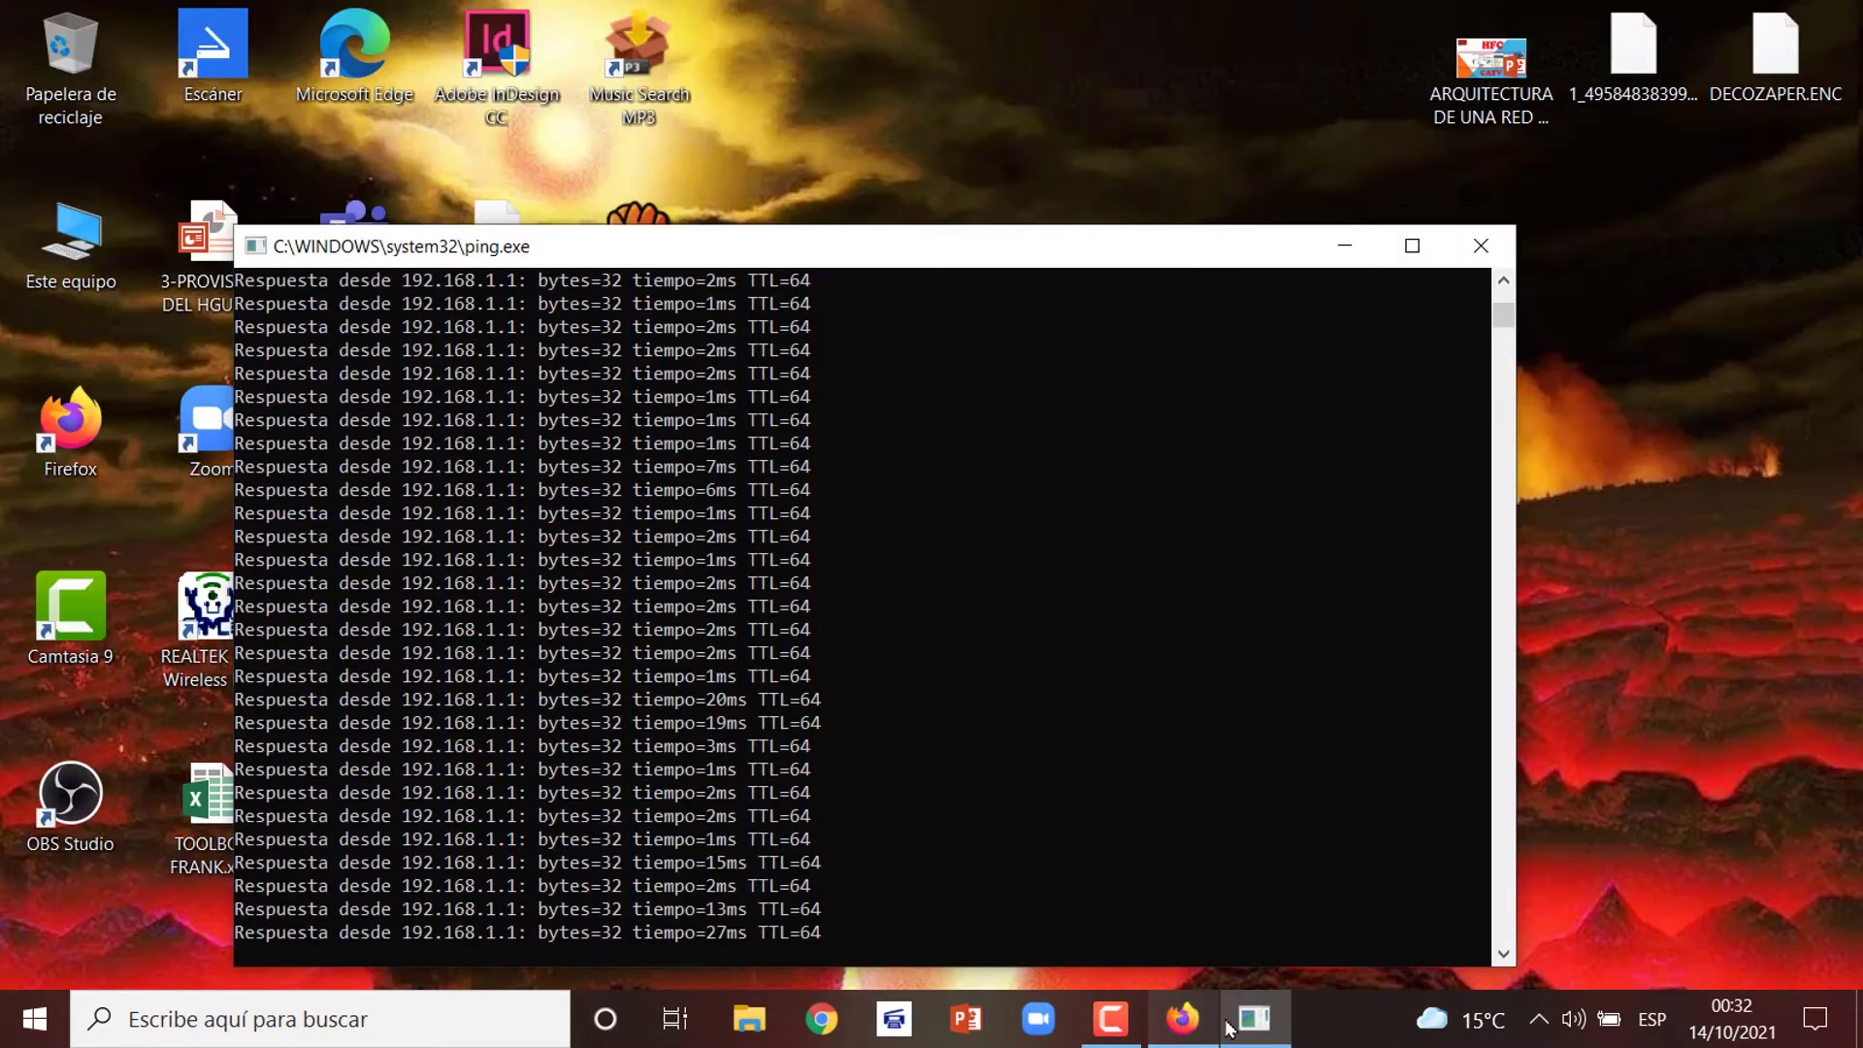
click(1271, 1032)
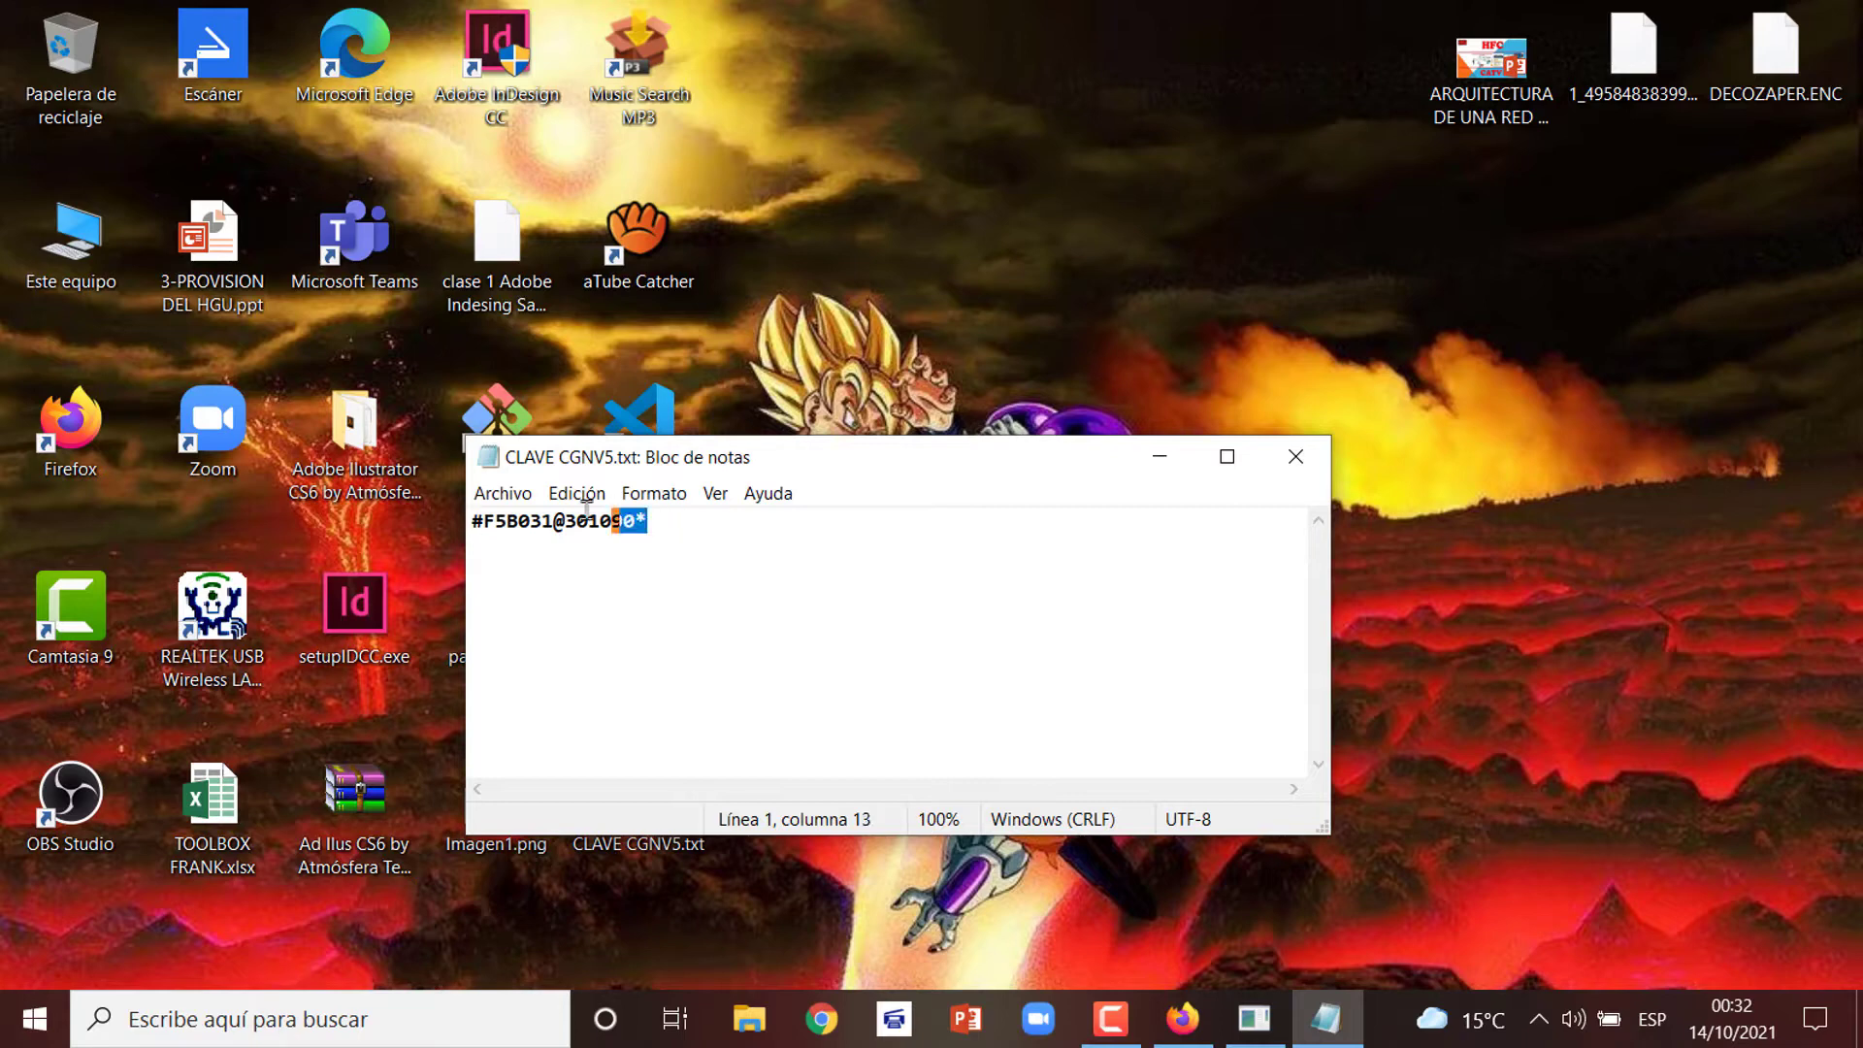
drag(585, 507, 436, 511)
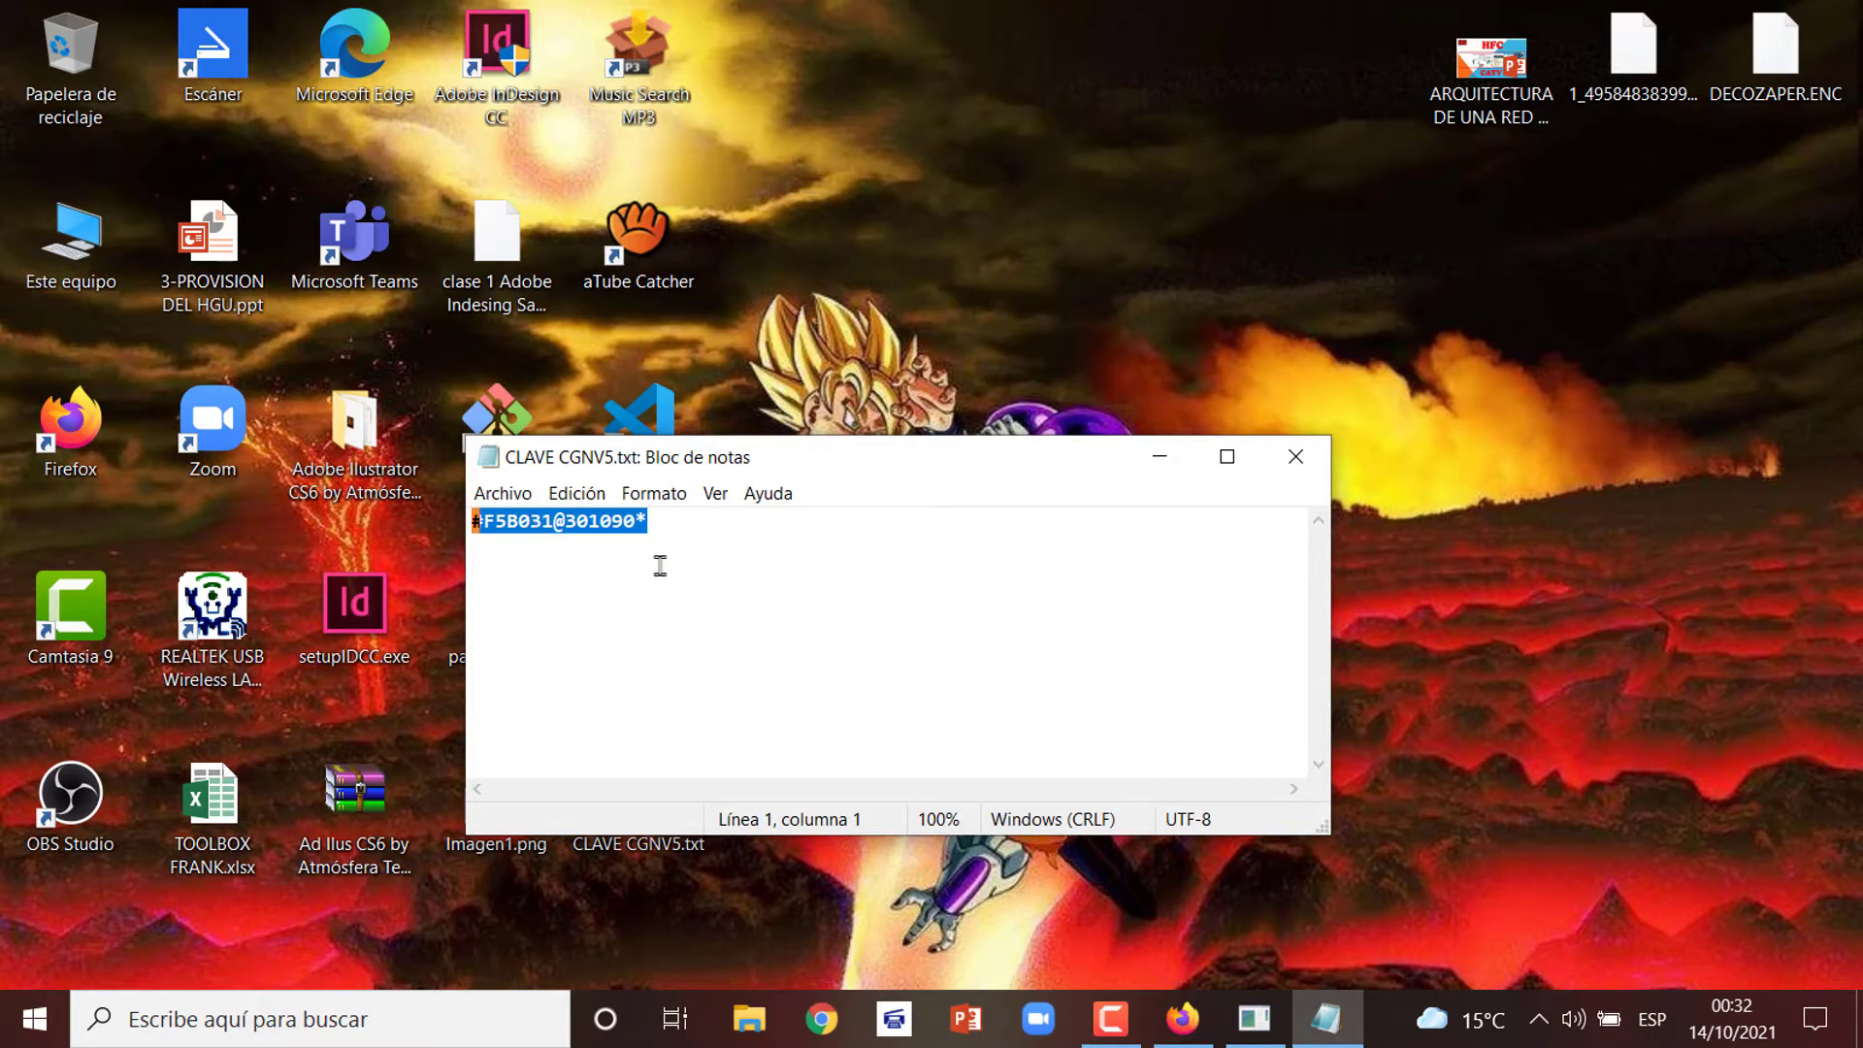
click(1199, 1026)
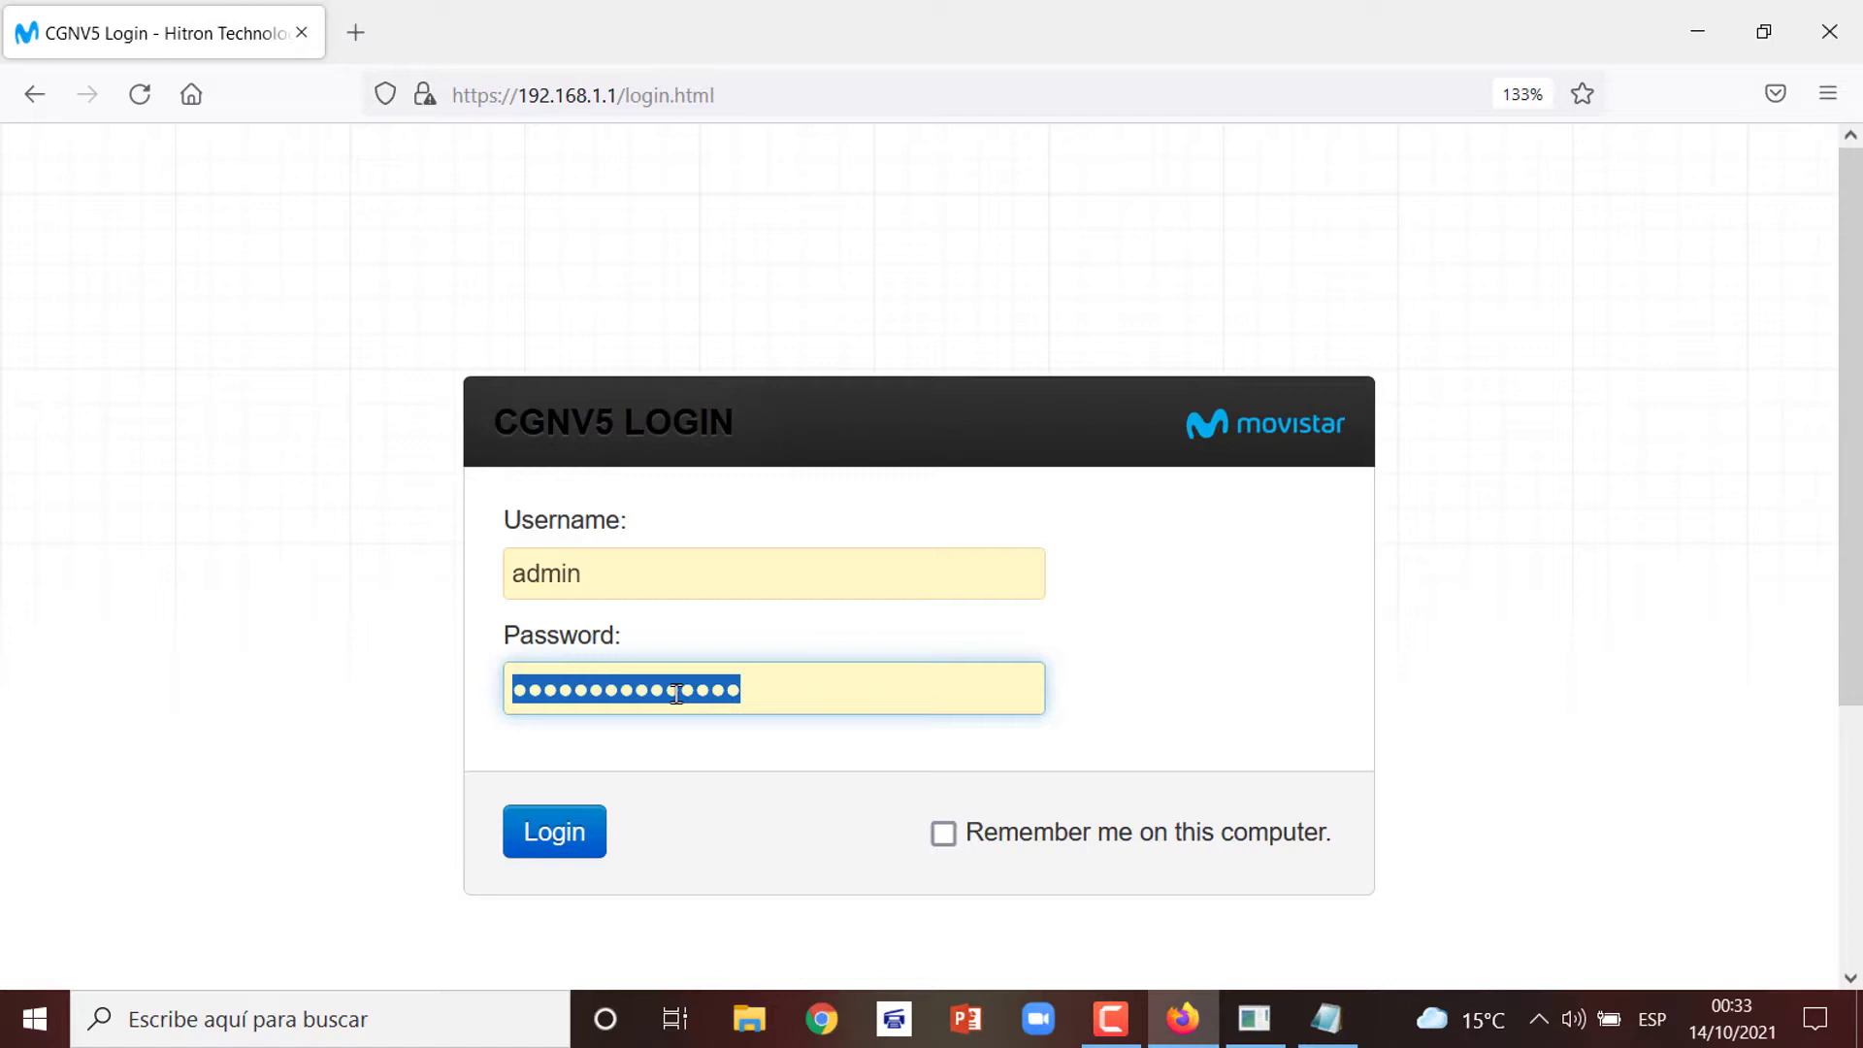
Enter the copied router password and log in to reach the Status page
key(End)
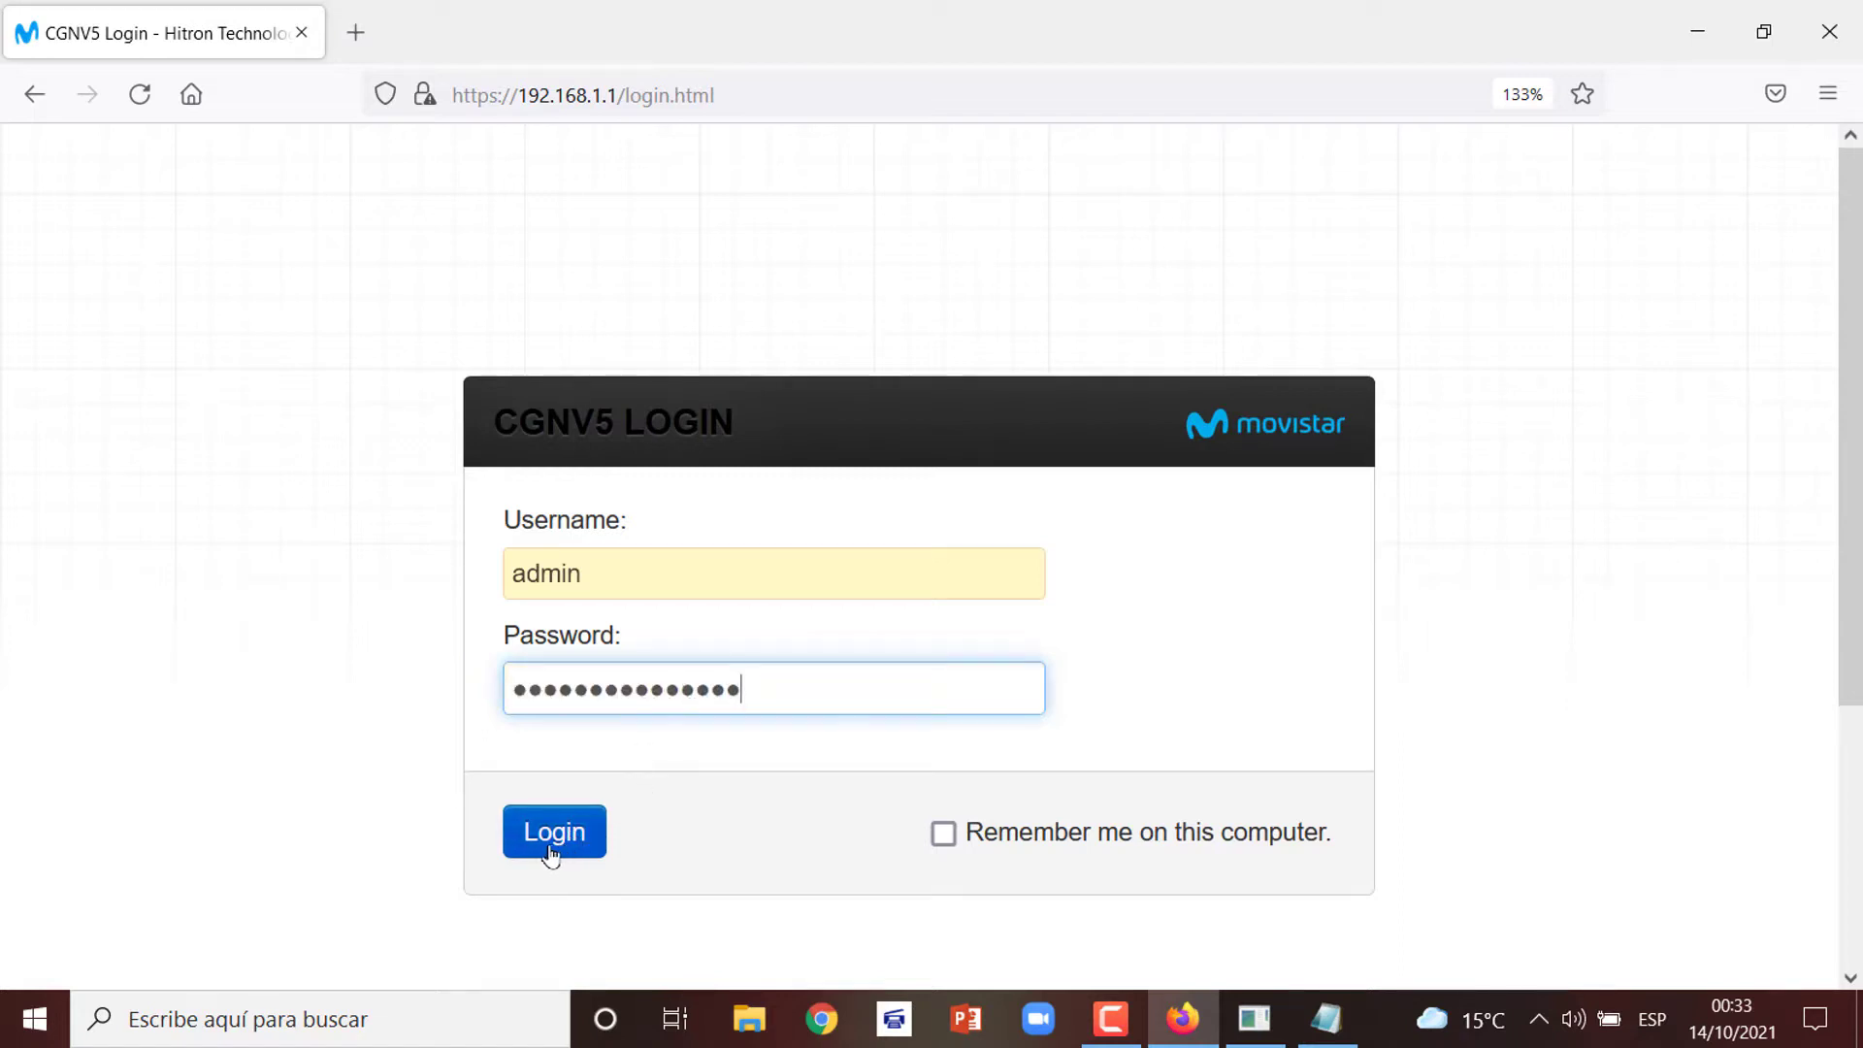
click(555, 843)
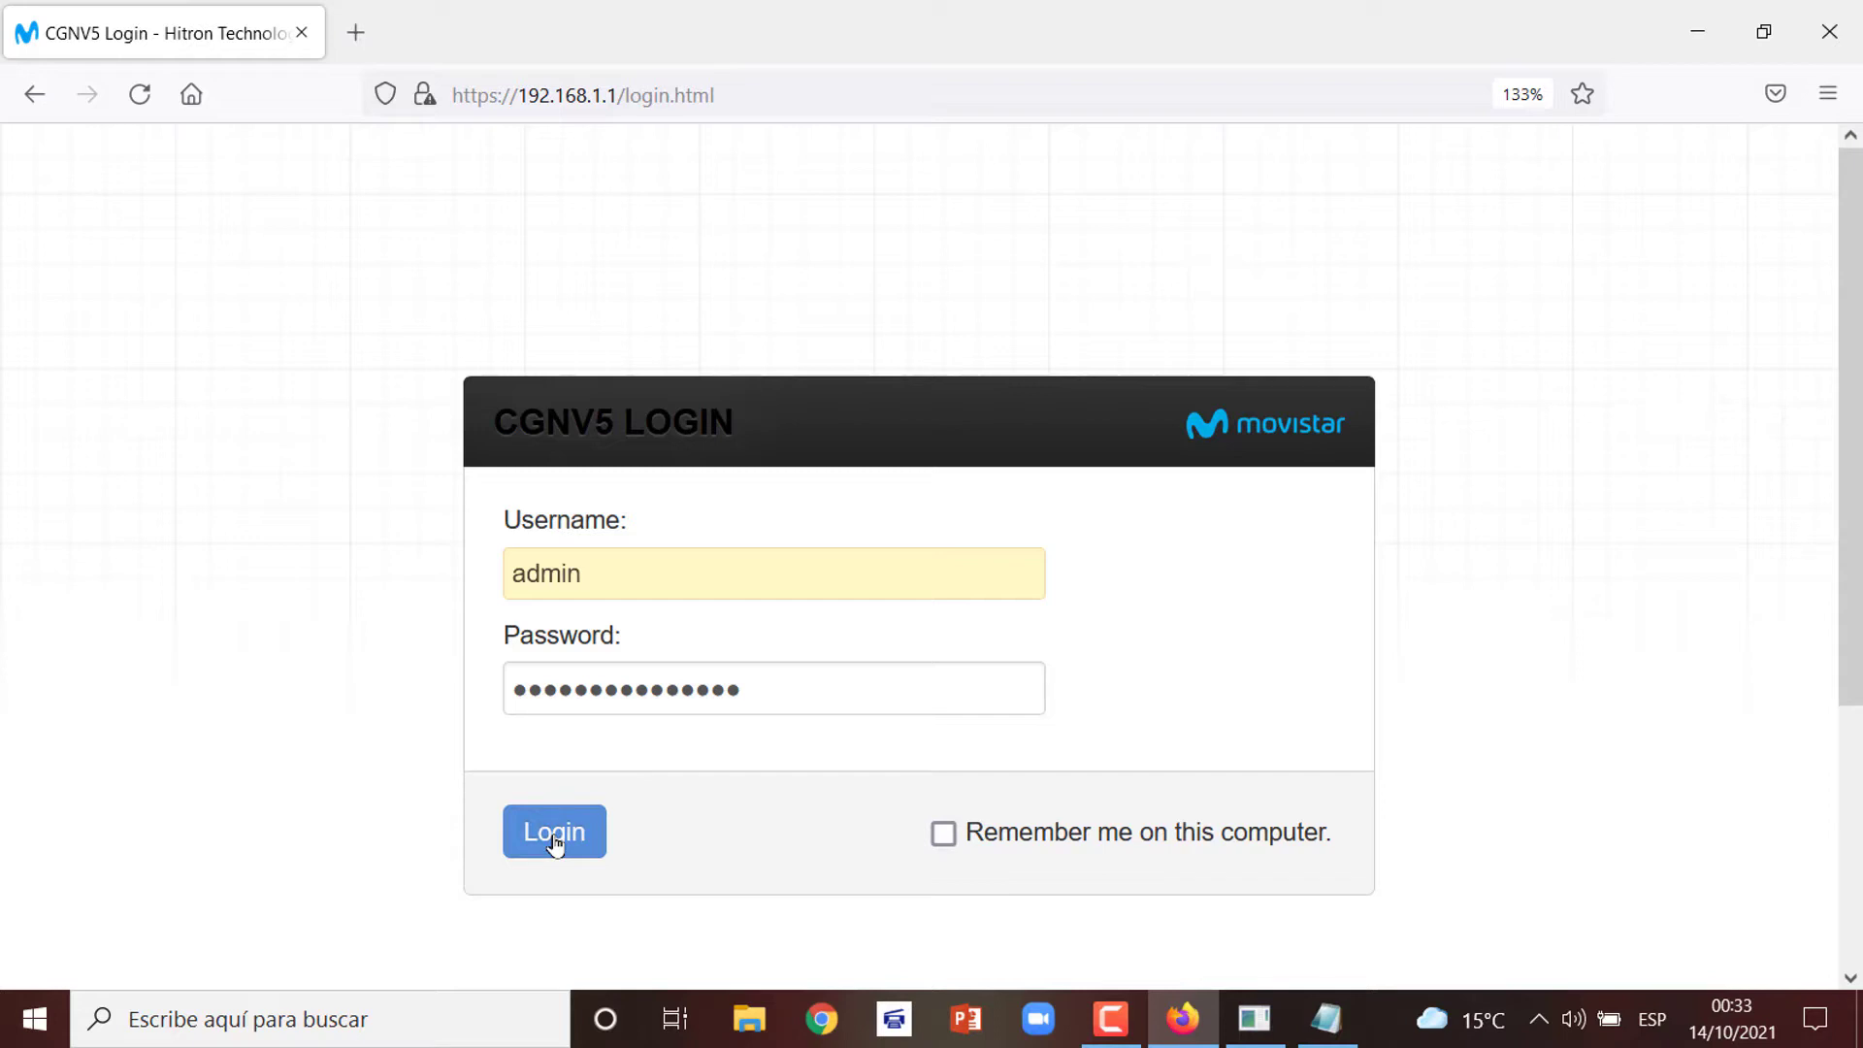
click(555, 840)
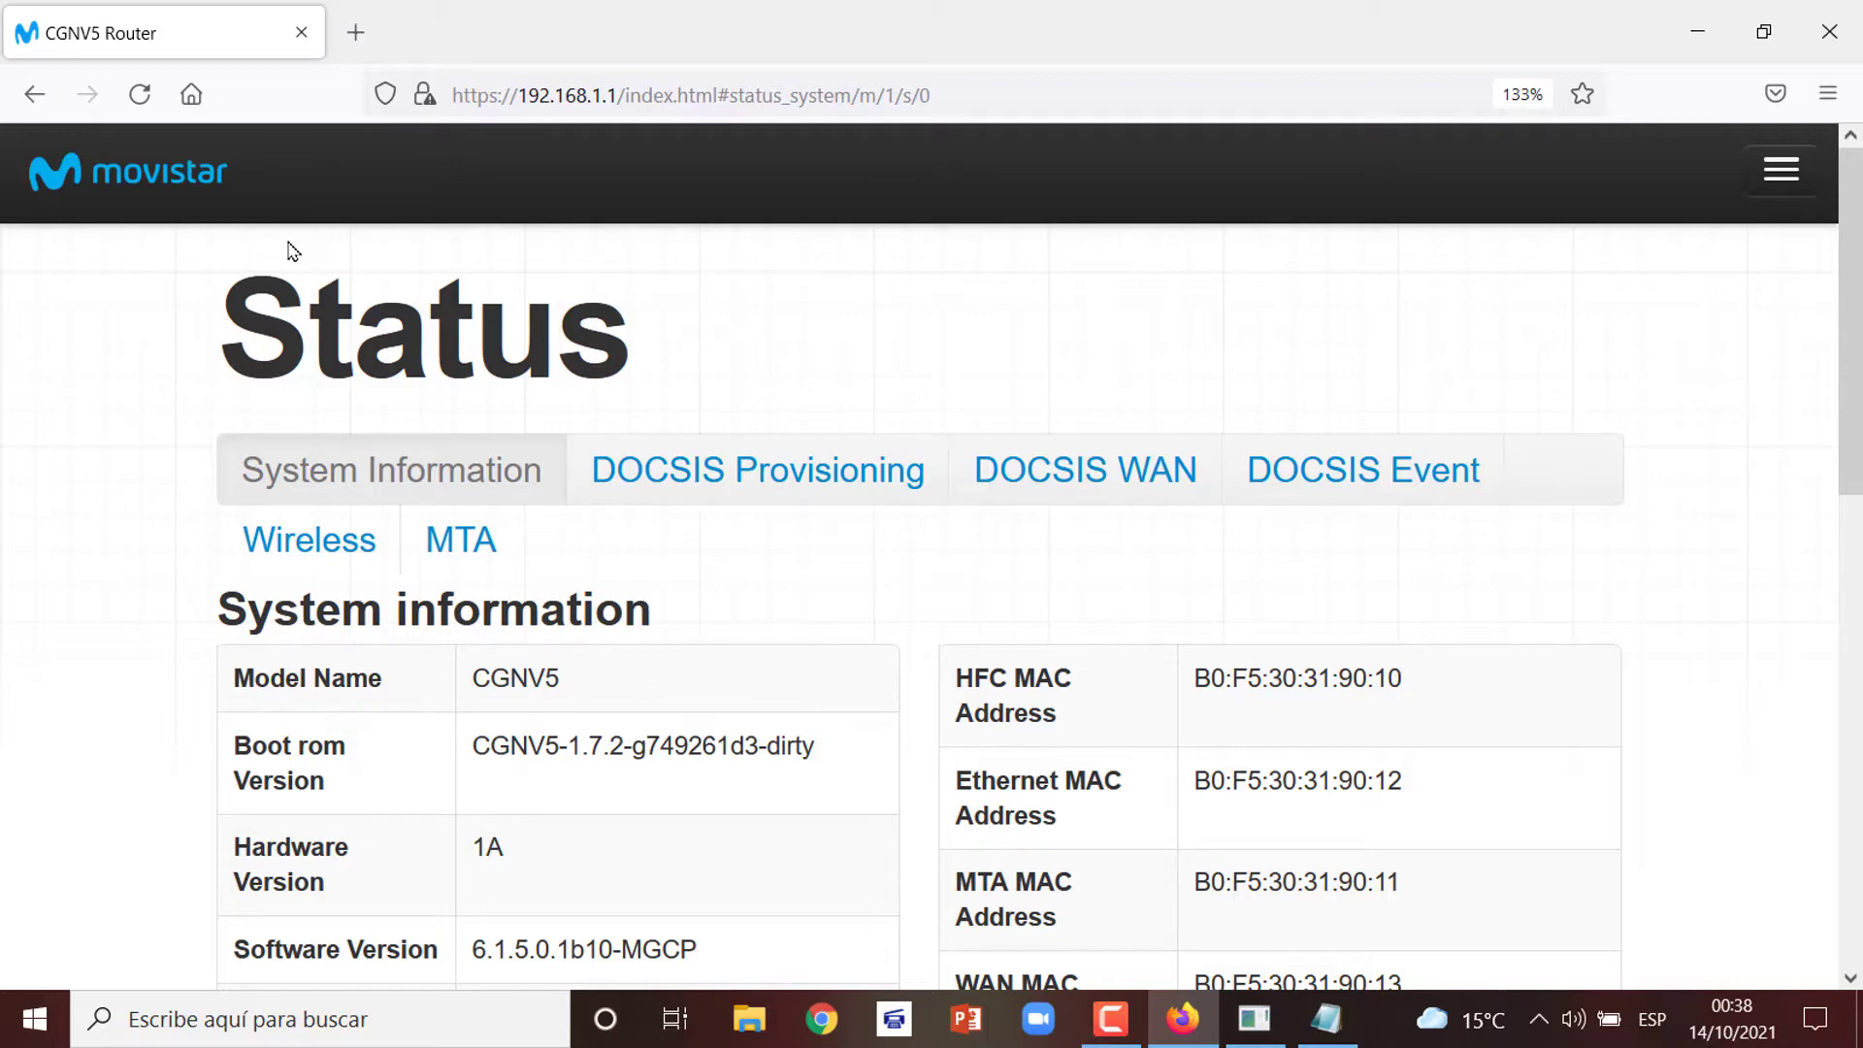
Switch the router interface language to Español from the navigation menu
click(1778, 184)
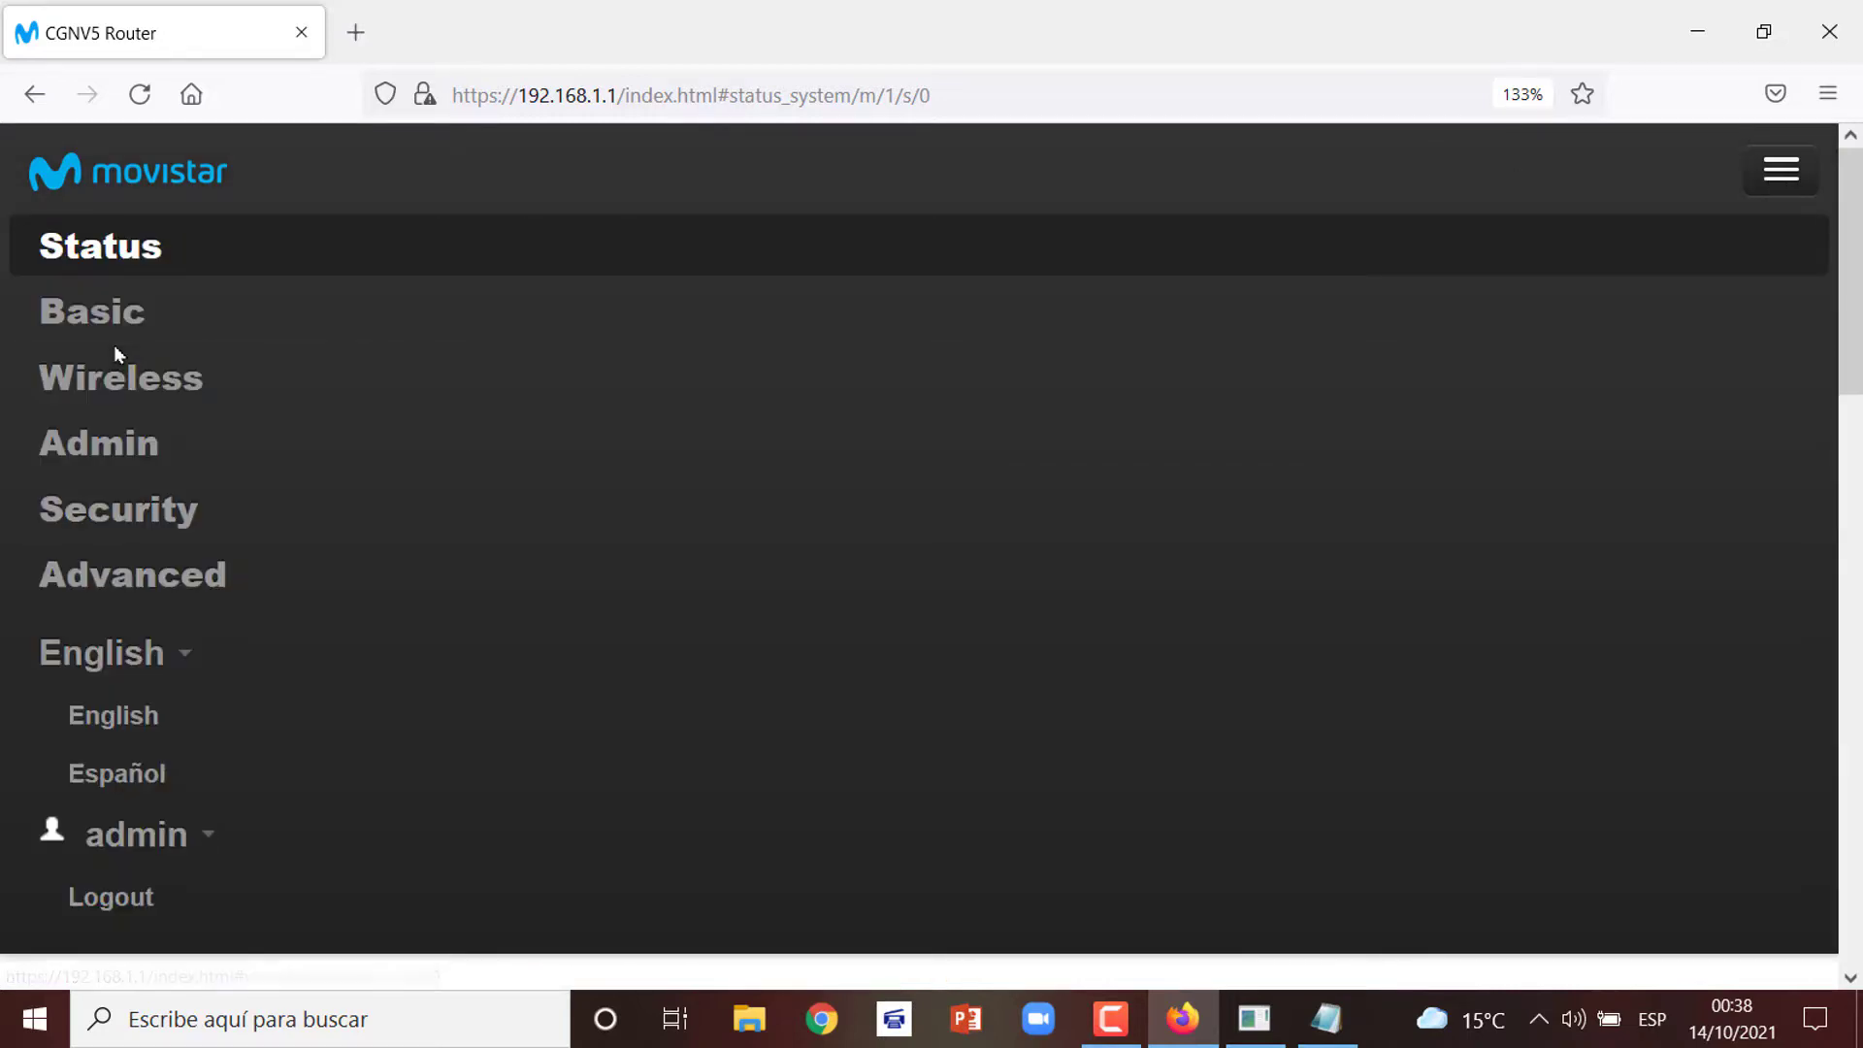
click(116, 782)
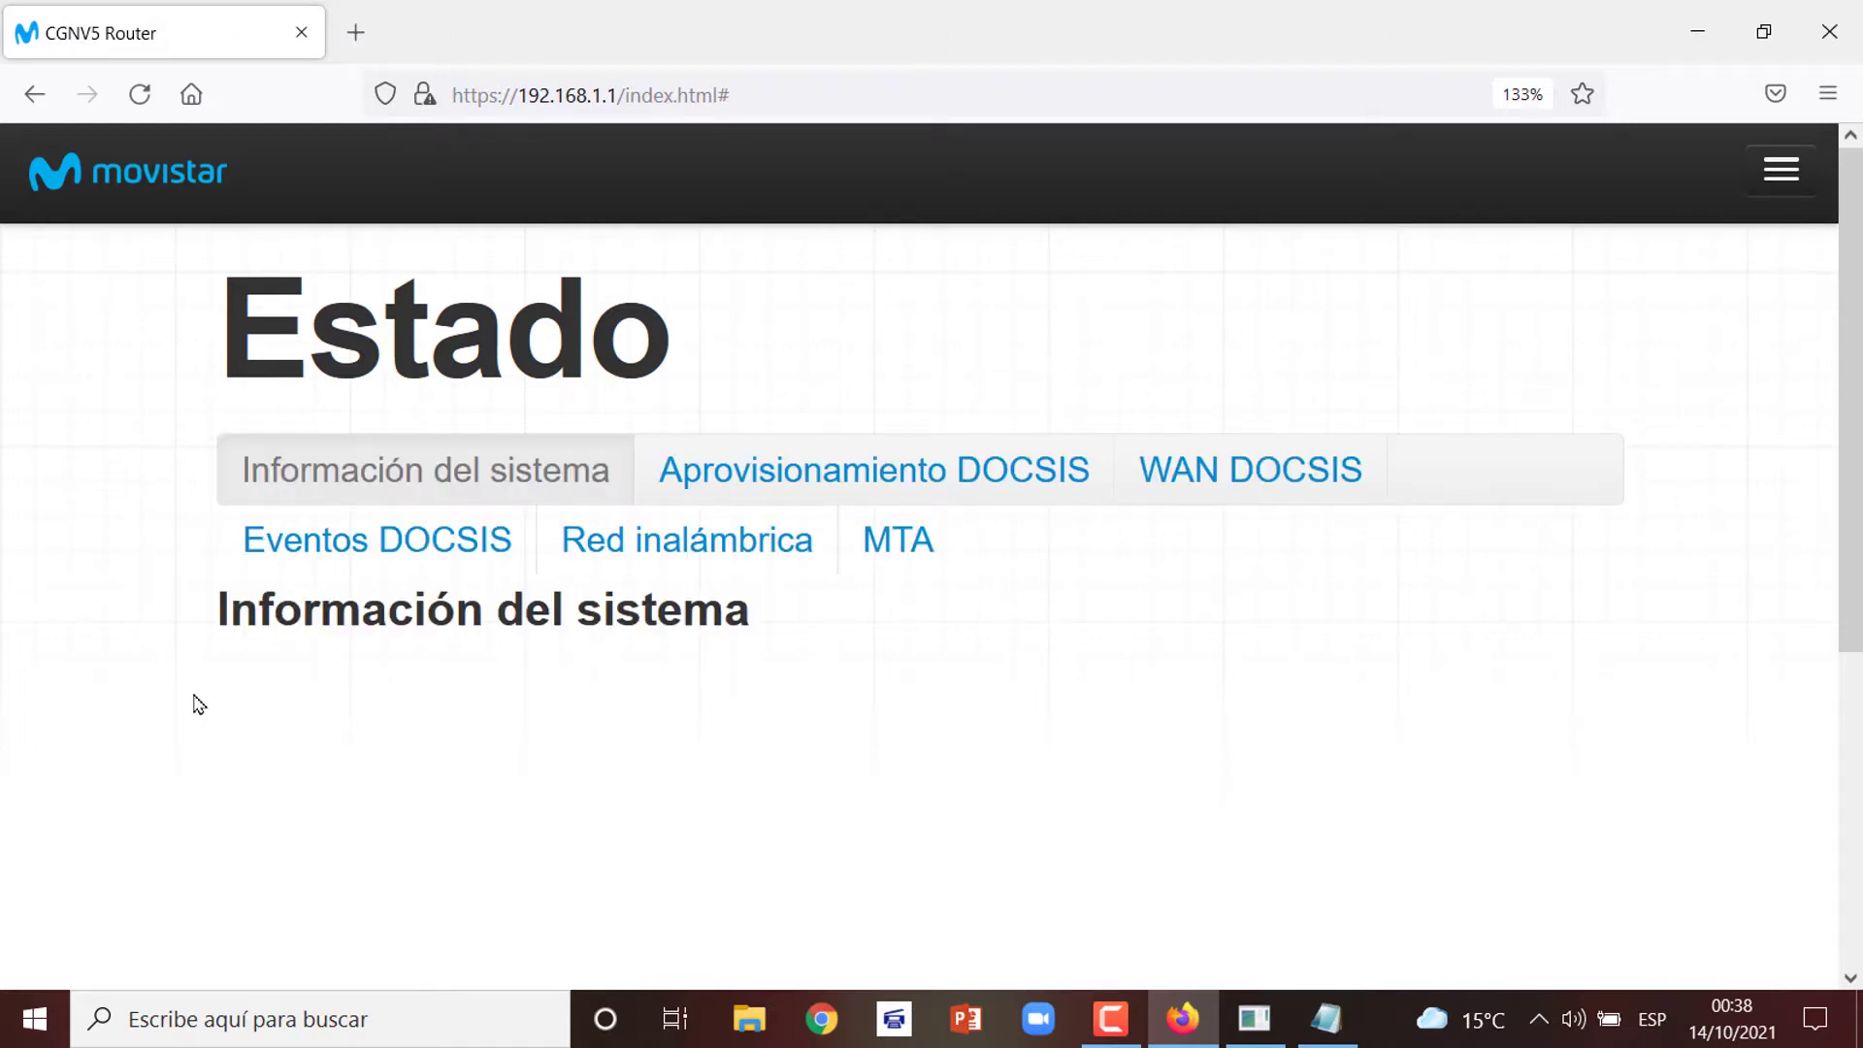
Open the Red inalámbrica page and scroll to the 2.4G SSID settings for MOVISTAR_9010
click(1783, 176)
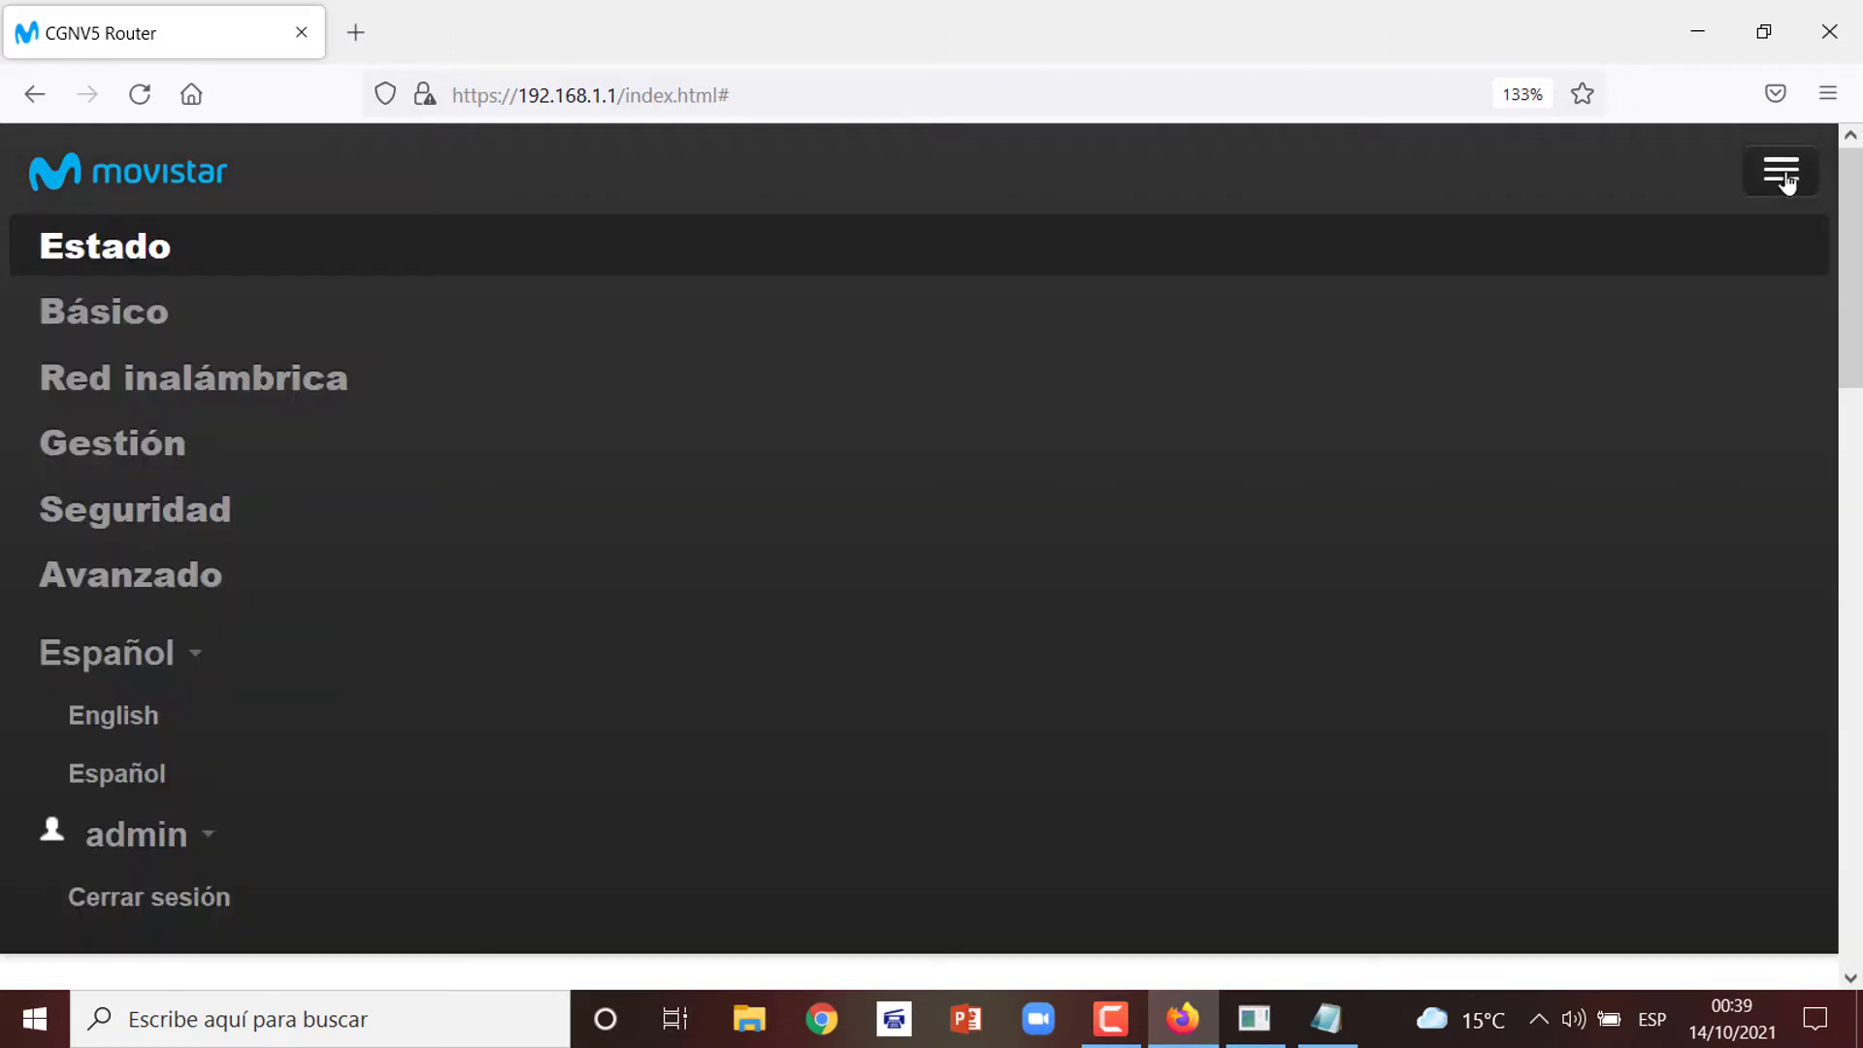
click(223, 384)
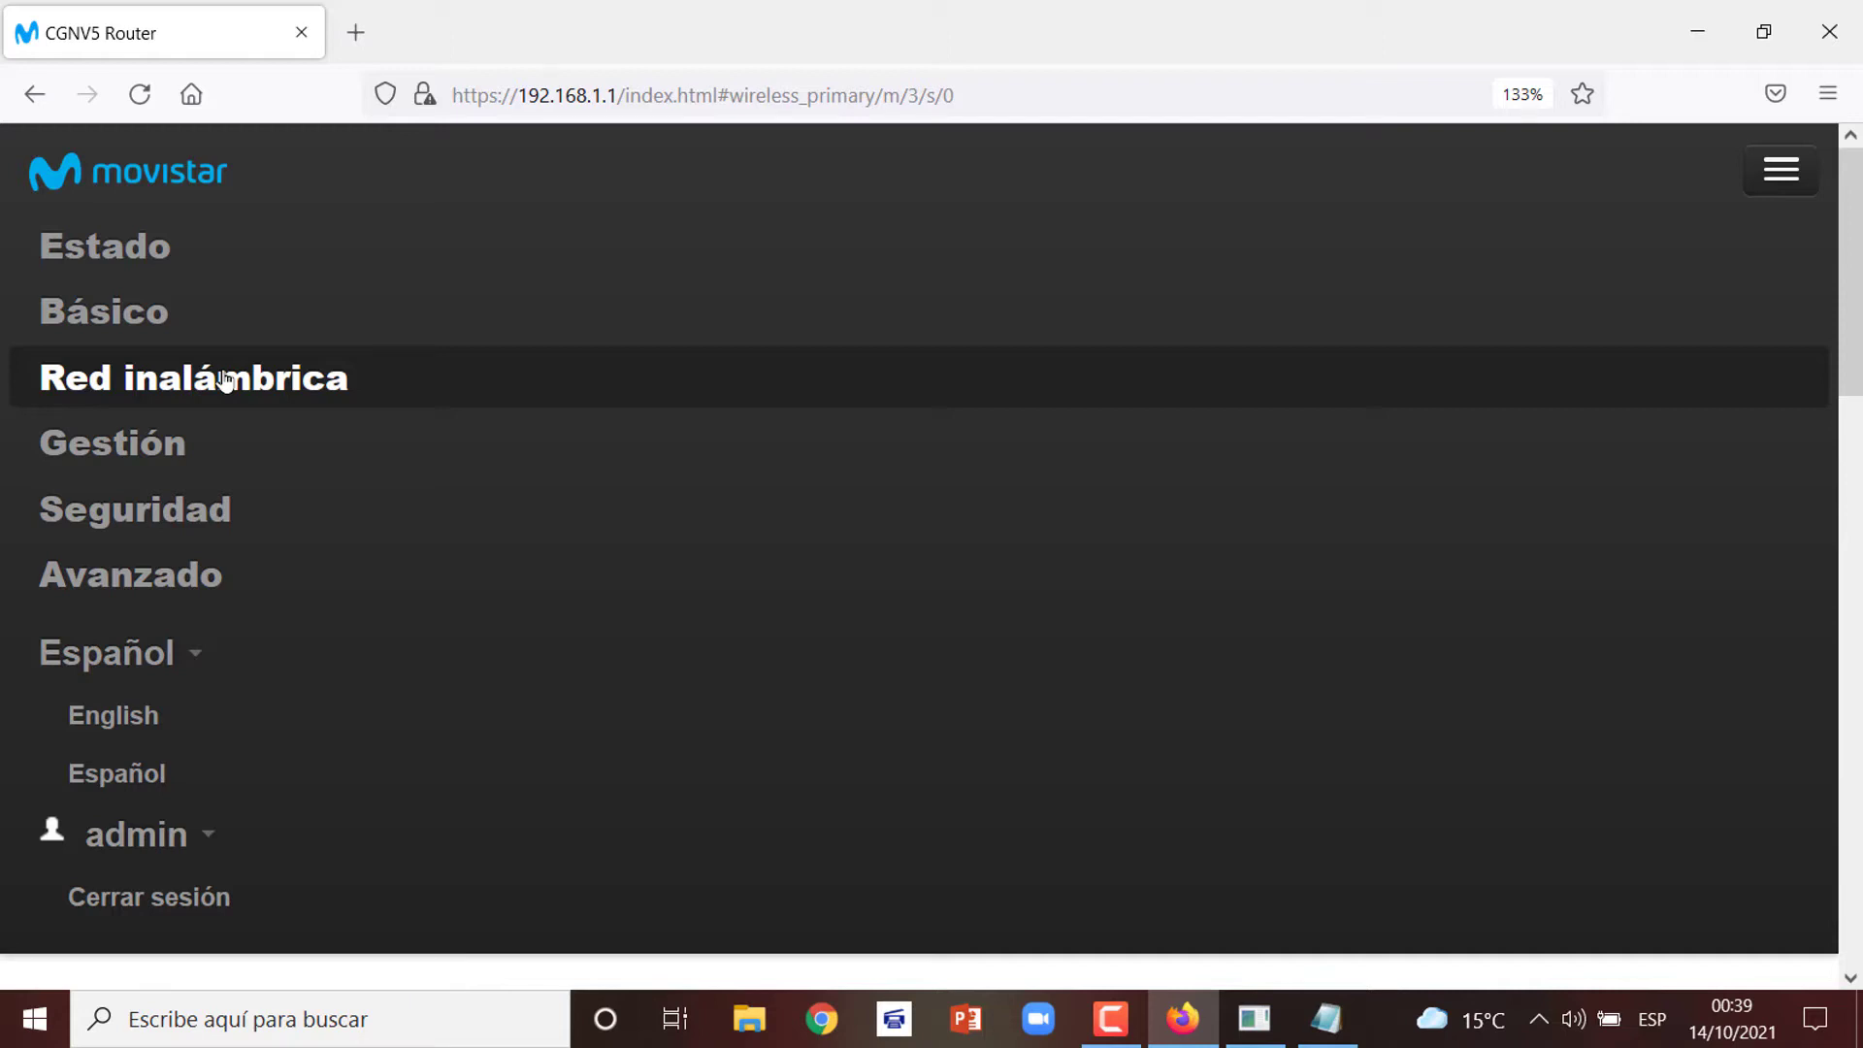
click(138, 95)
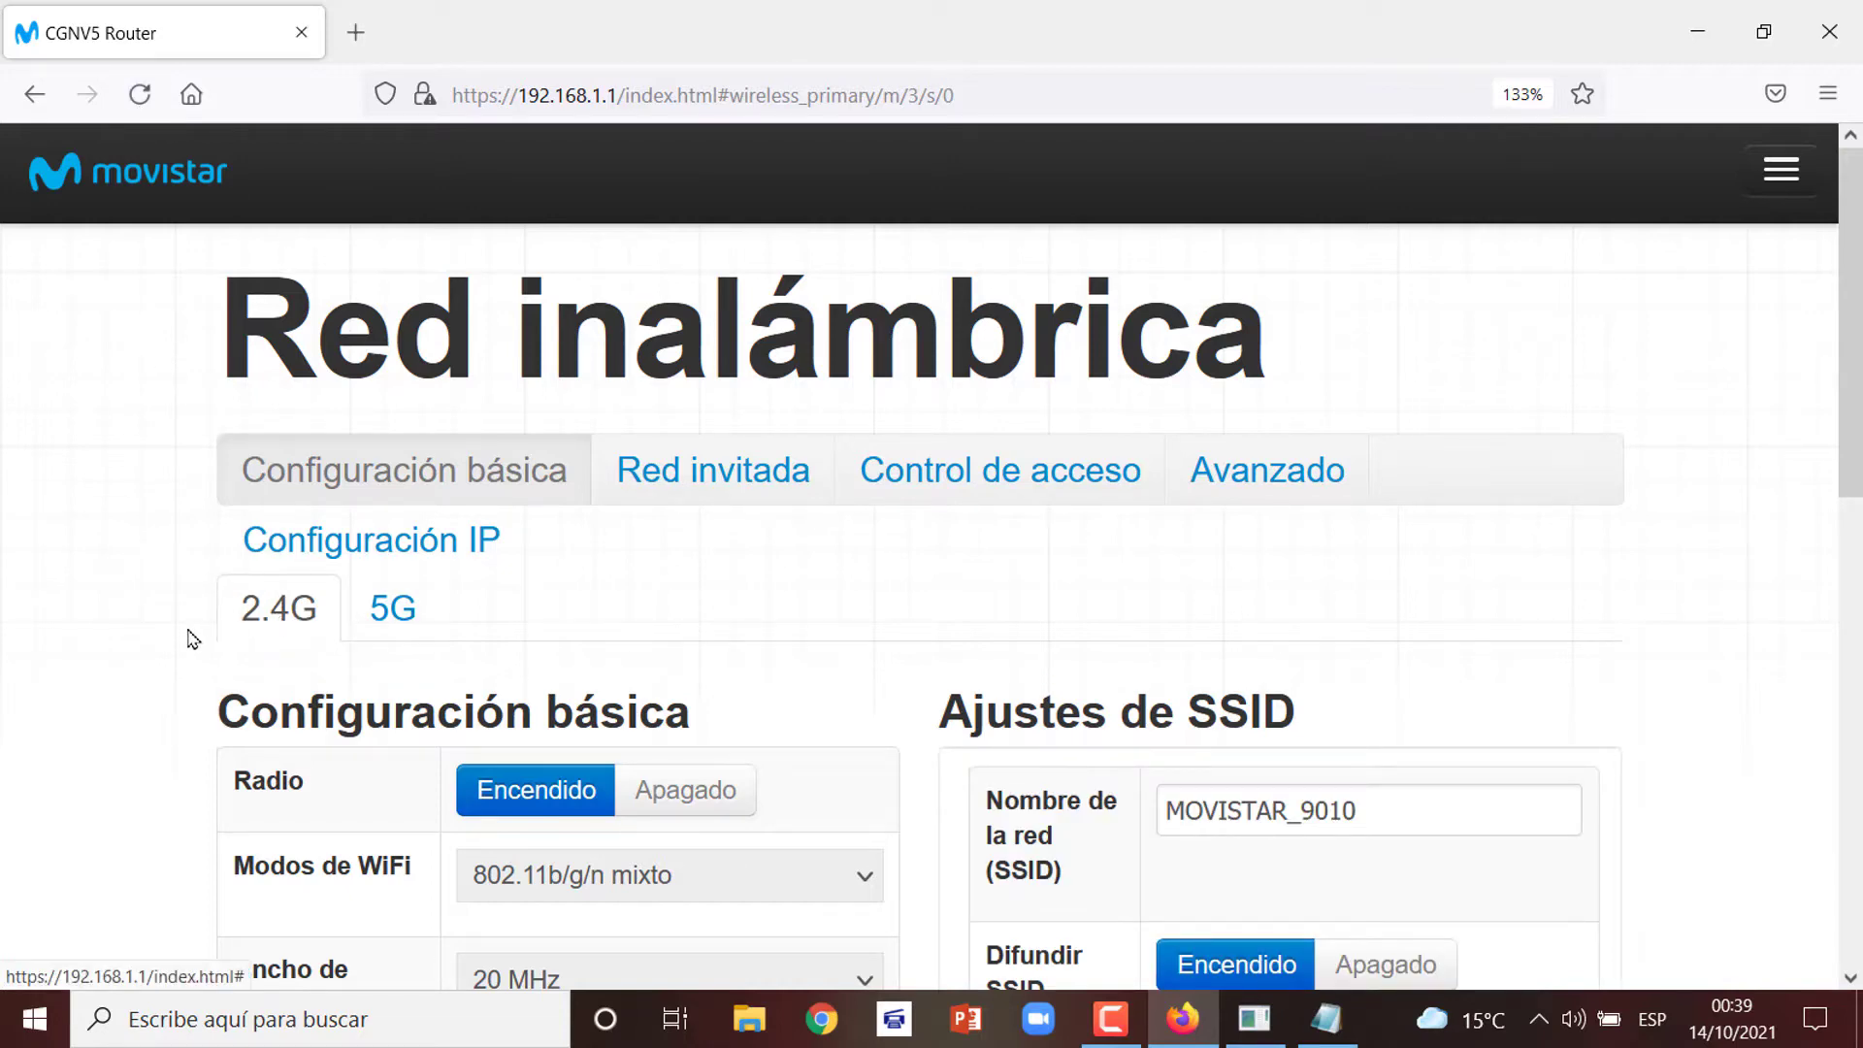
scroll(193, 639, down, 3)
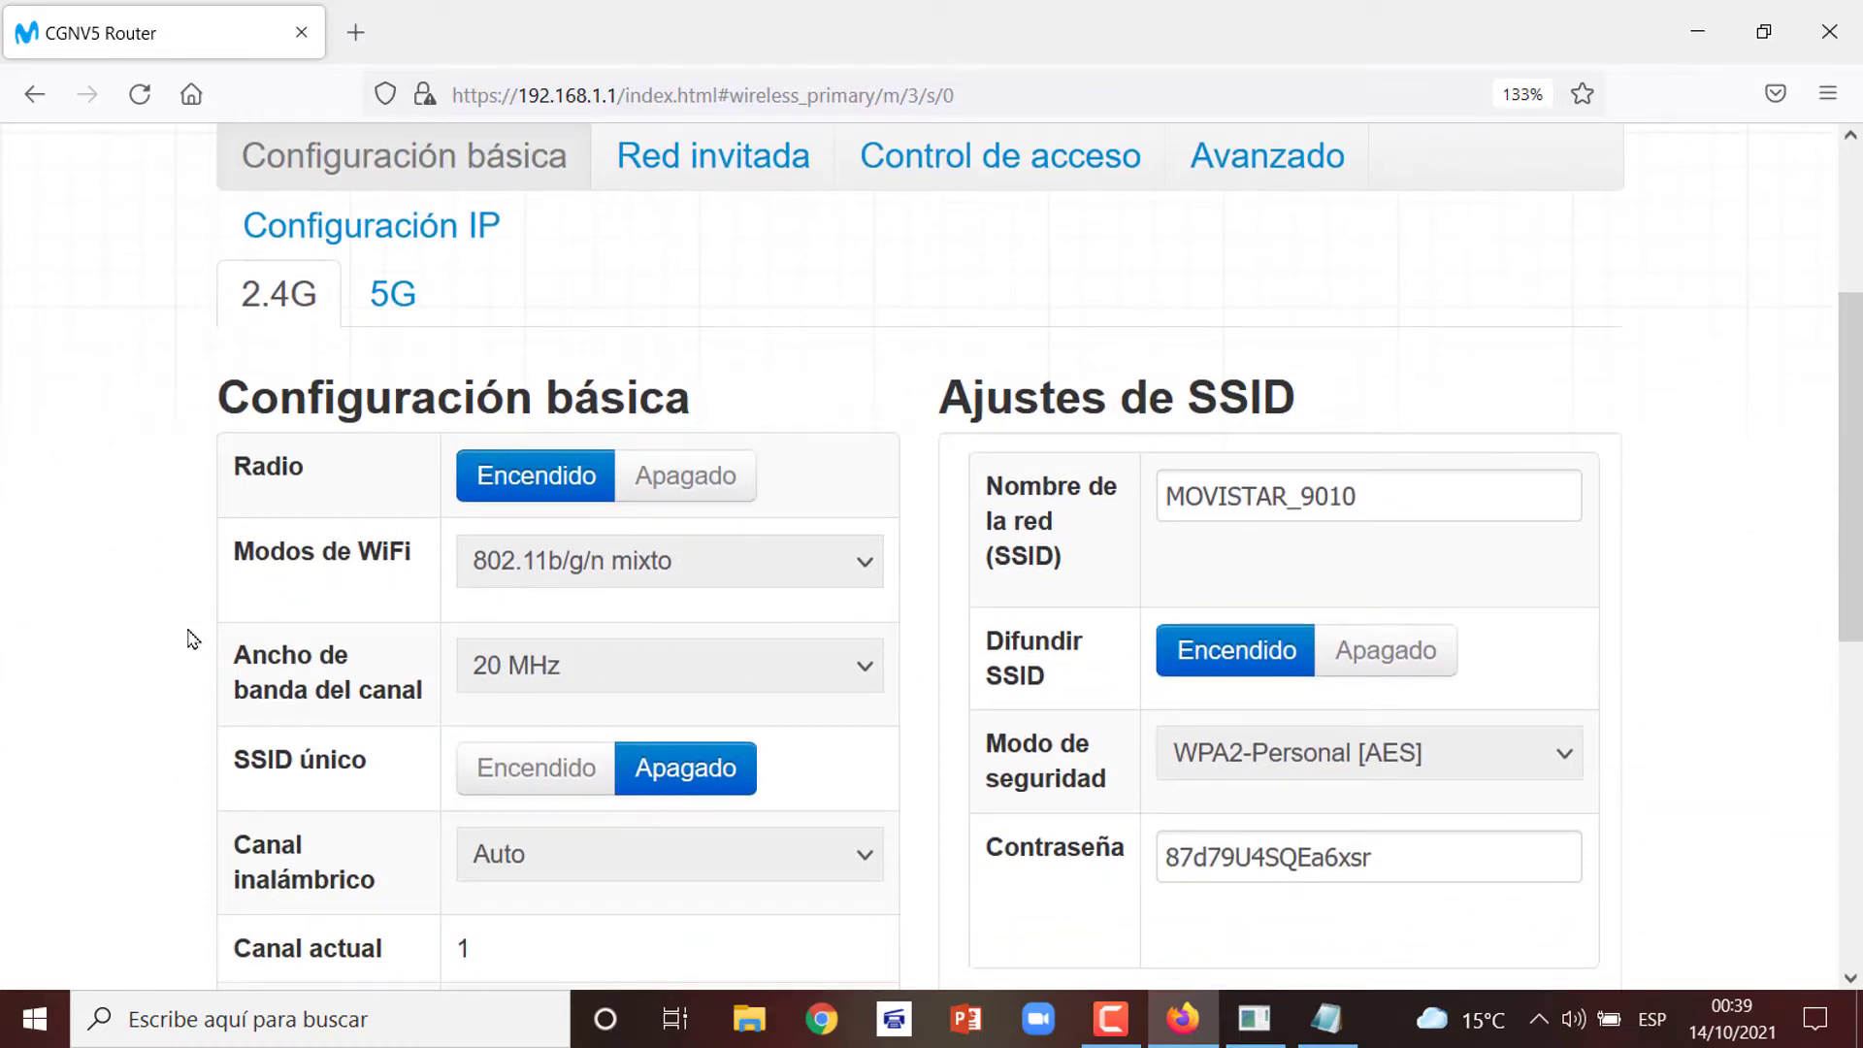
scroll(193, 640, down, 1)
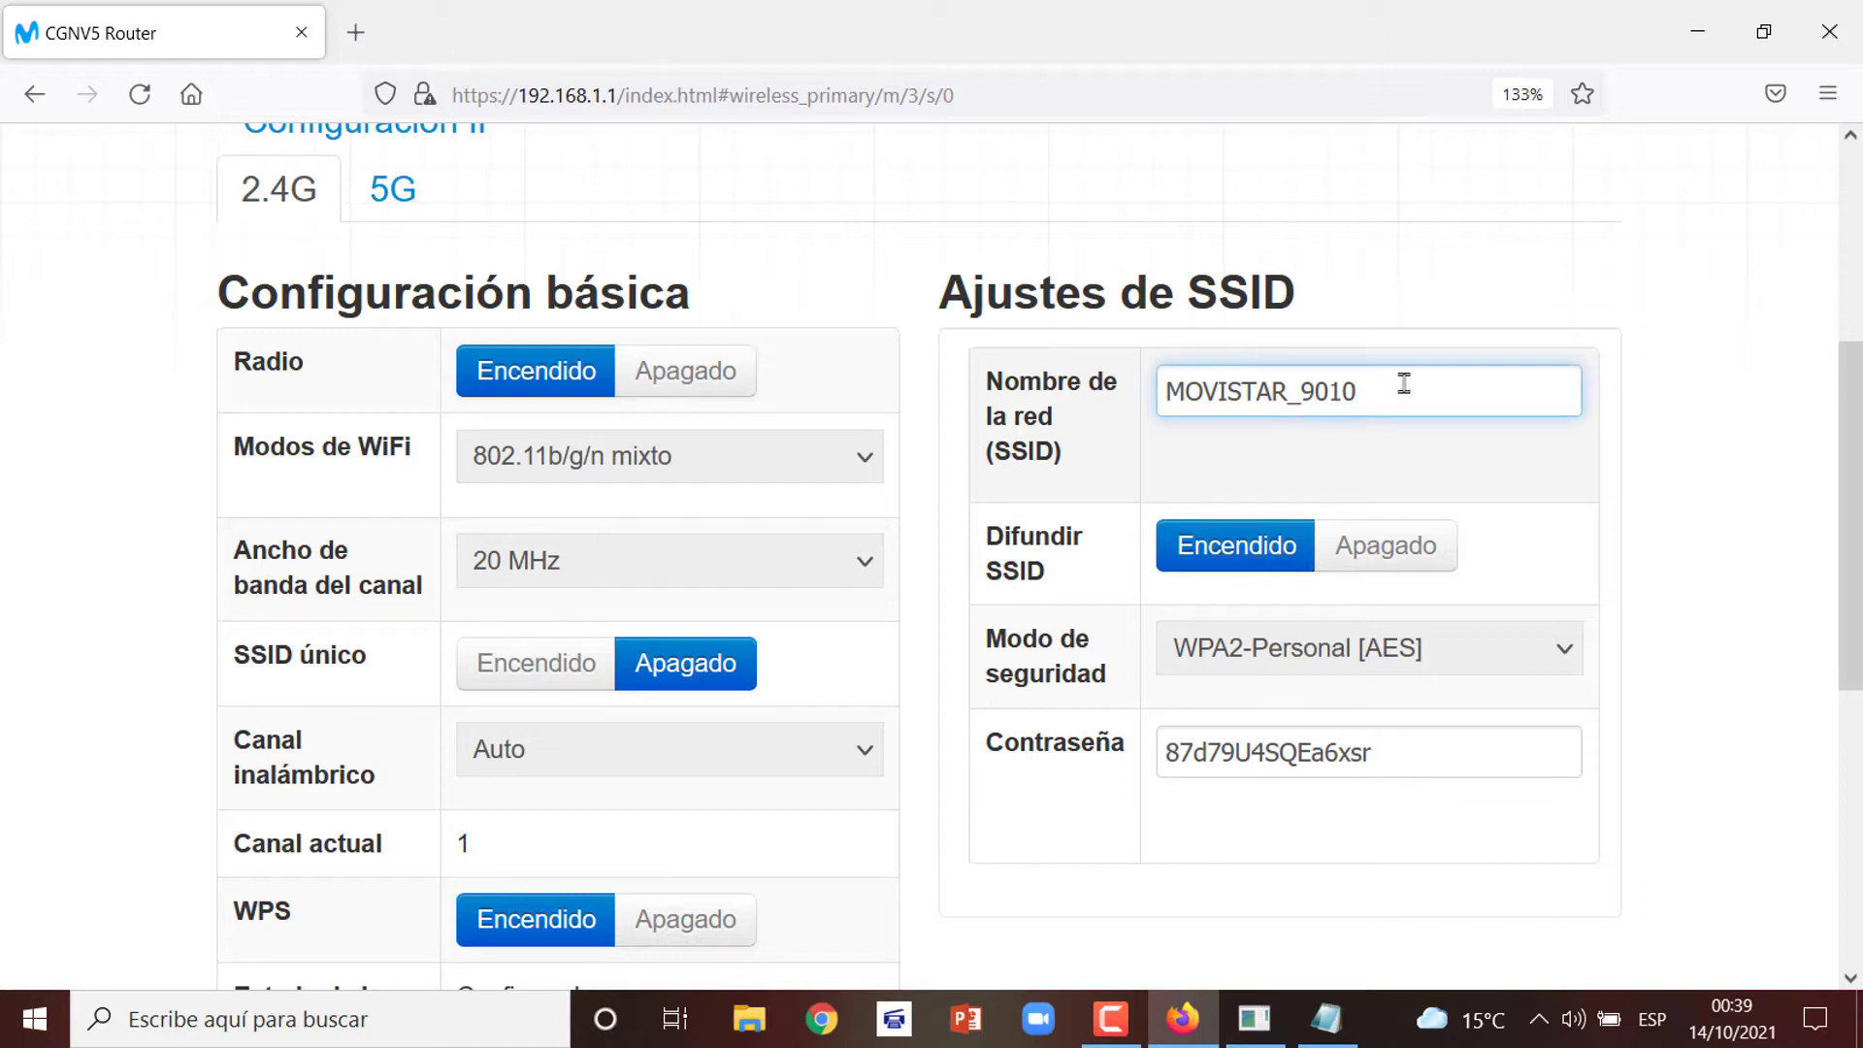
Rename the 2.4G network from MOVISTAR_9010 to SALA
drag(1403, 392, 1044, 402)
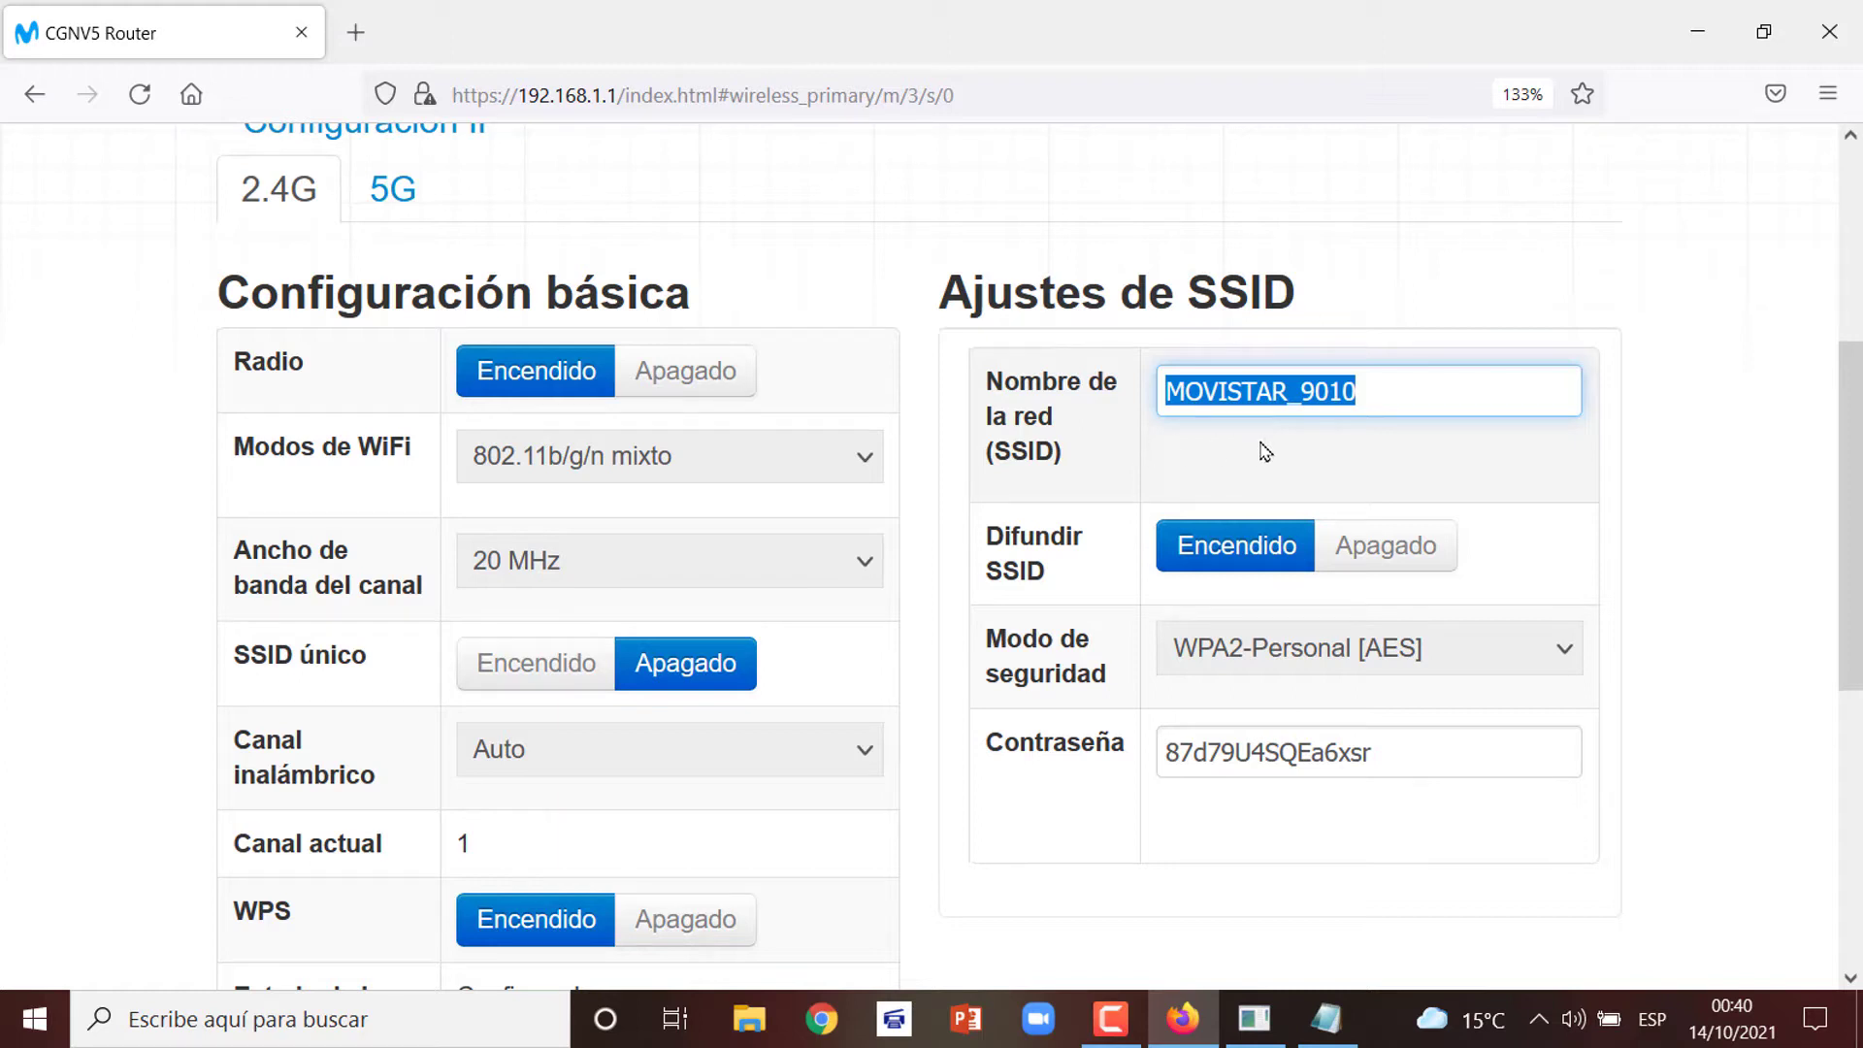
text(sa)
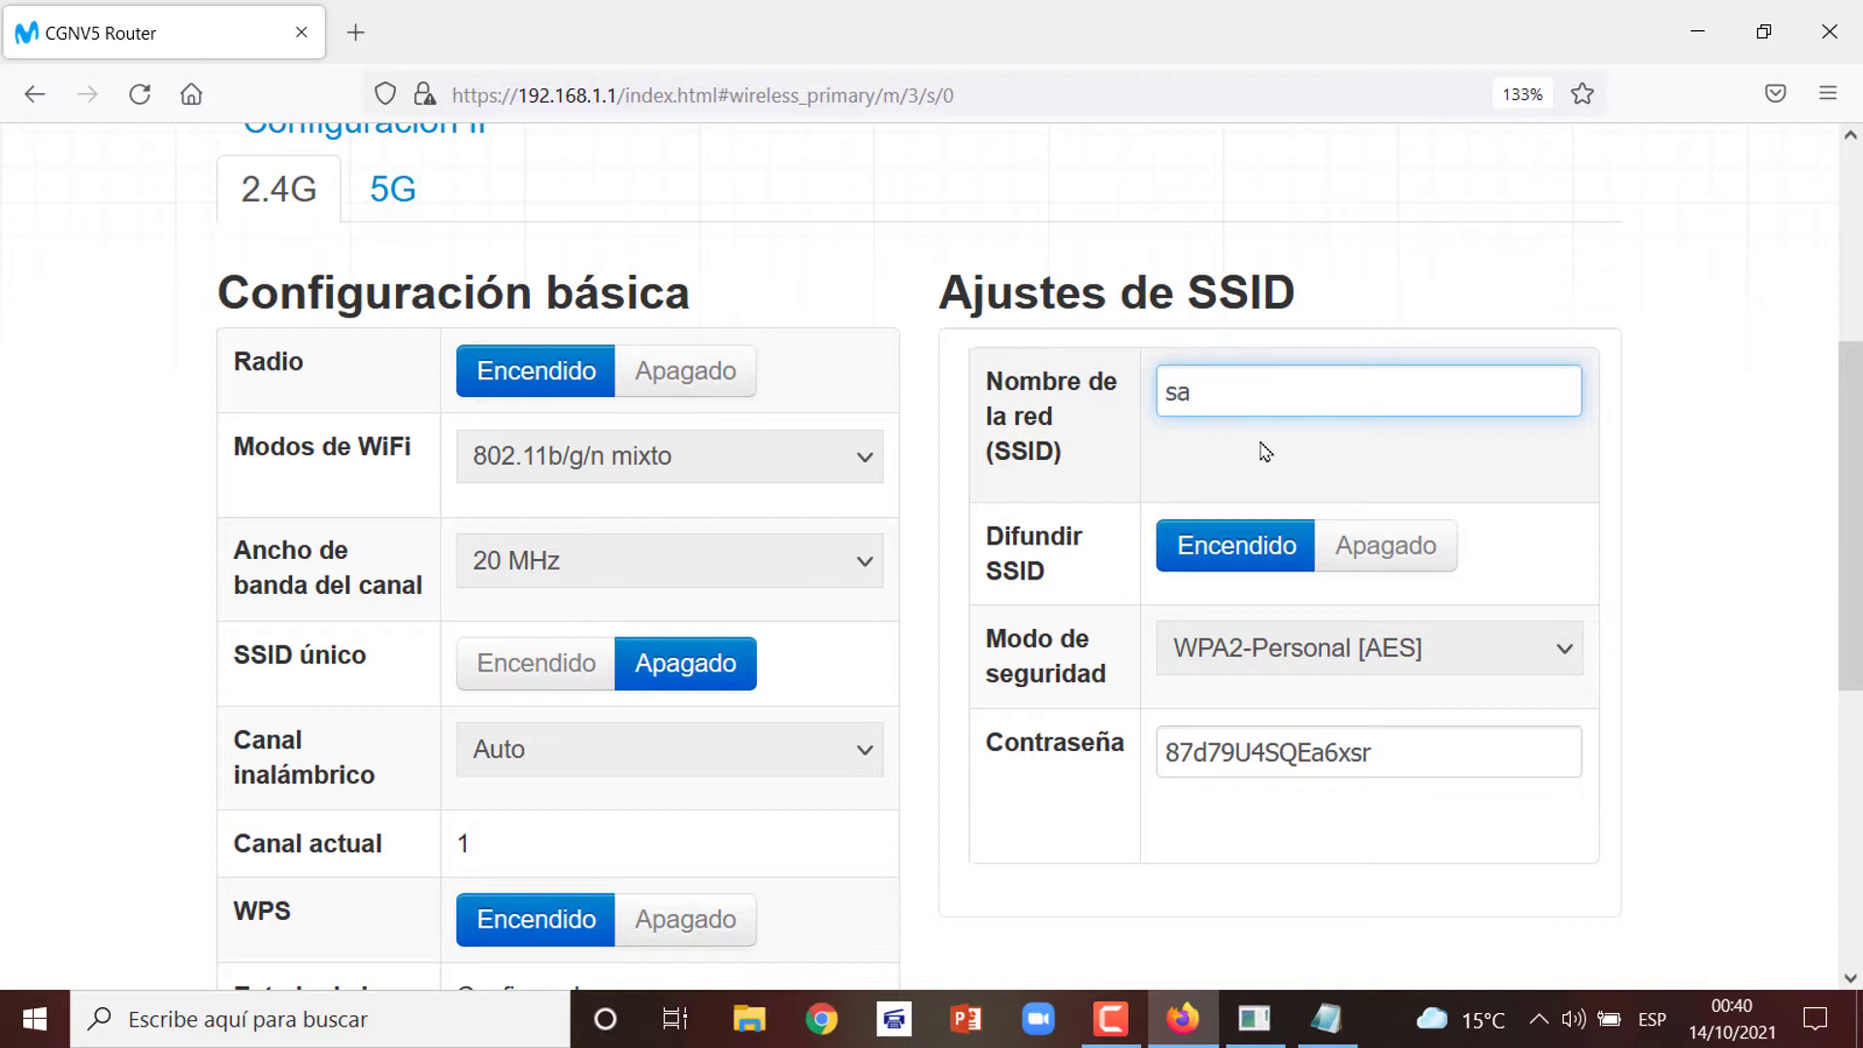
key(BackSpace)
key(BackSpace)
text(SALA)
Replace the 2.4G Wi-Fi password with a new password
drag(1413, 753, 750, 798)
click(749, 797)
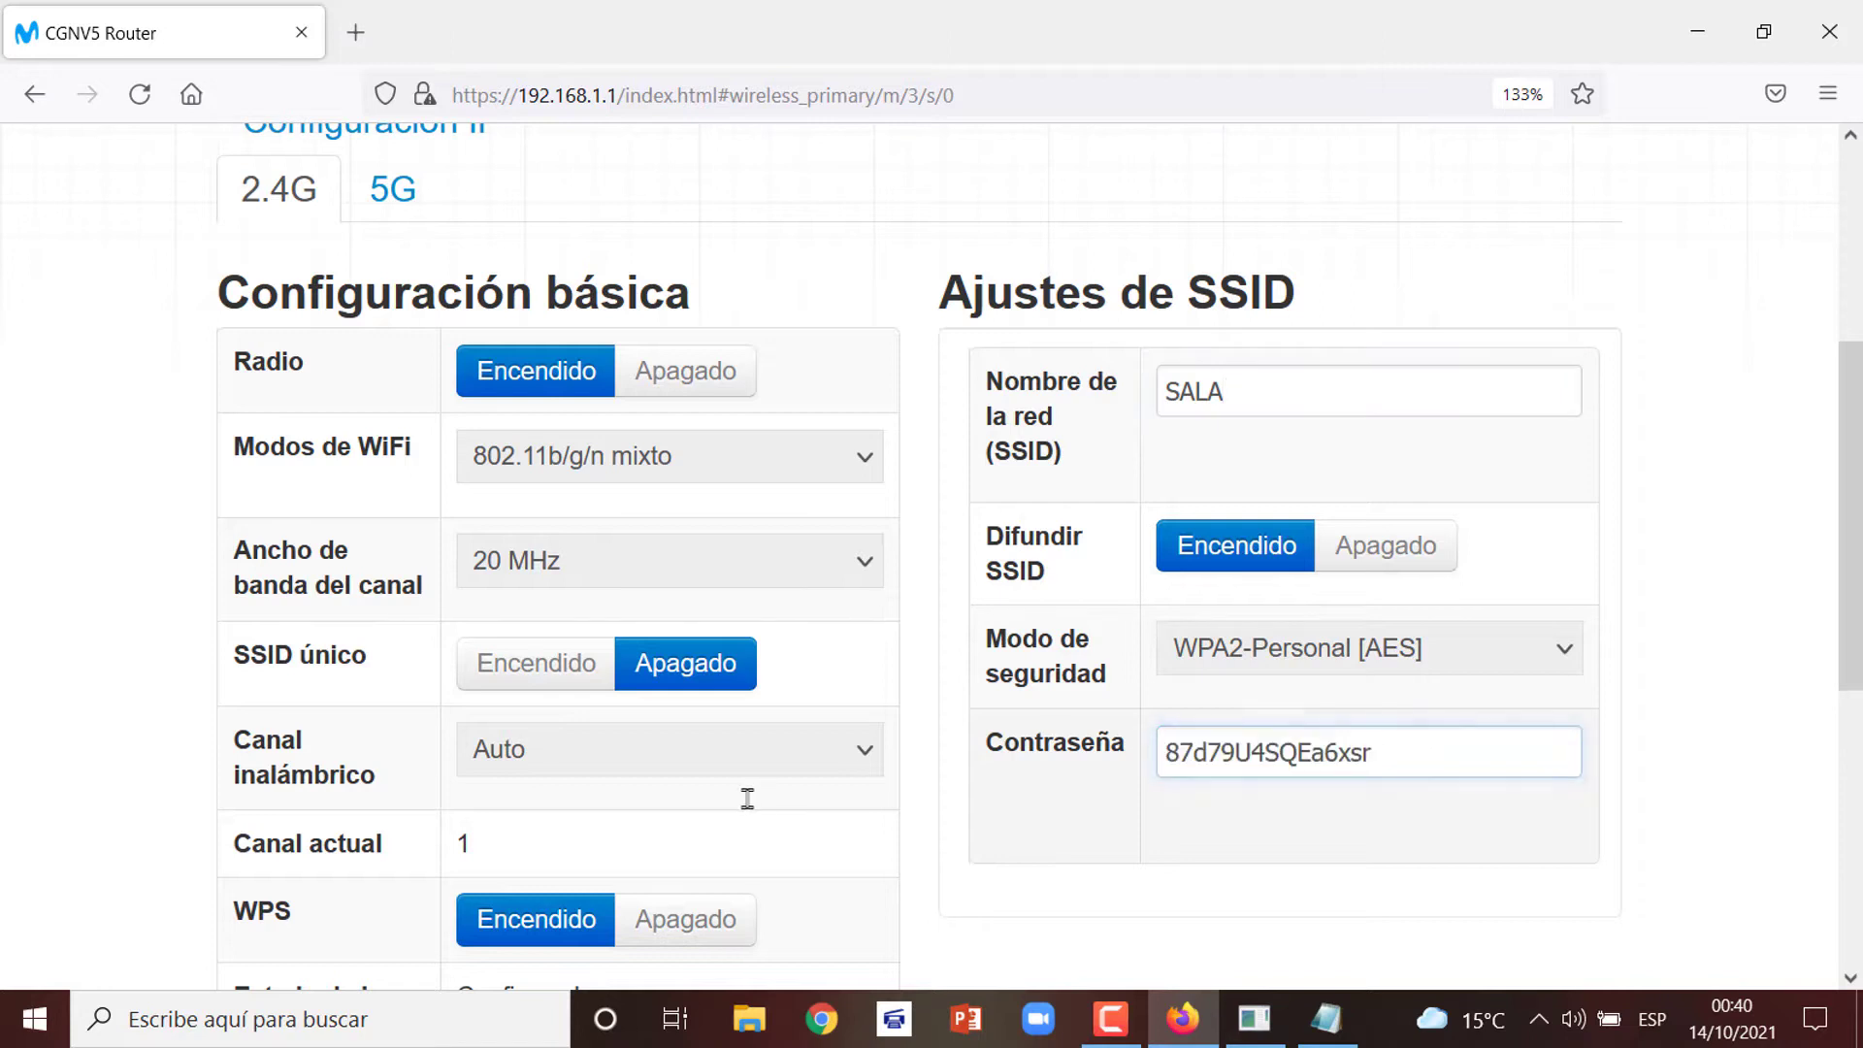
click(1422, 747)
drag(1422, 747, 1055, 749)
text(1)
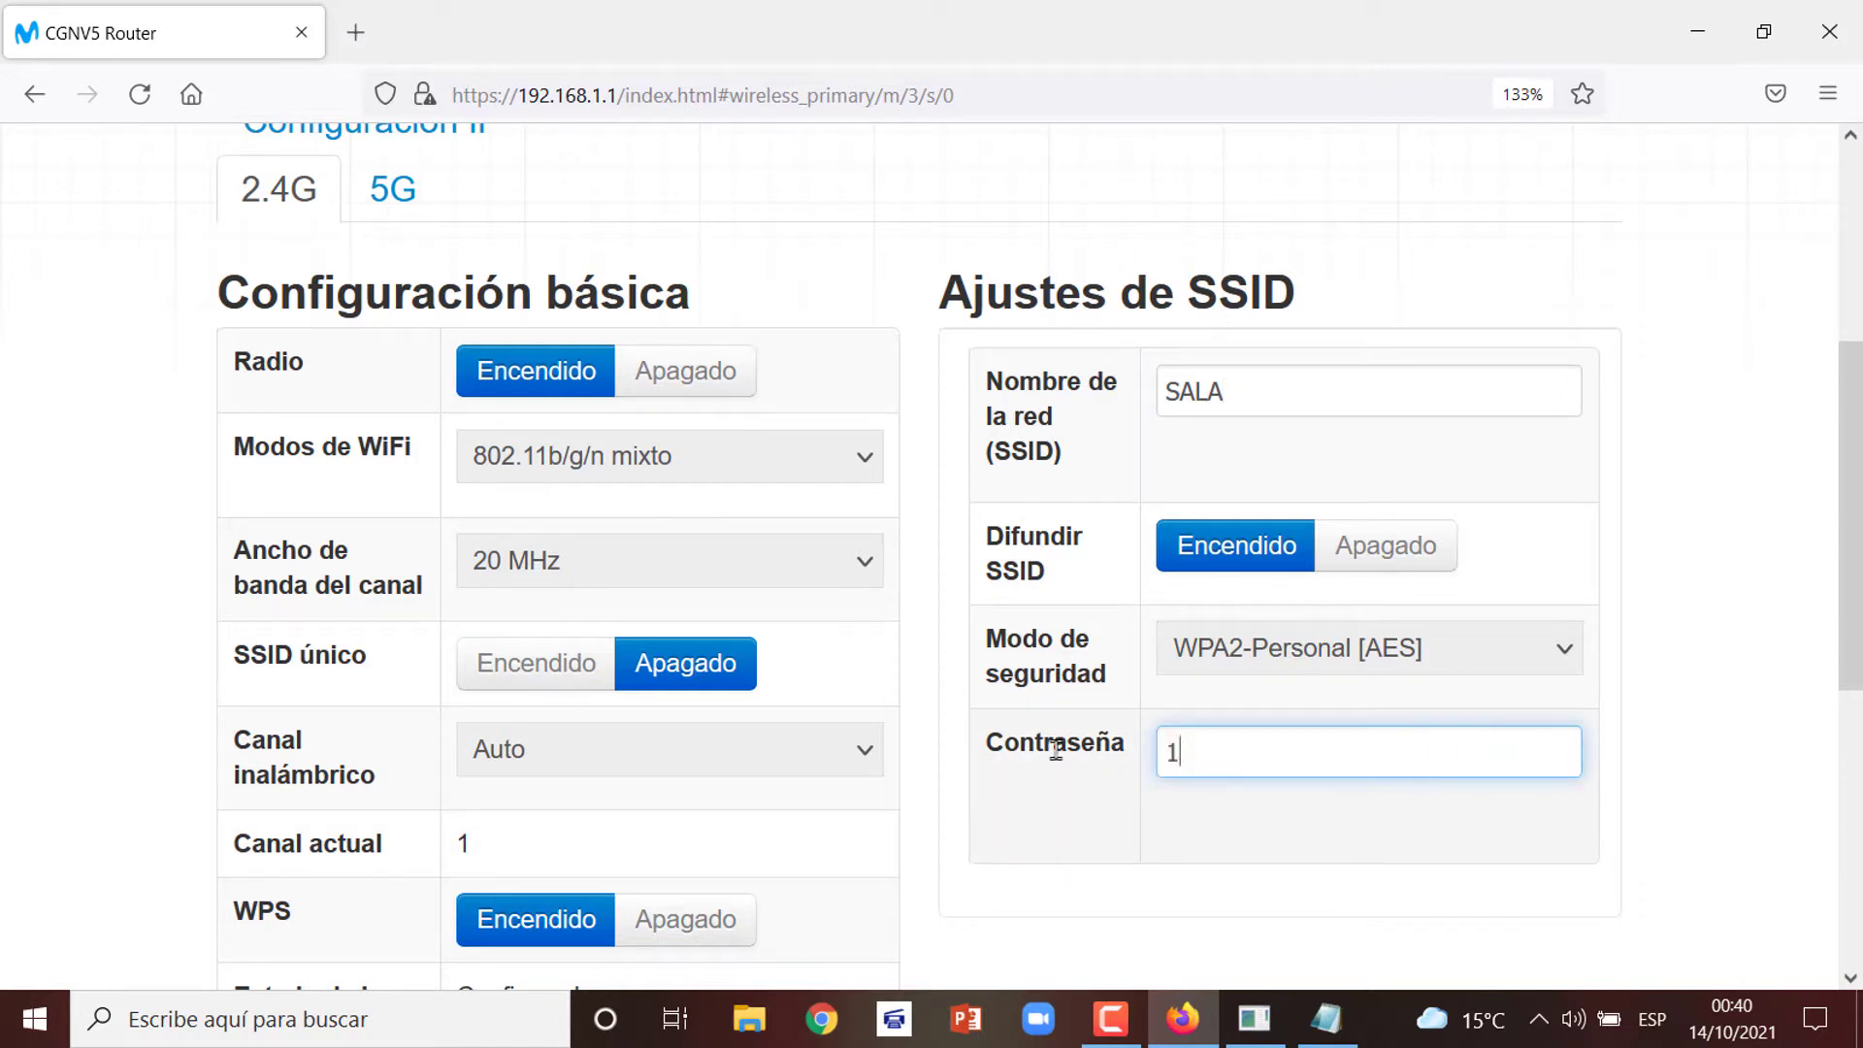
text(23456789)
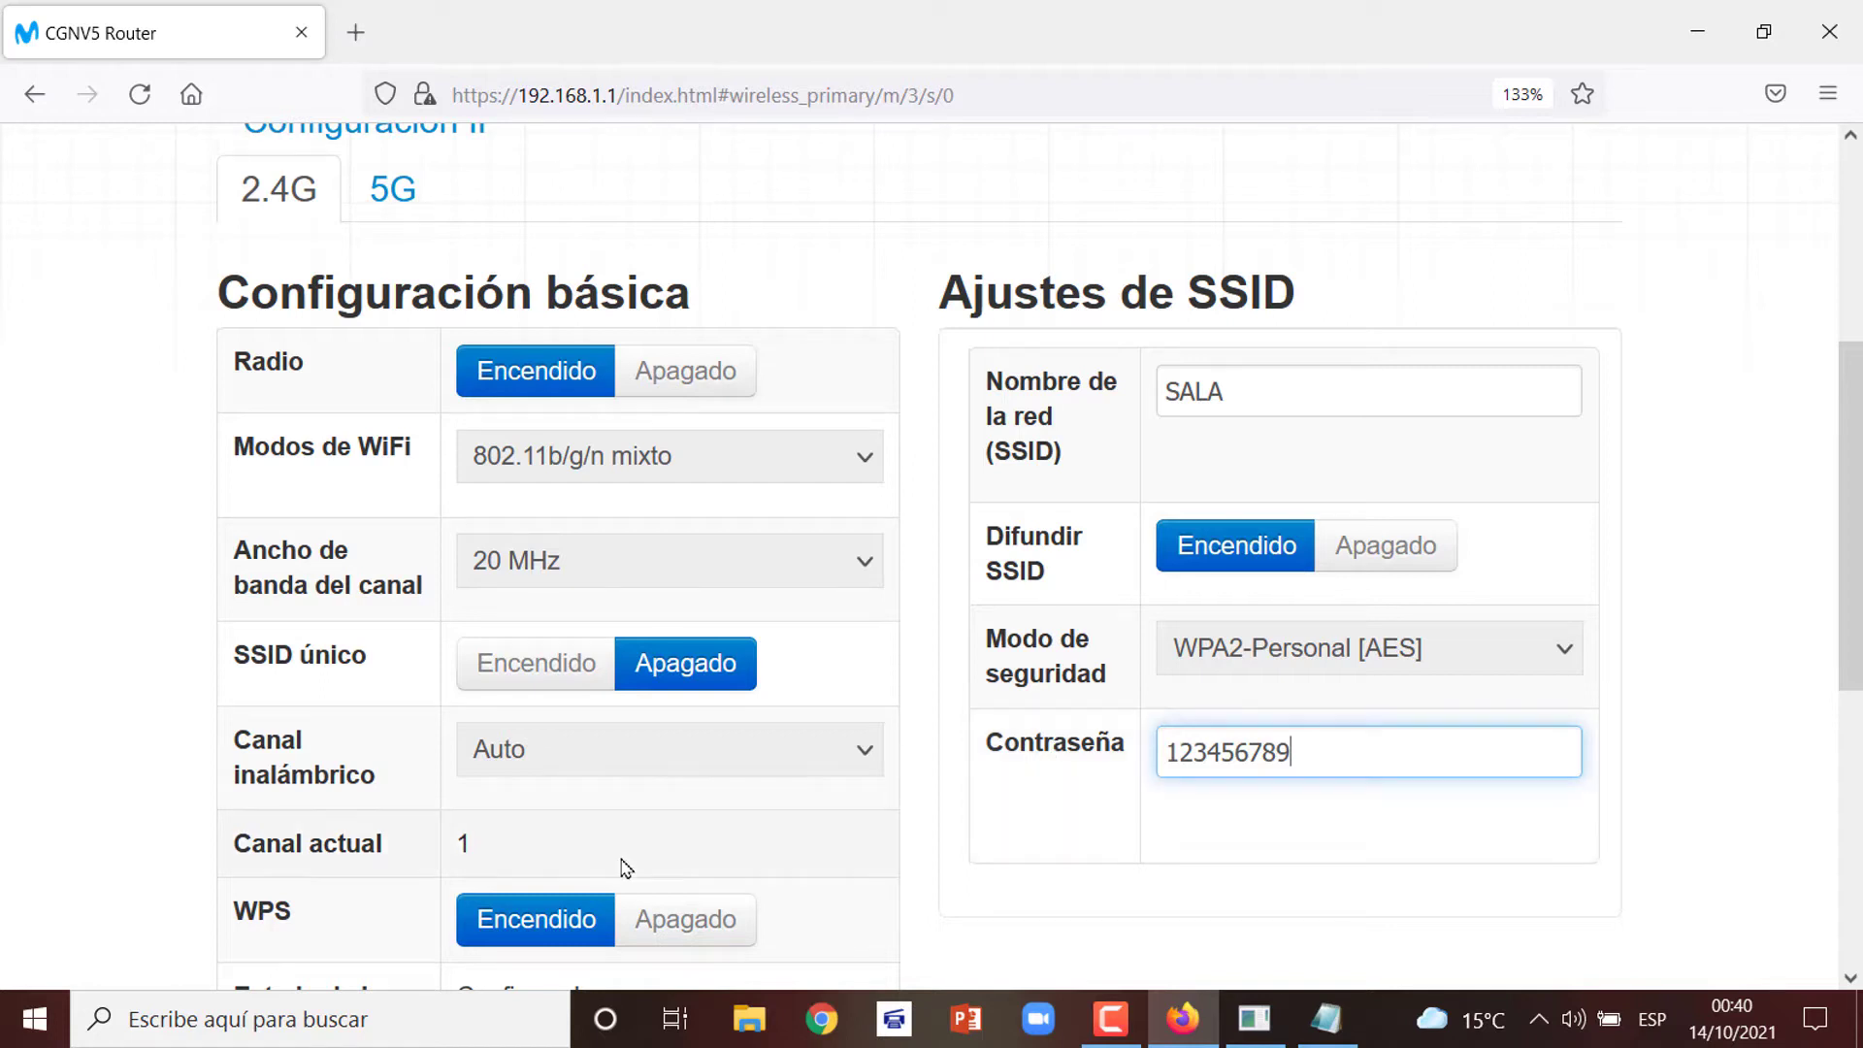
click(372, 935)
Save the 2.4G changes with Guardar and return to the band tabs at the top
scroll(372, 934, down, 3)
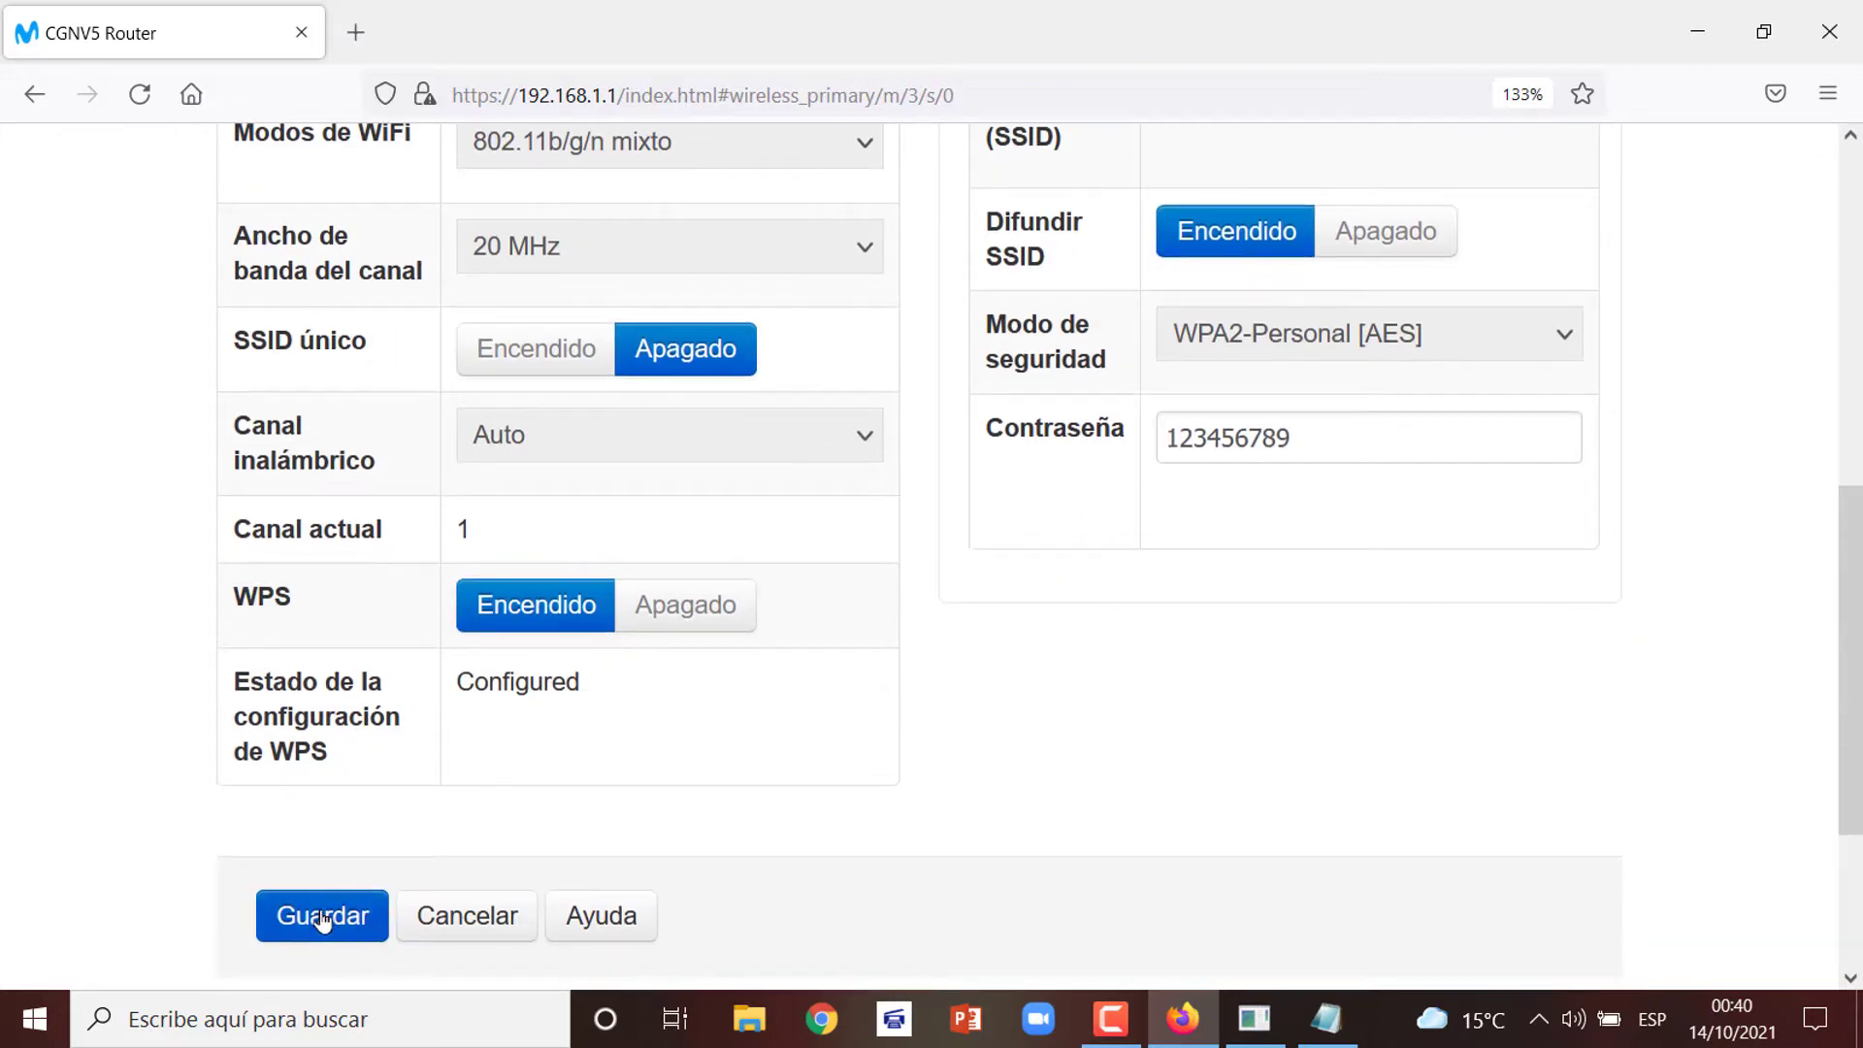
click(325, 917)
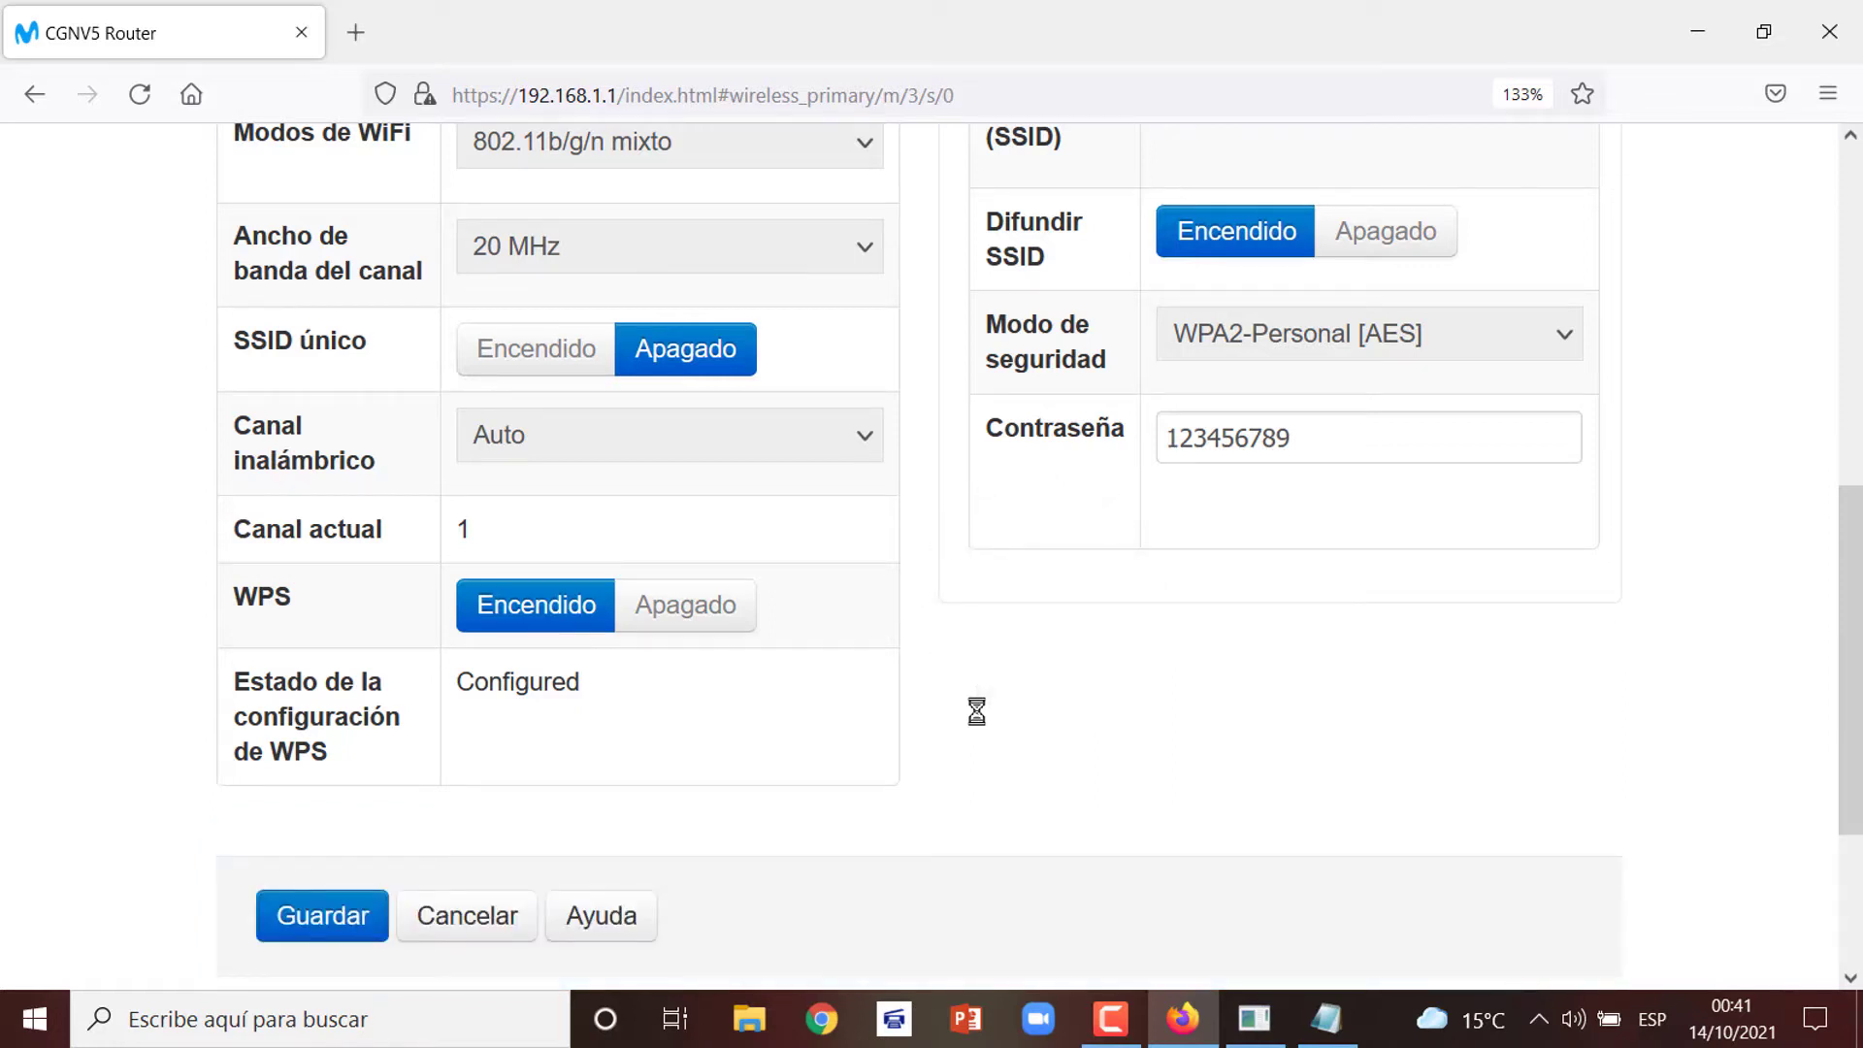
scroll(976, 711, up, 3)
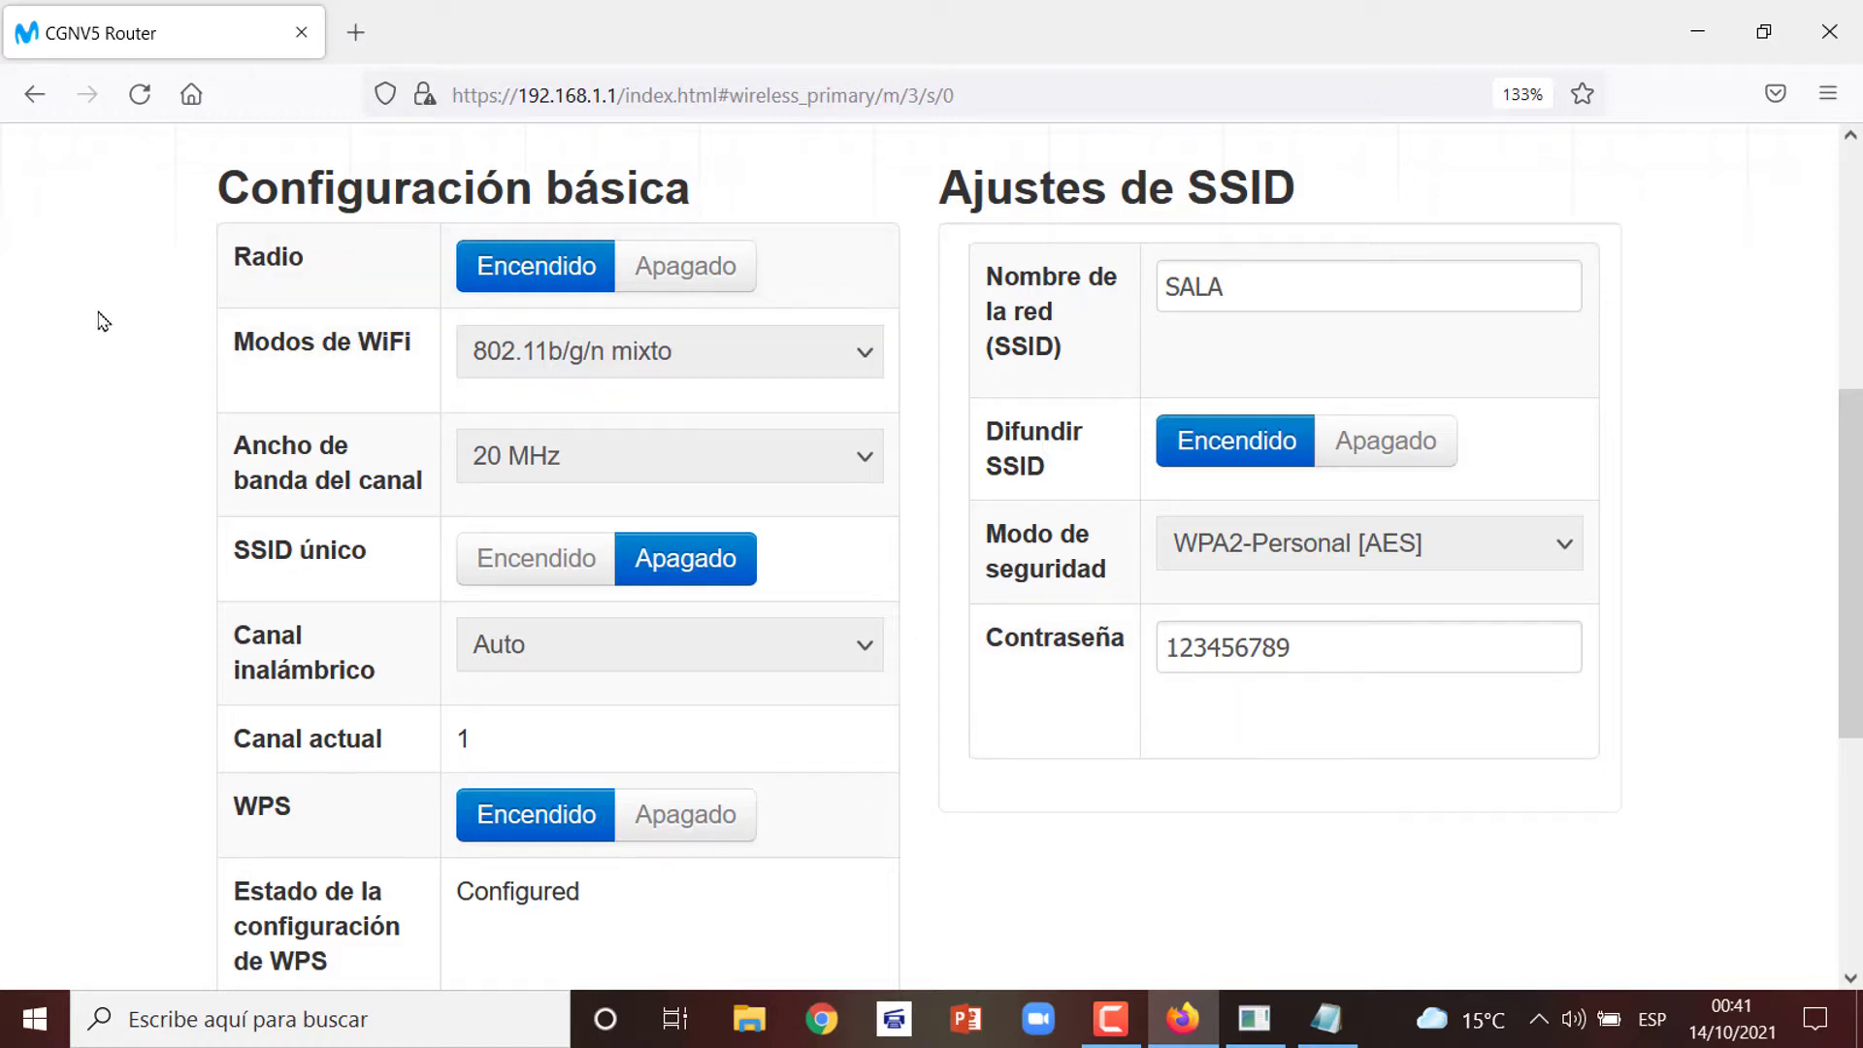
scroll(94, 347, up, 3)
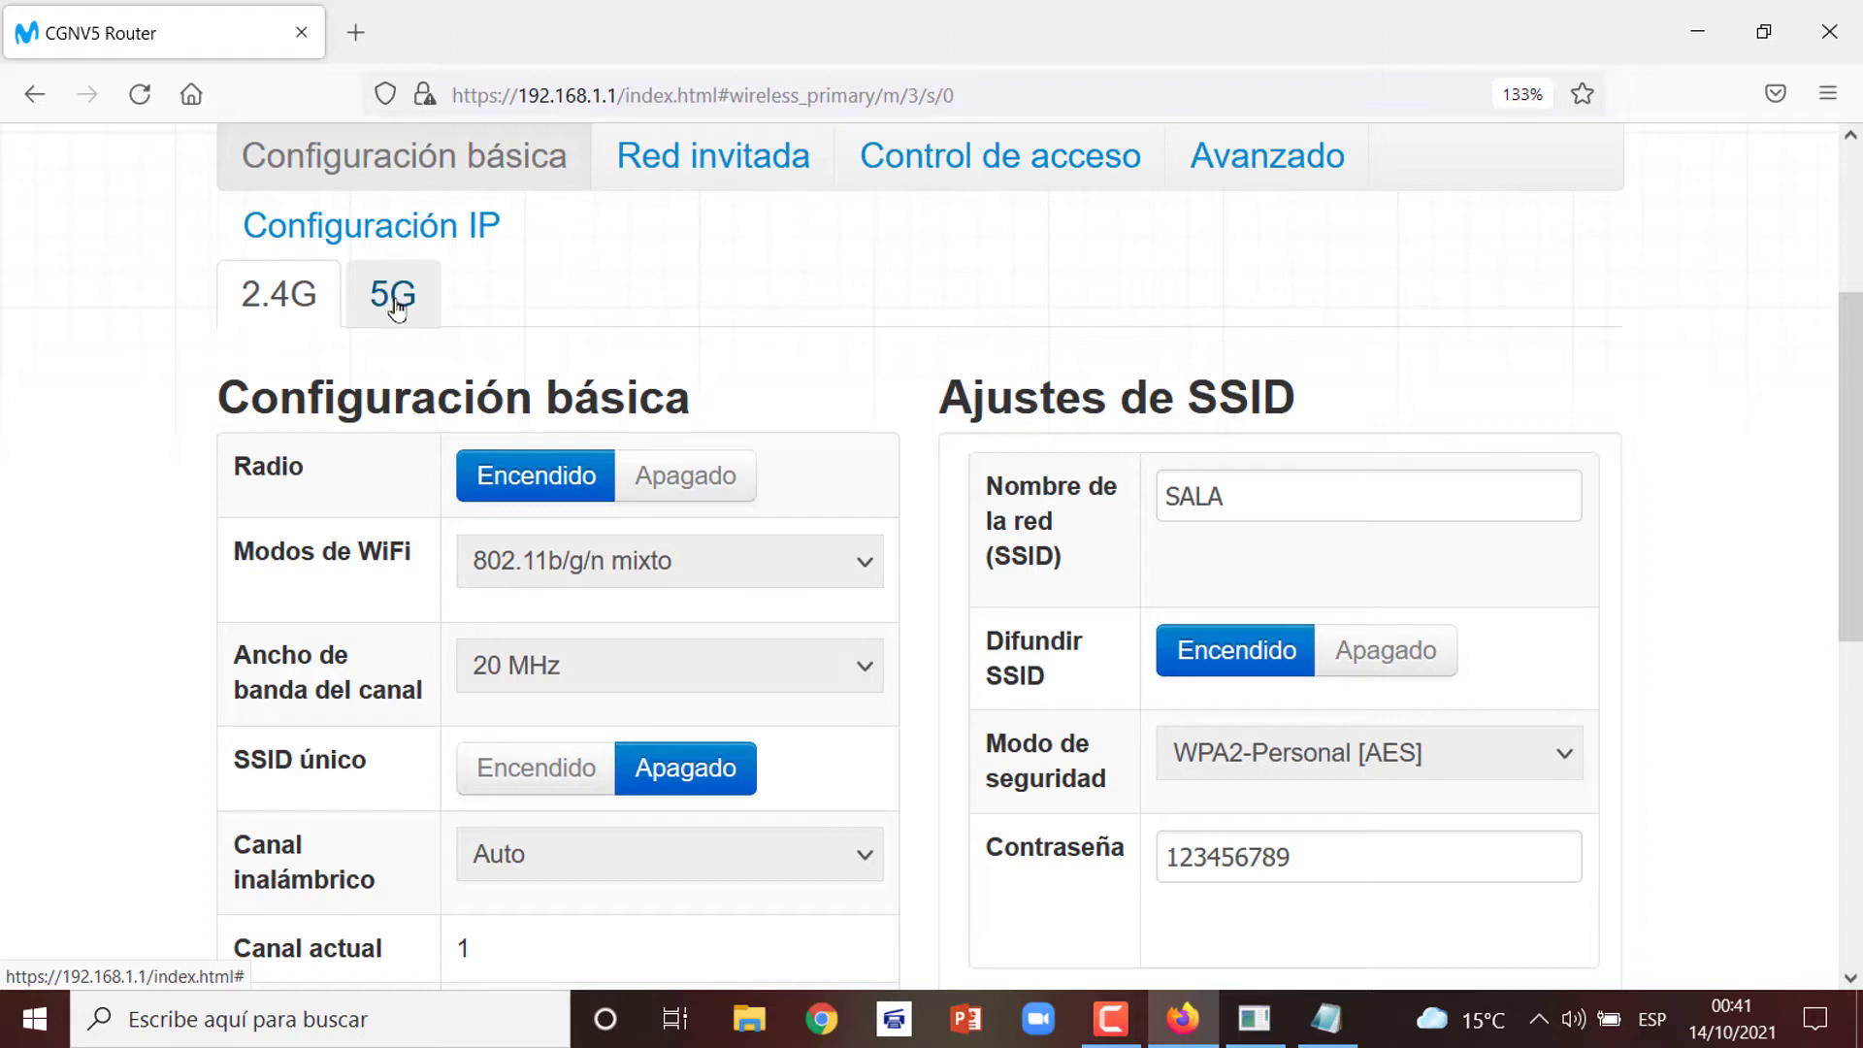
On the 5G tab, rename the network to SALA PLUS
click(392, 307)
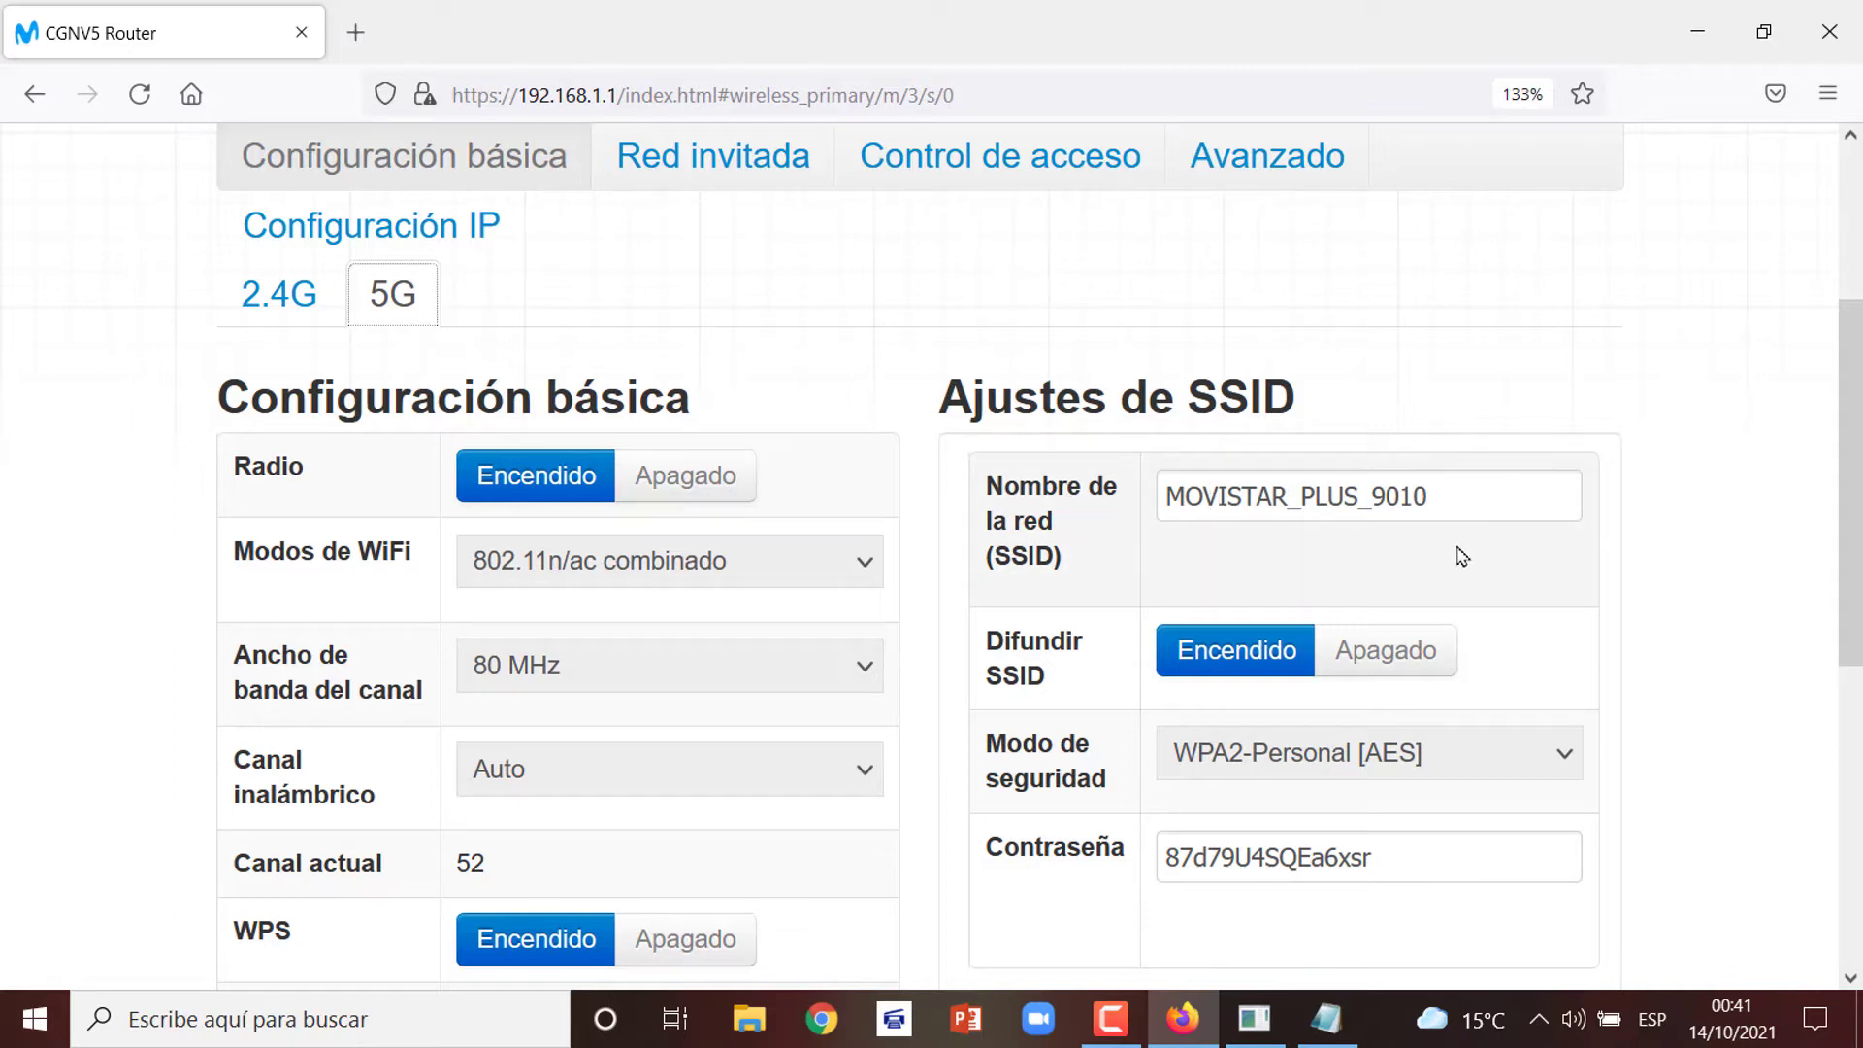
drag(1446, 495, 1080, 496)
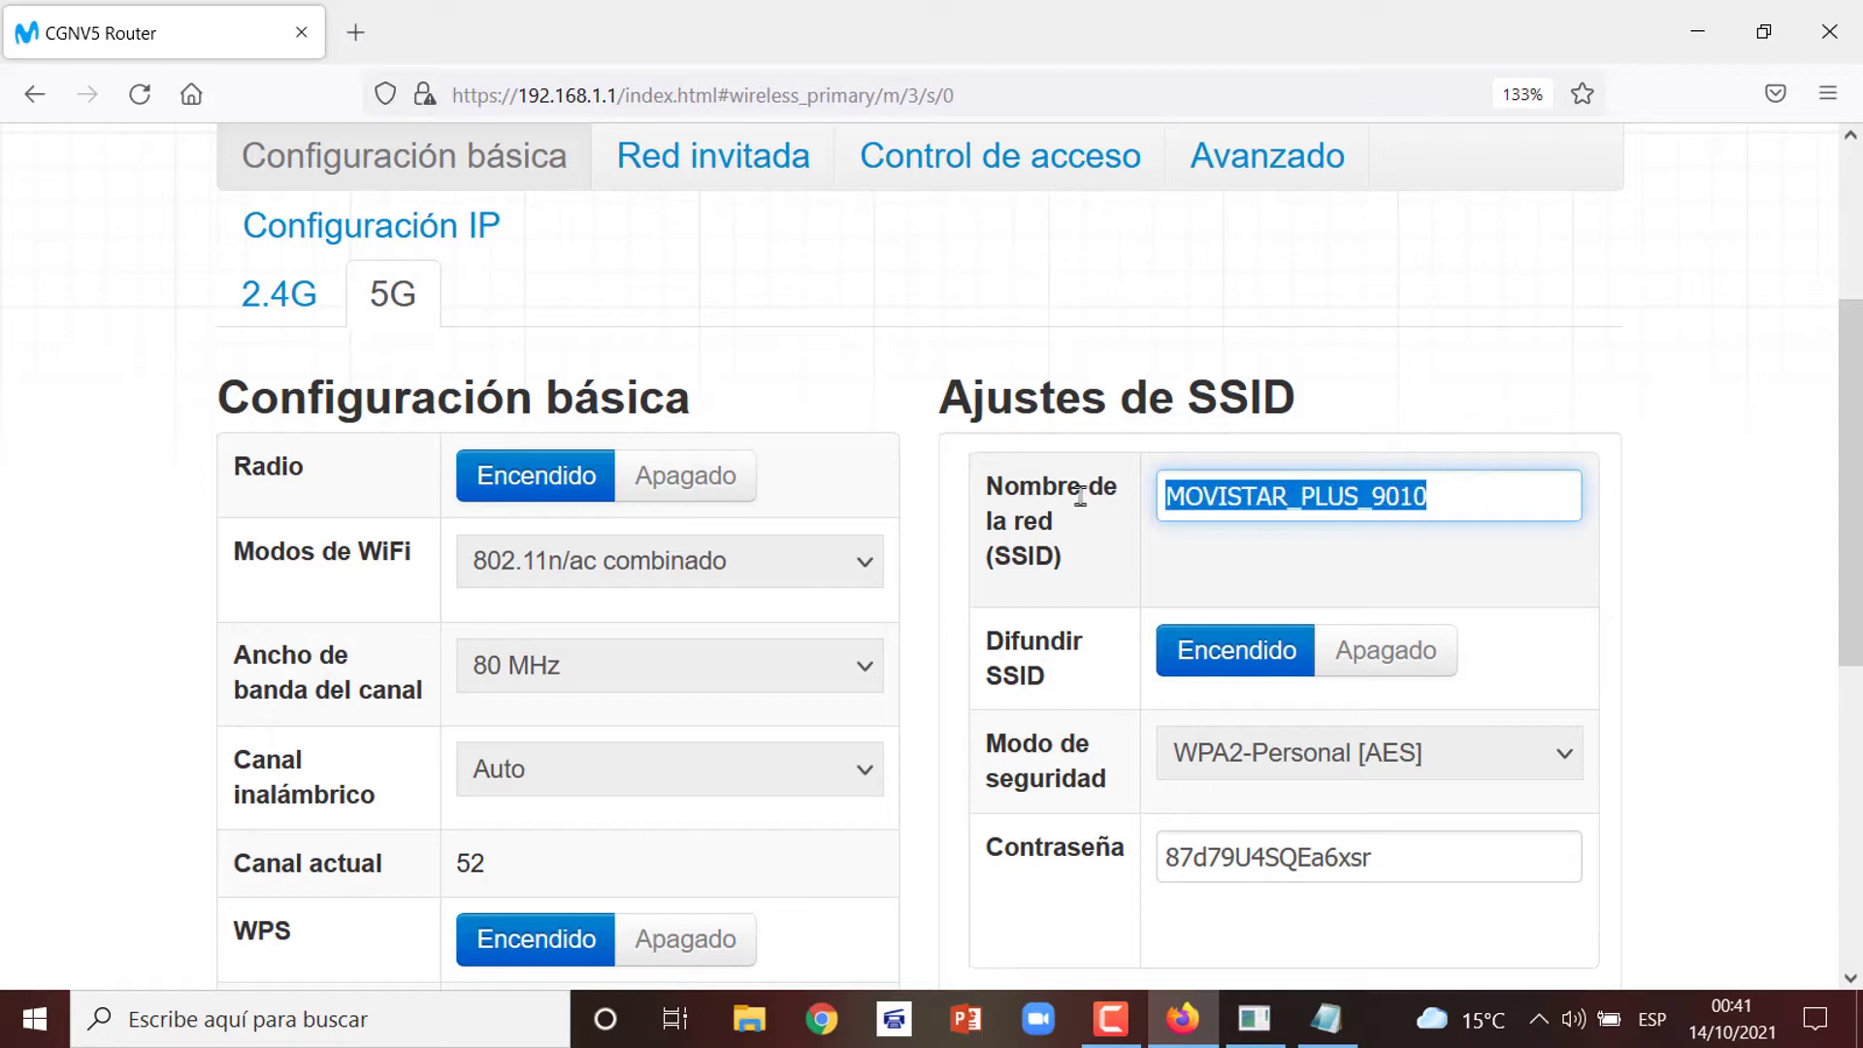
text(SALA)
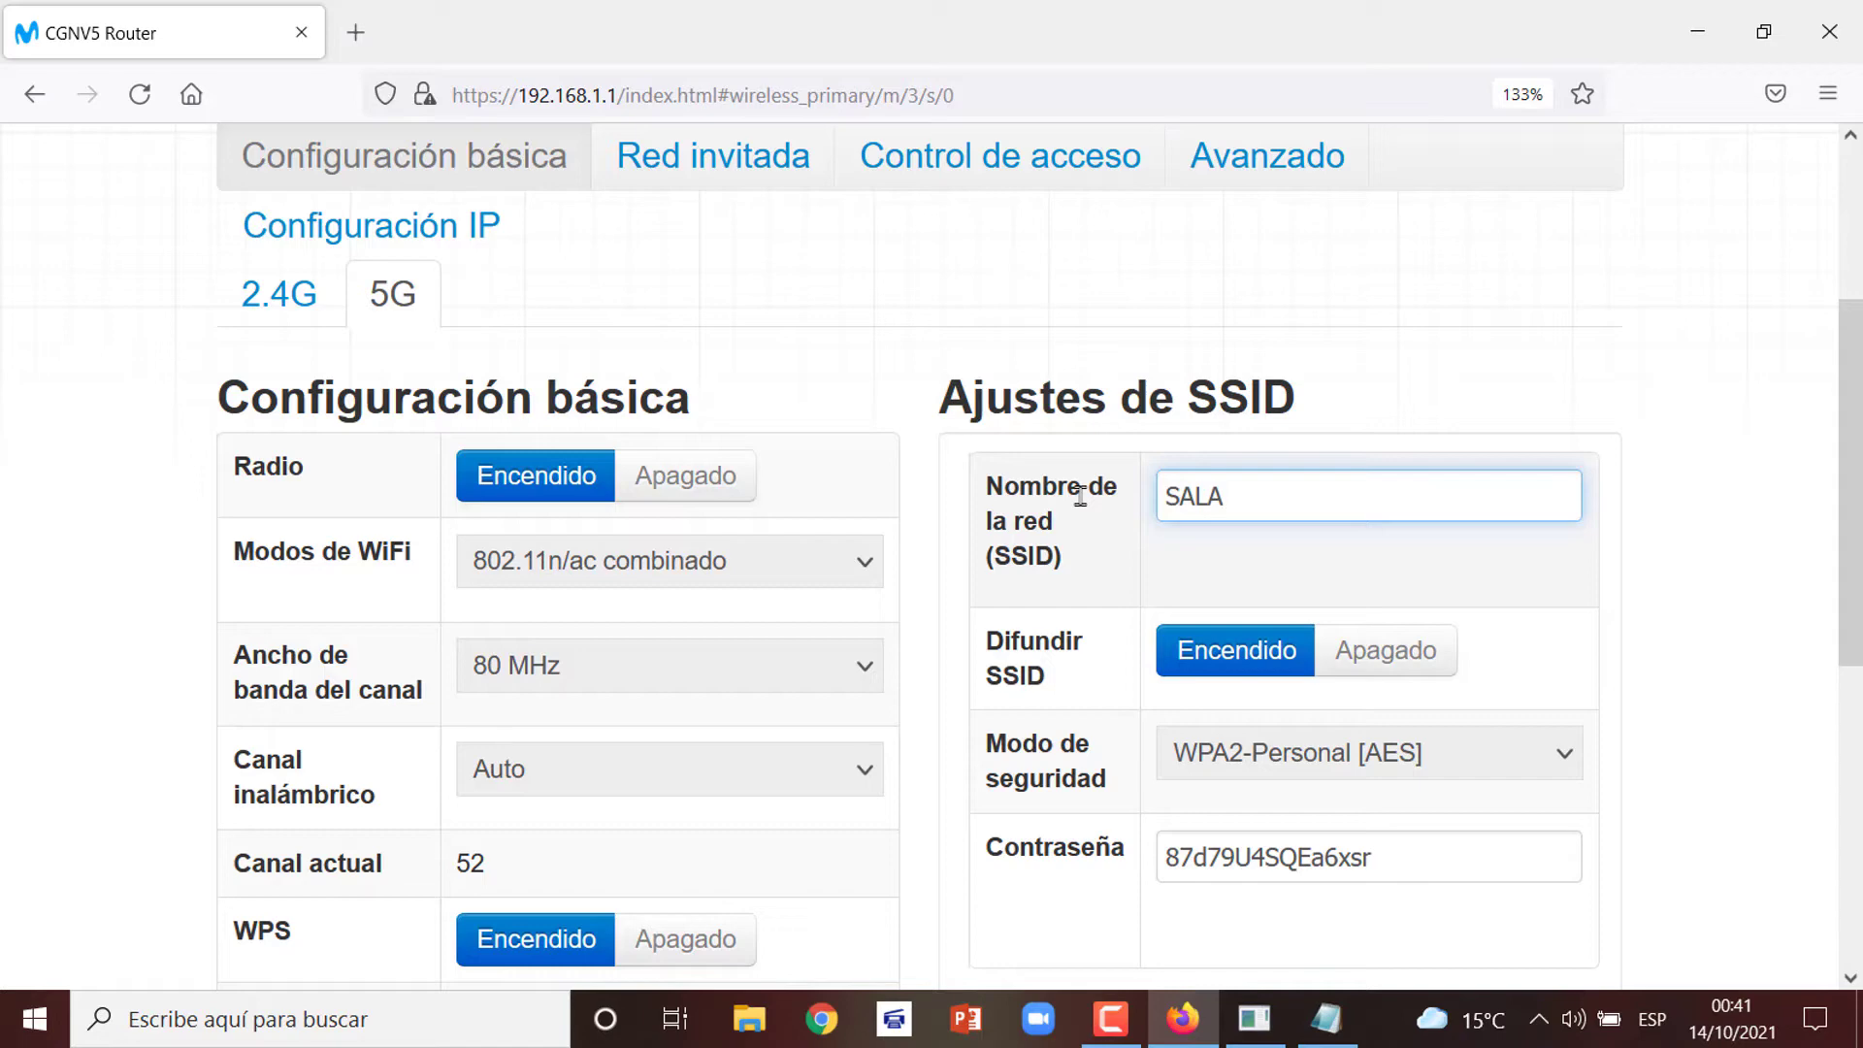
text(PLUS)
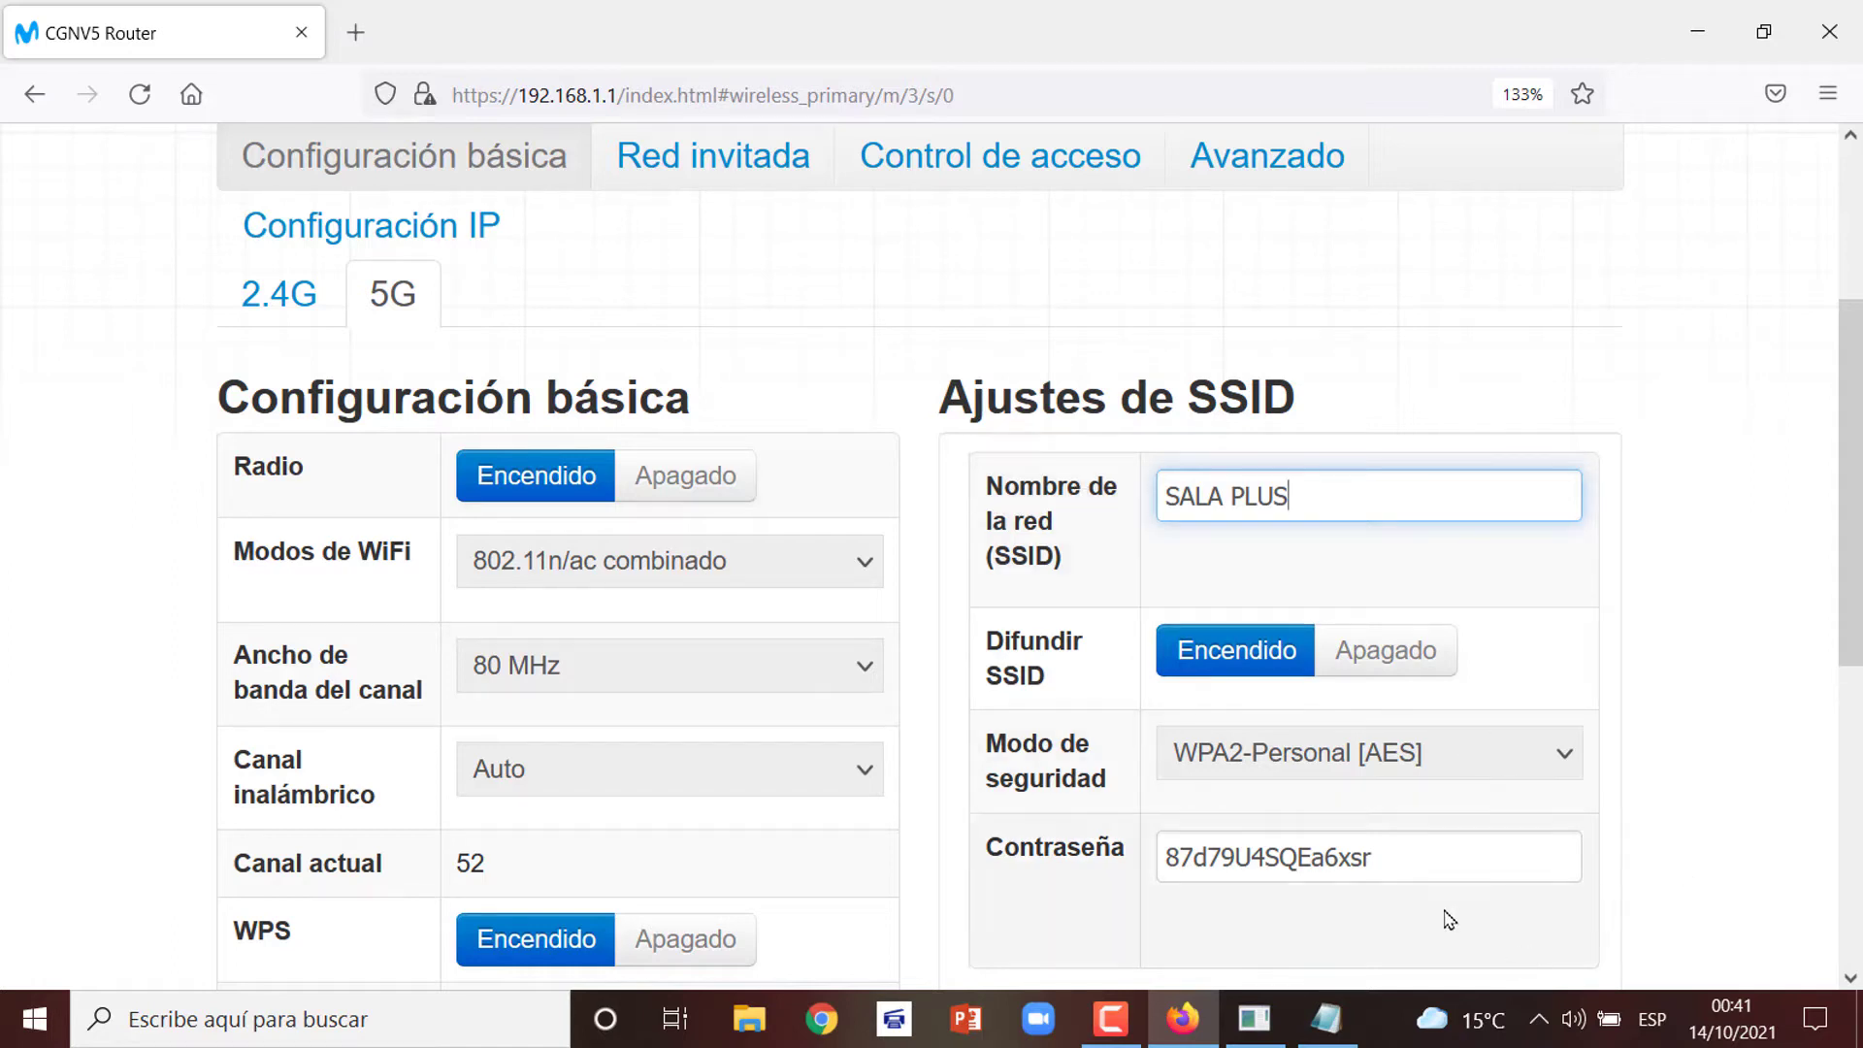
click(1423, 867)
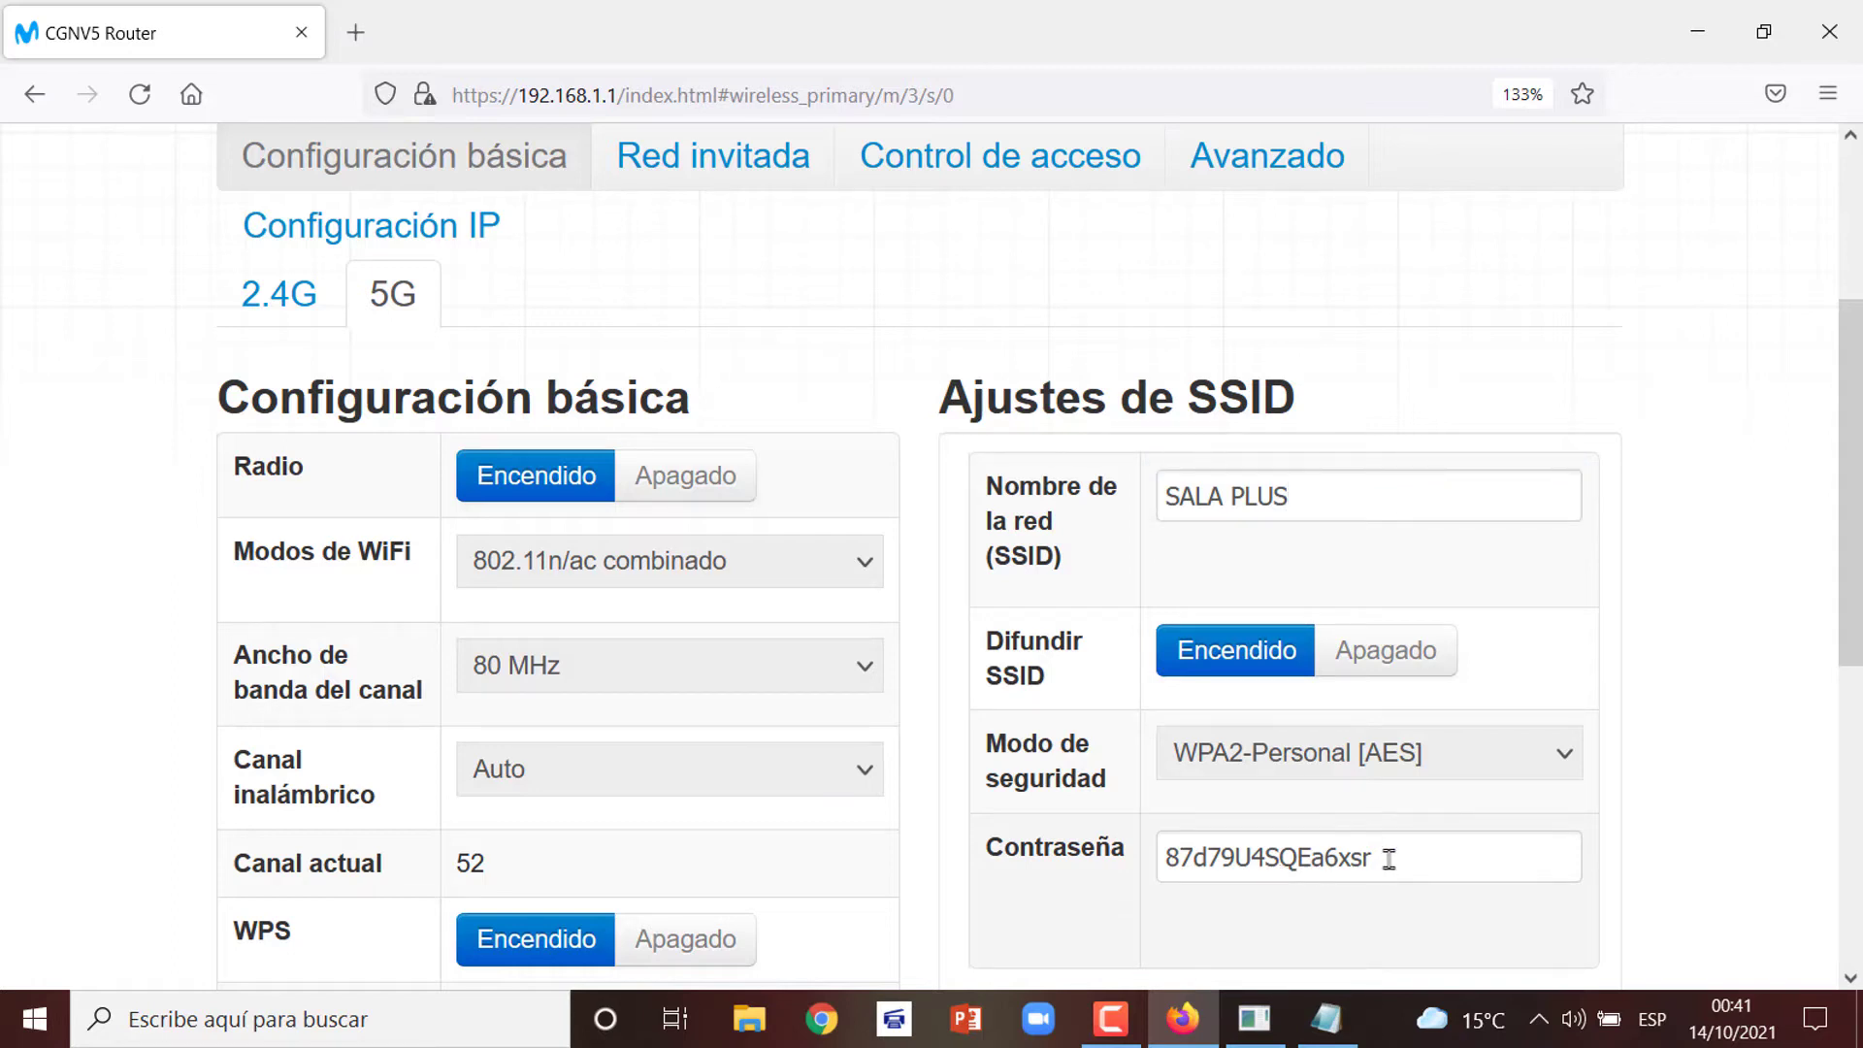
Overwrite the 5G Wi-Fi password with the same new password used for 2.4G
drag(1385, 860, 1139, 847)
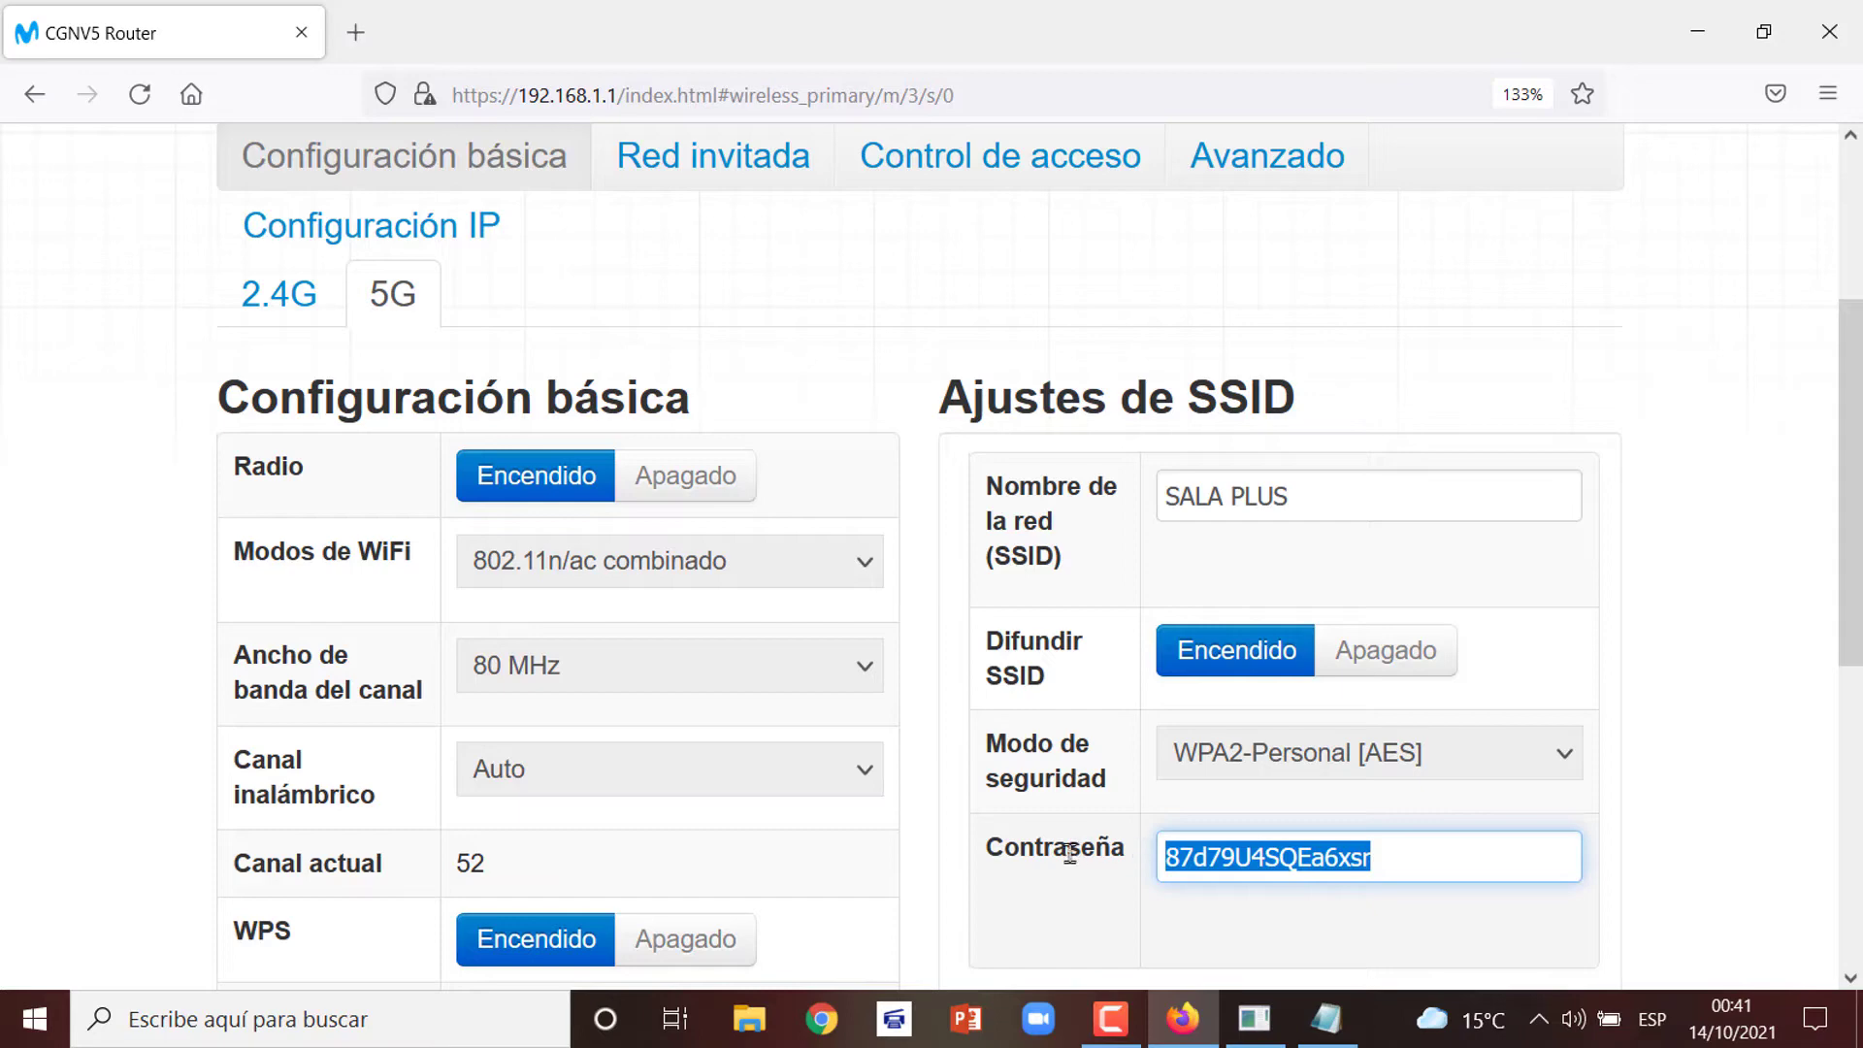
text(12)
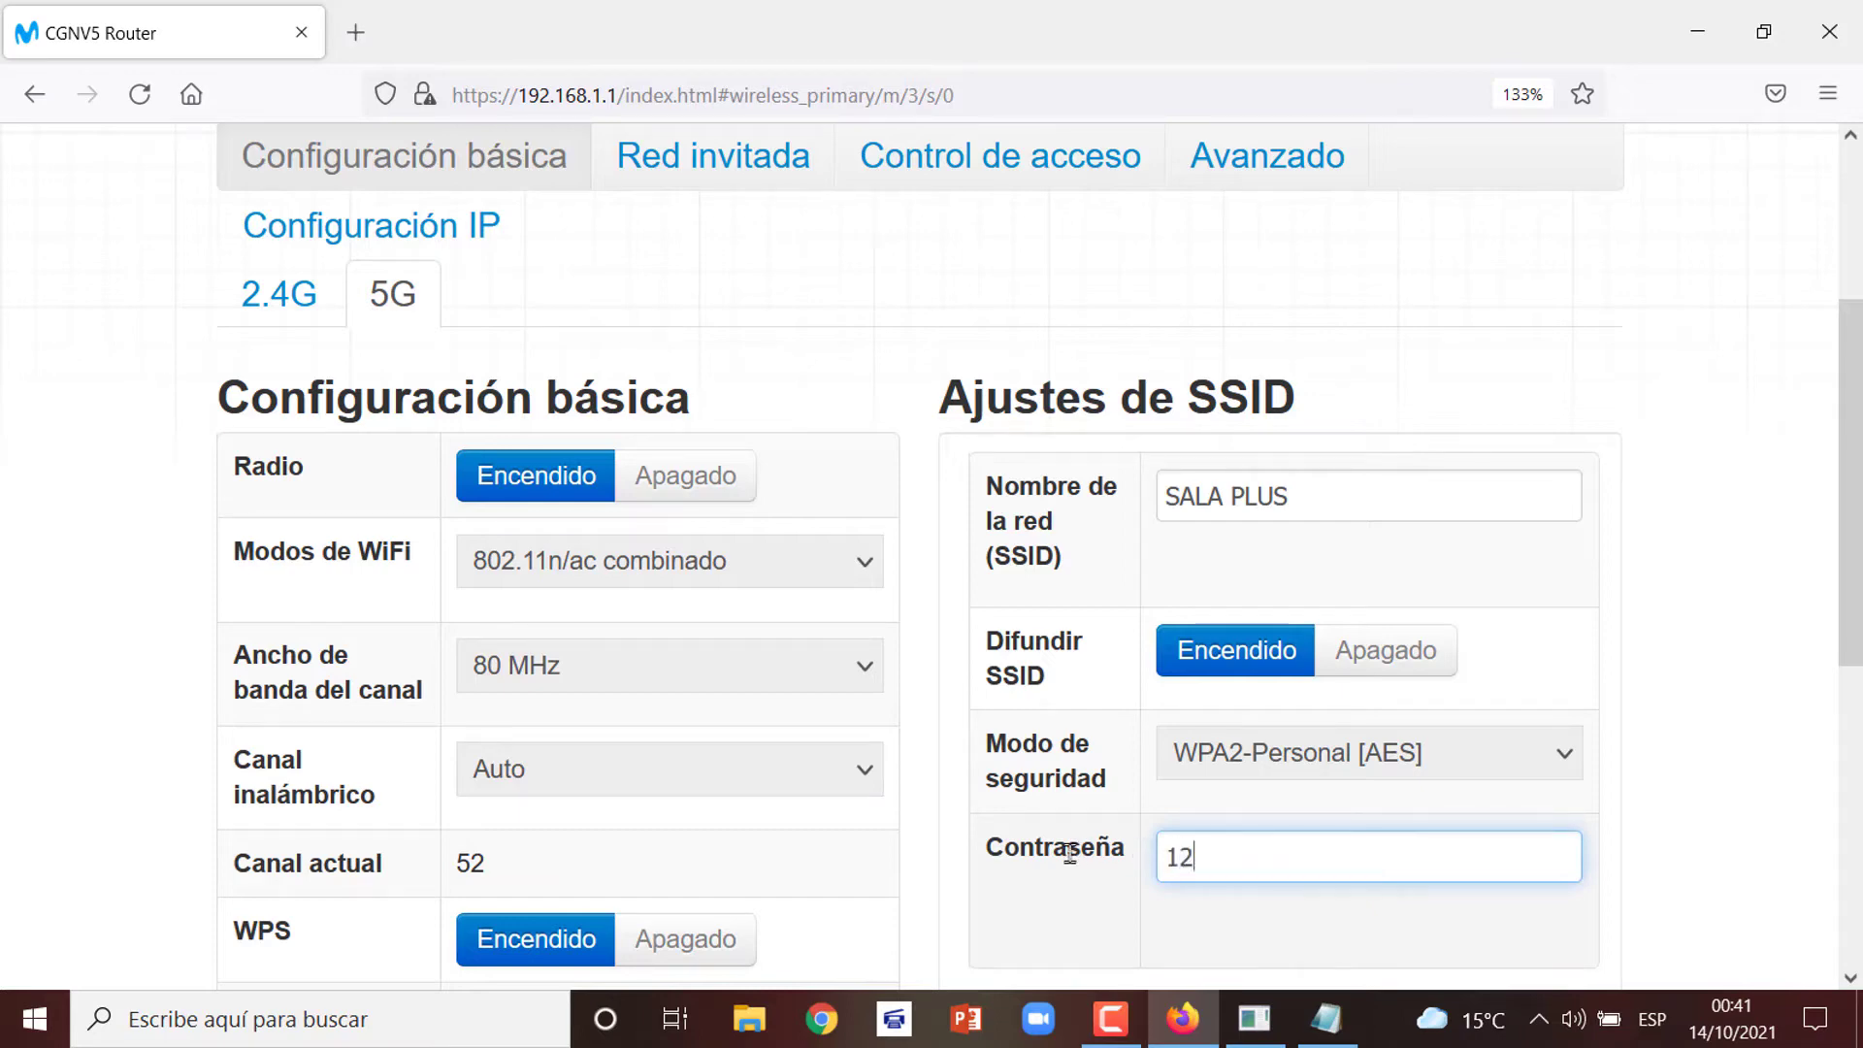
text(3456789)
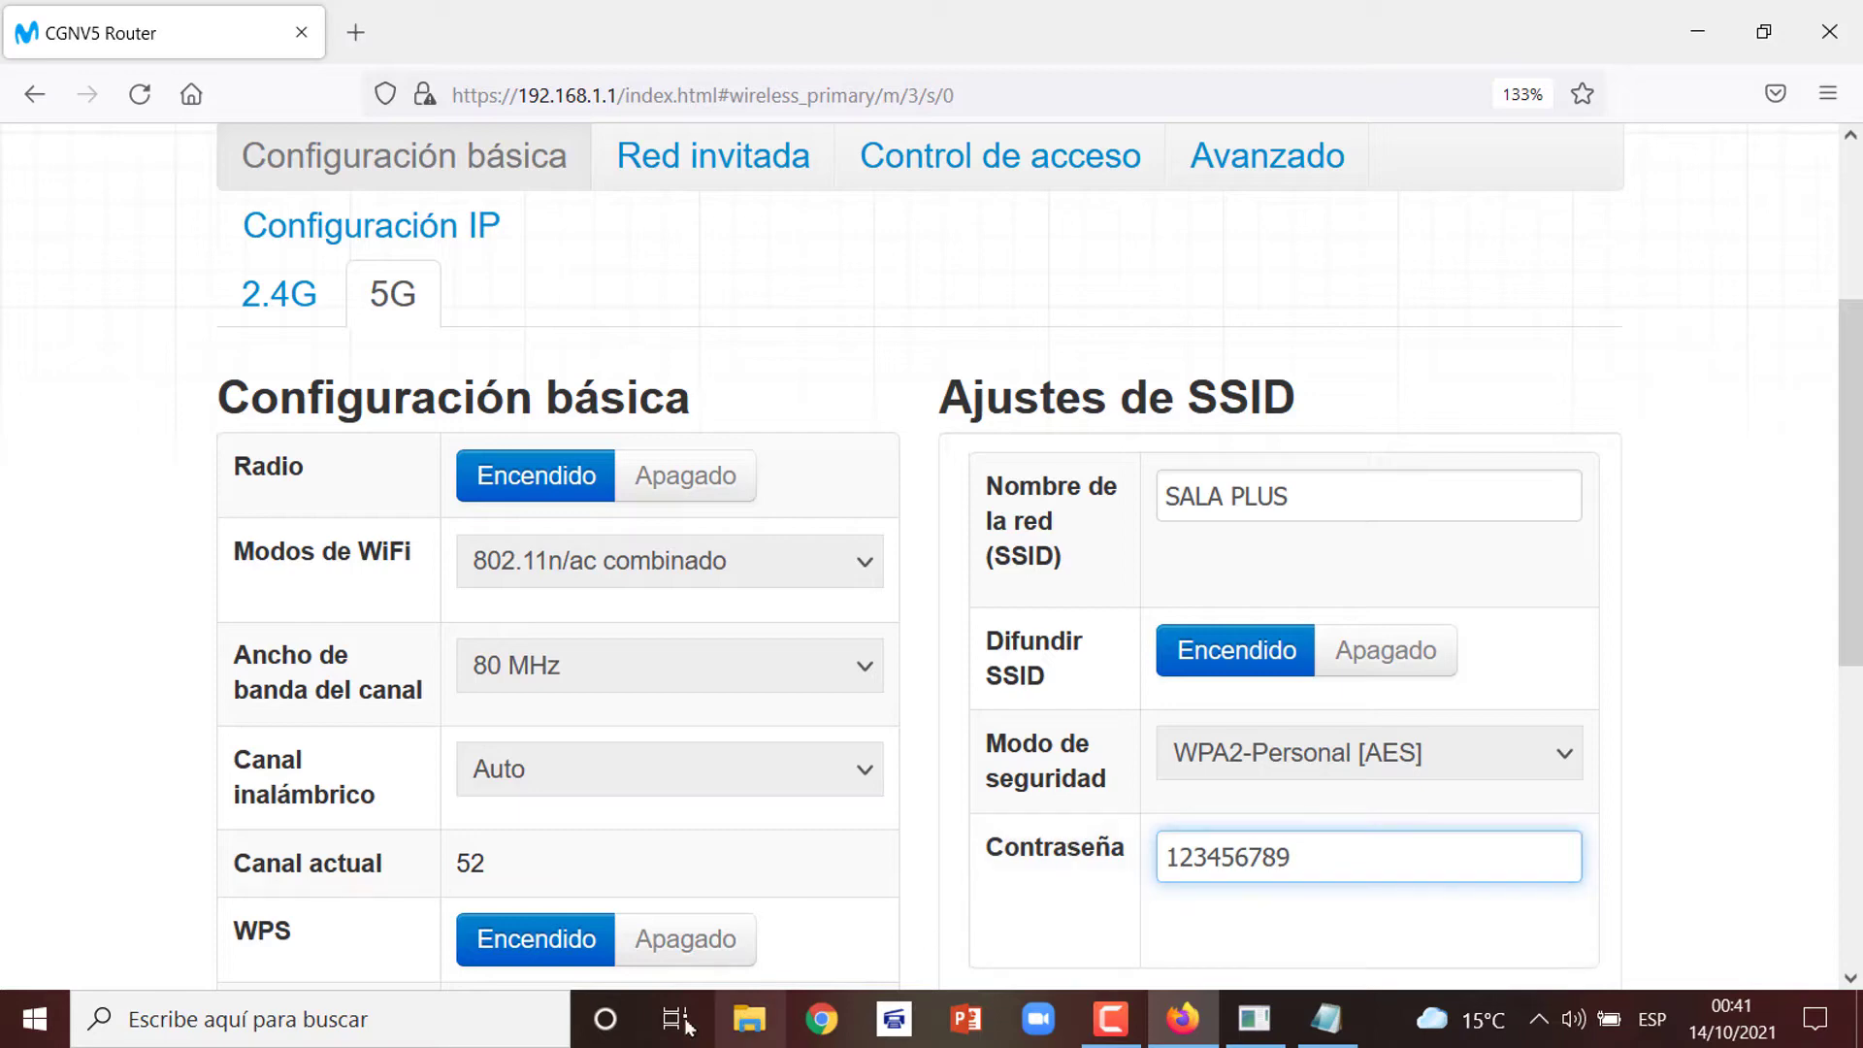
click(113, 910)
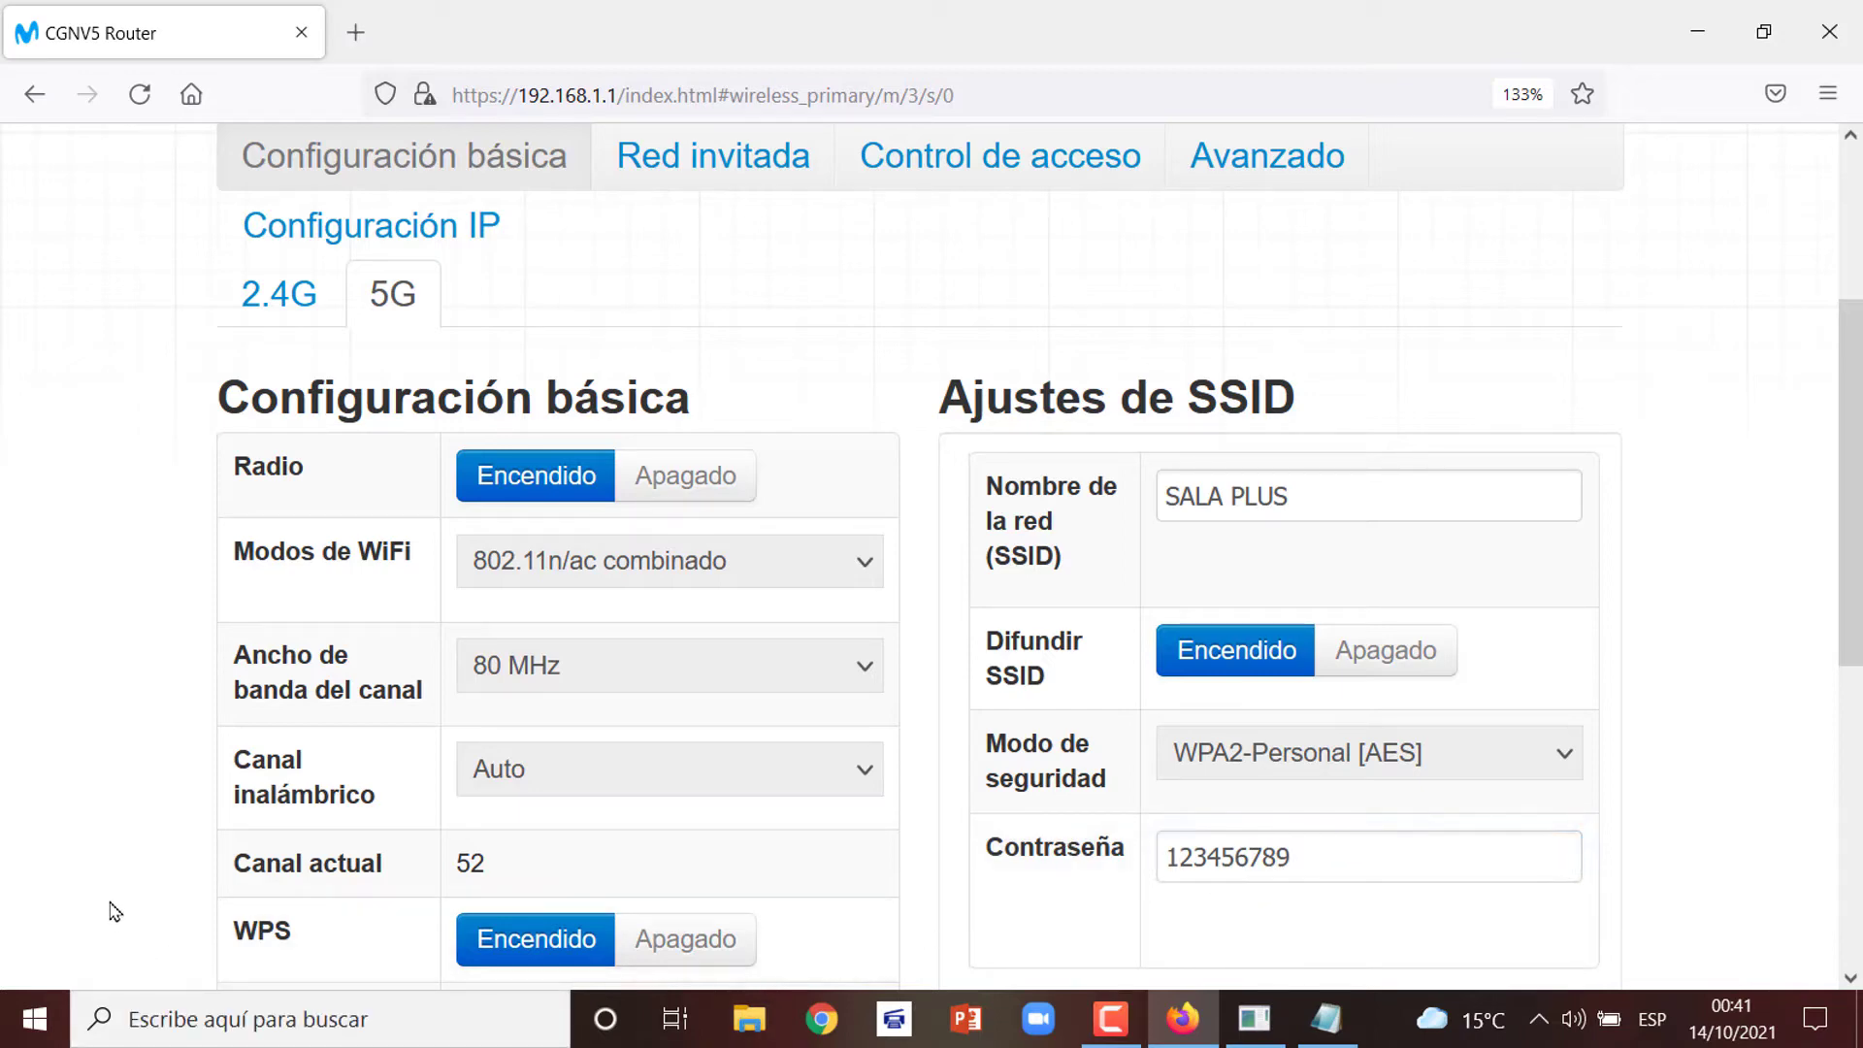
Save the 5G settings as SALA PLUS with the new password, then check the 2.4G network still reads SALA
scroll(112, 910, down, 5)
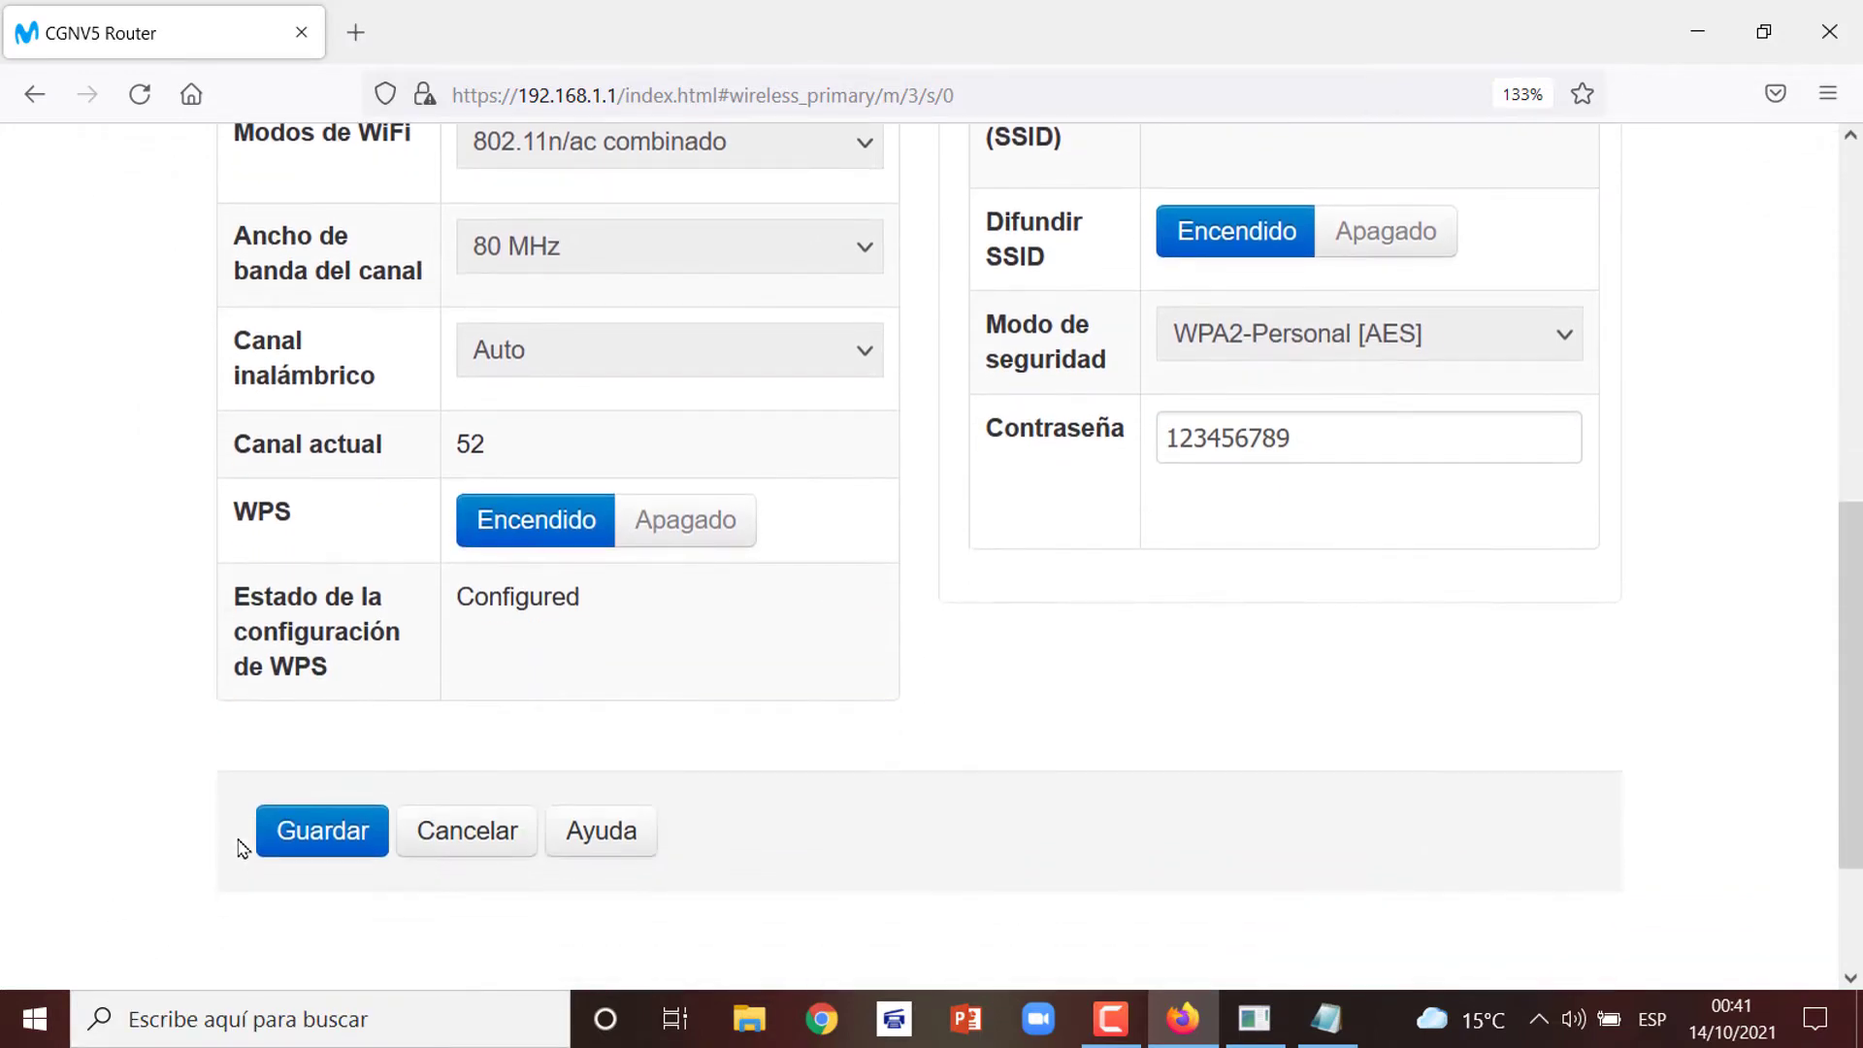
click(312, 832)
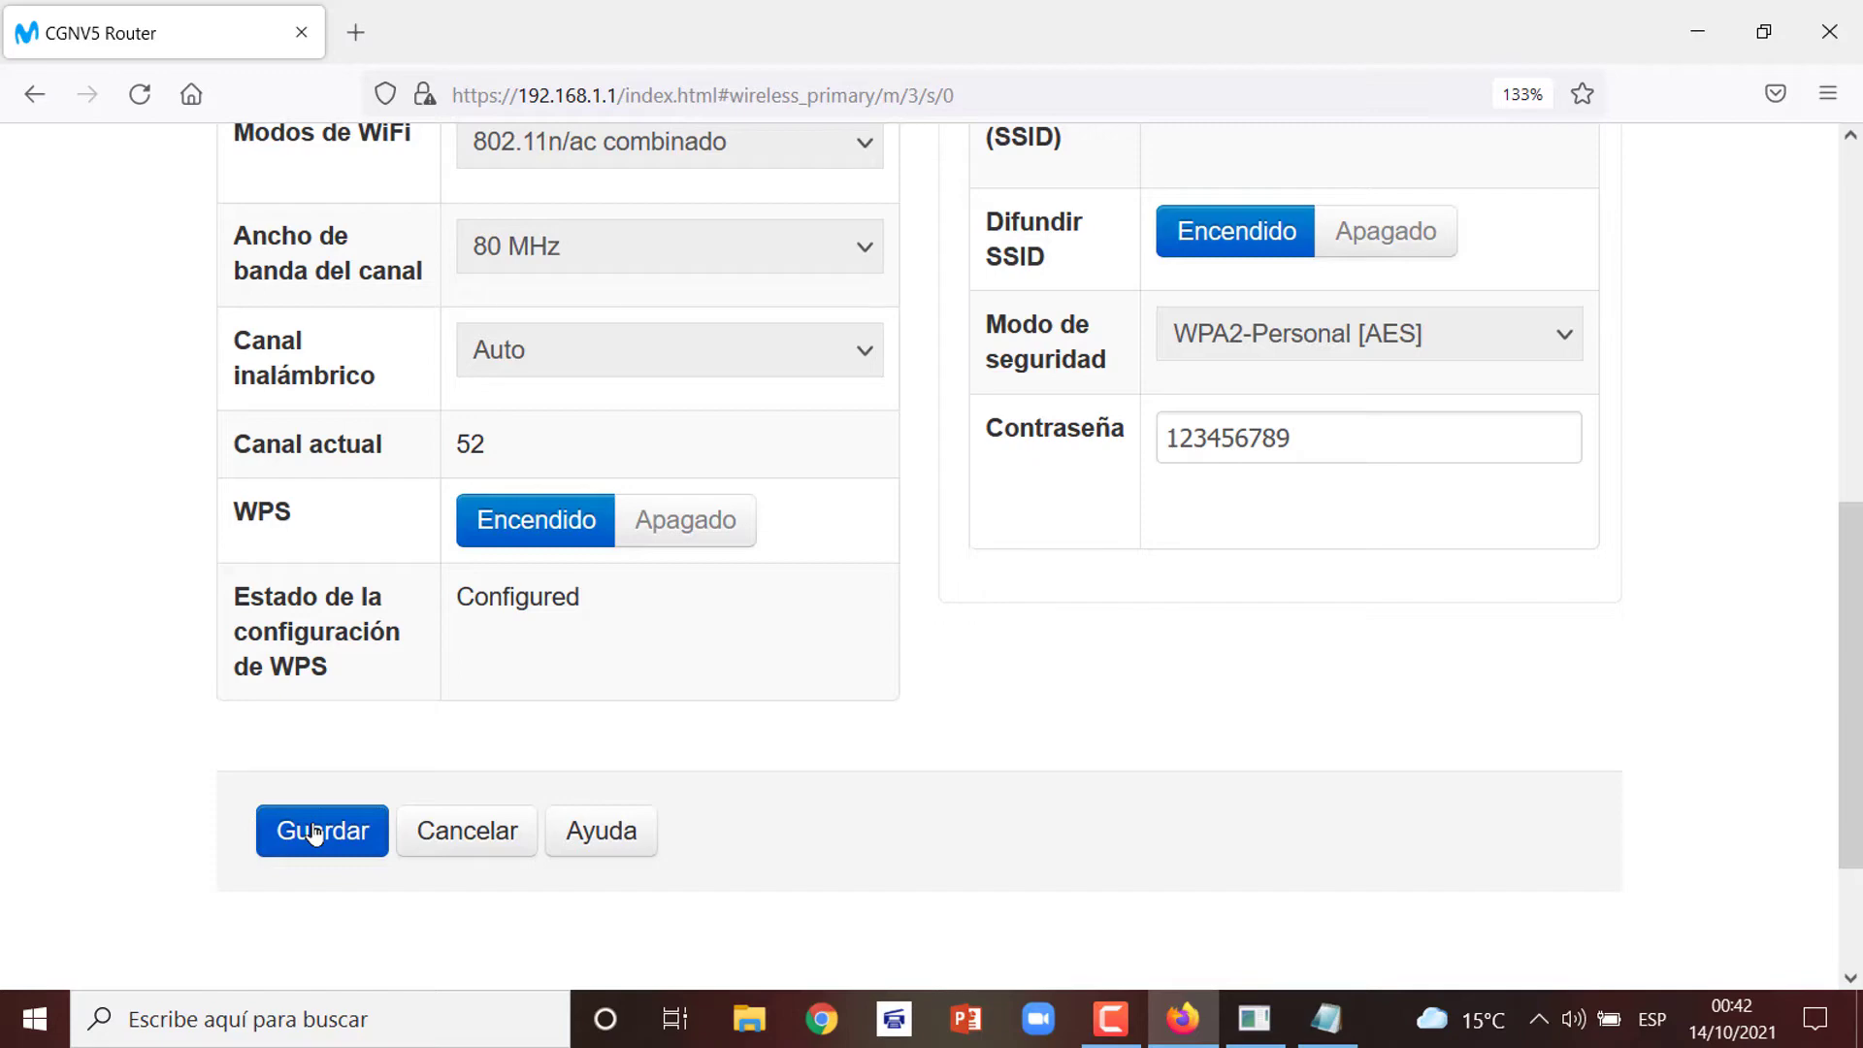
scroll(312, 833, up, 5)
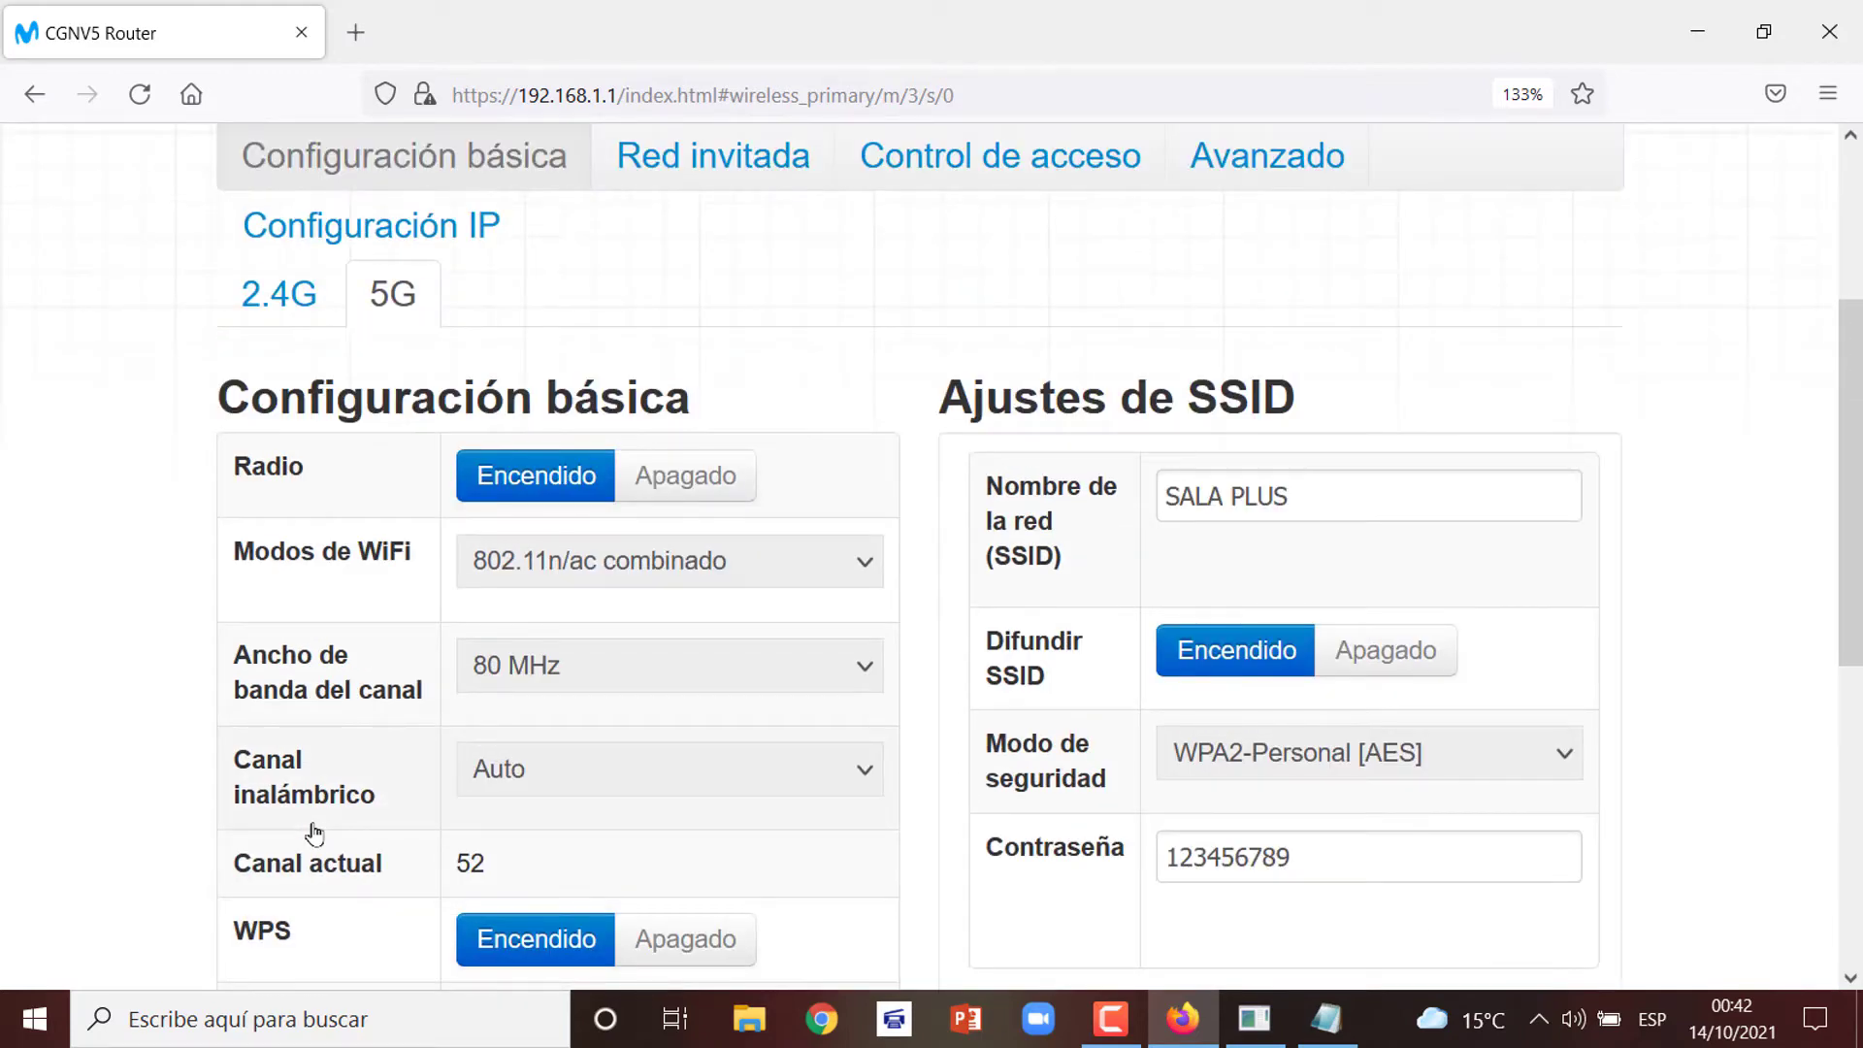
click(277, 298)
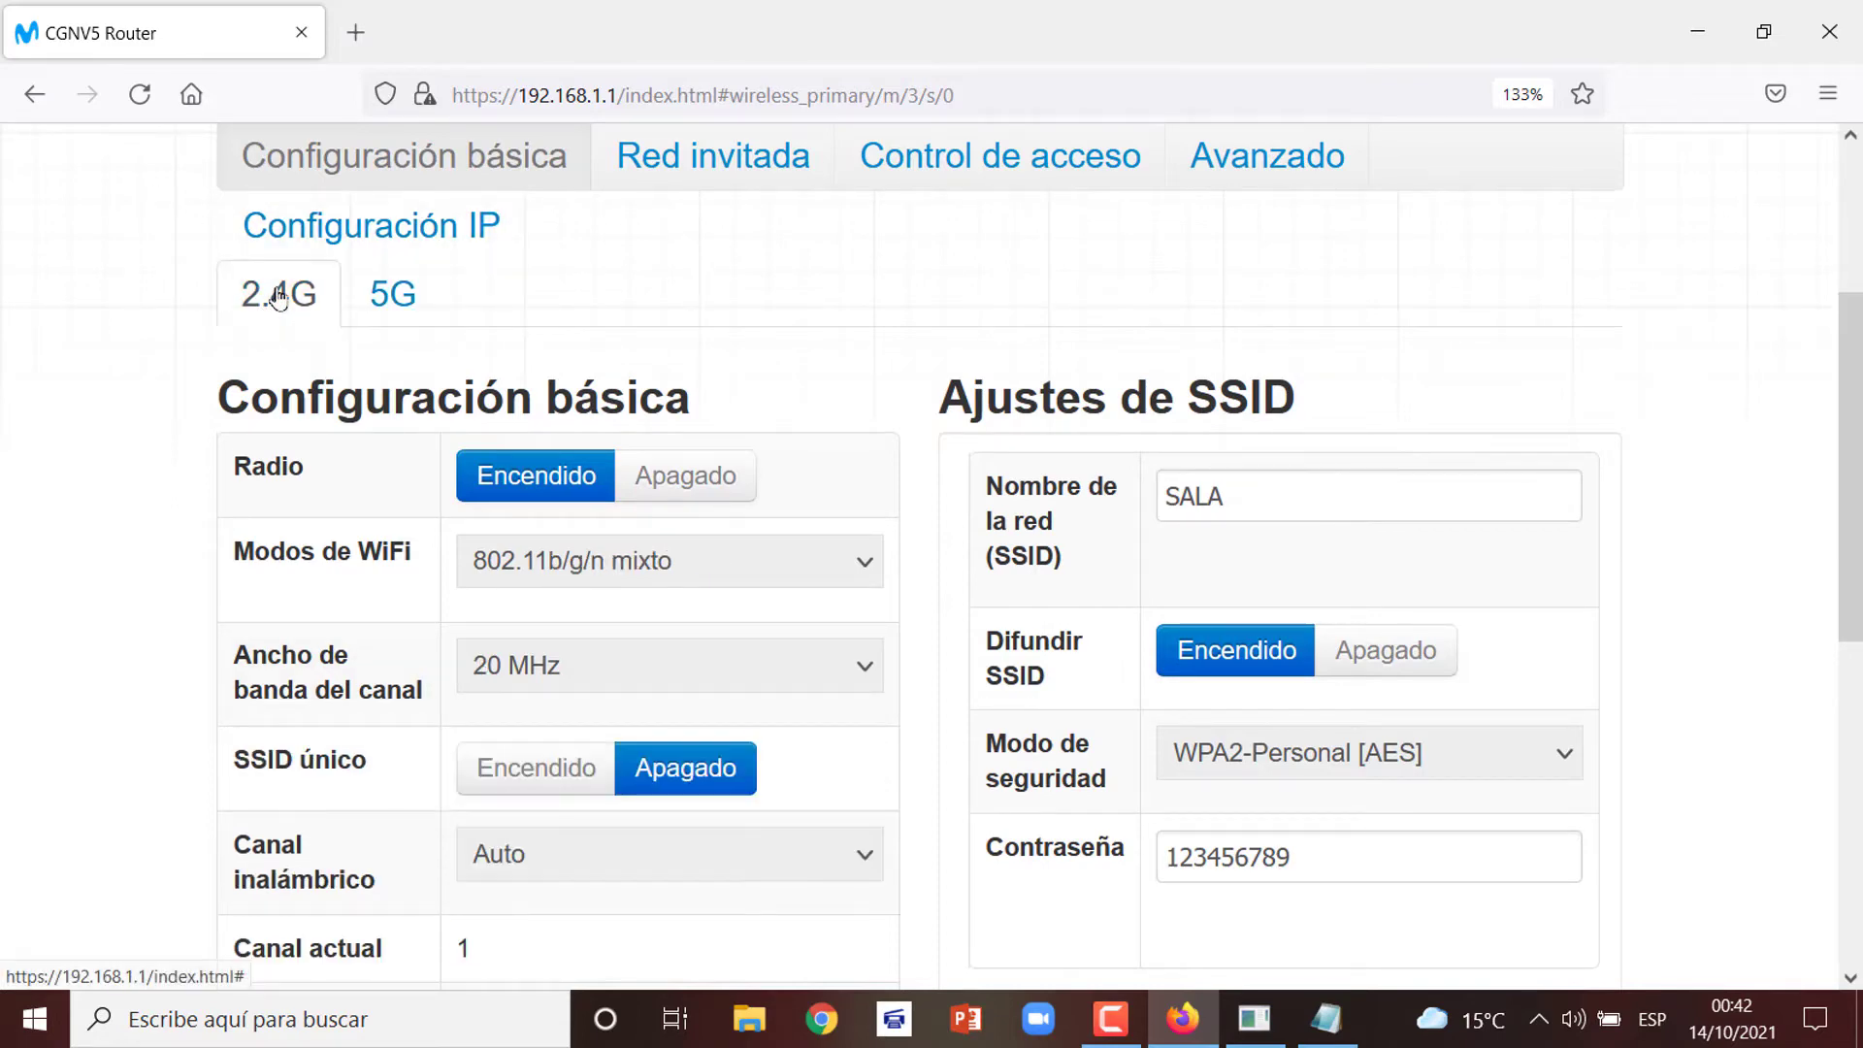
click(396, 294)
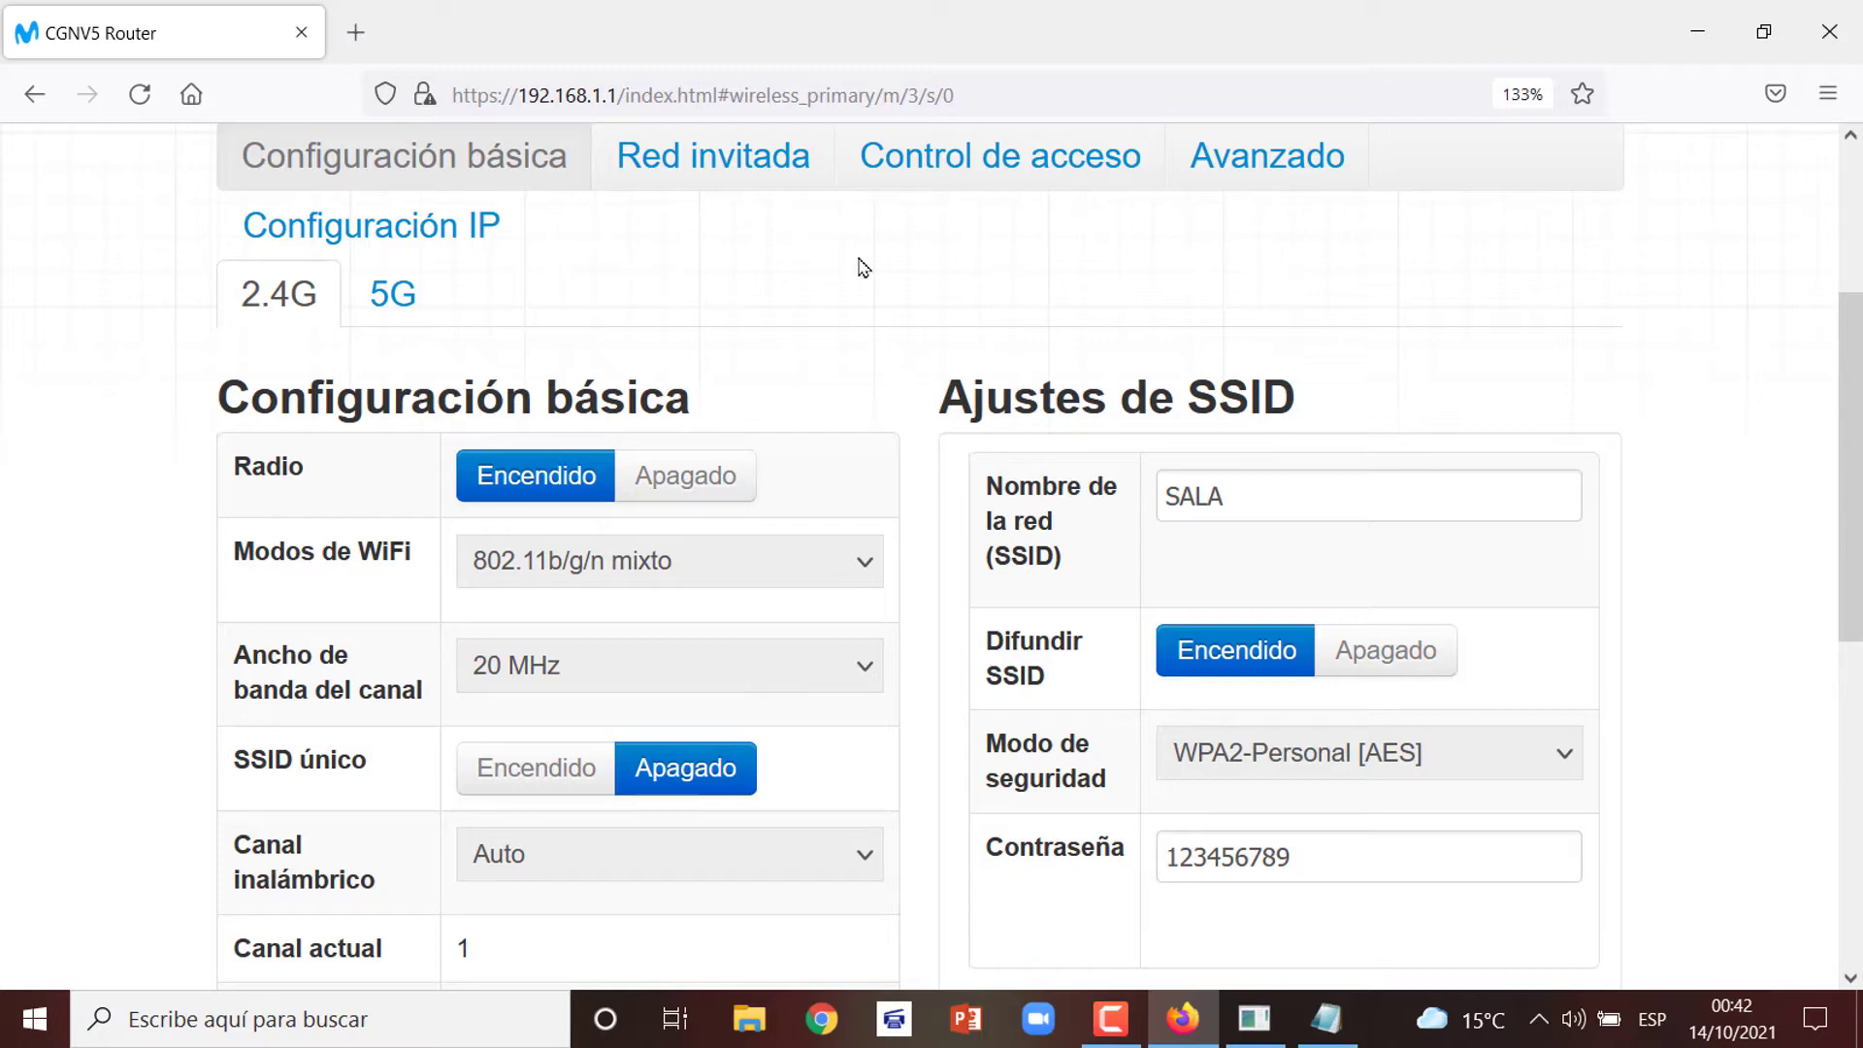
scroll(864, 267, up, 3)
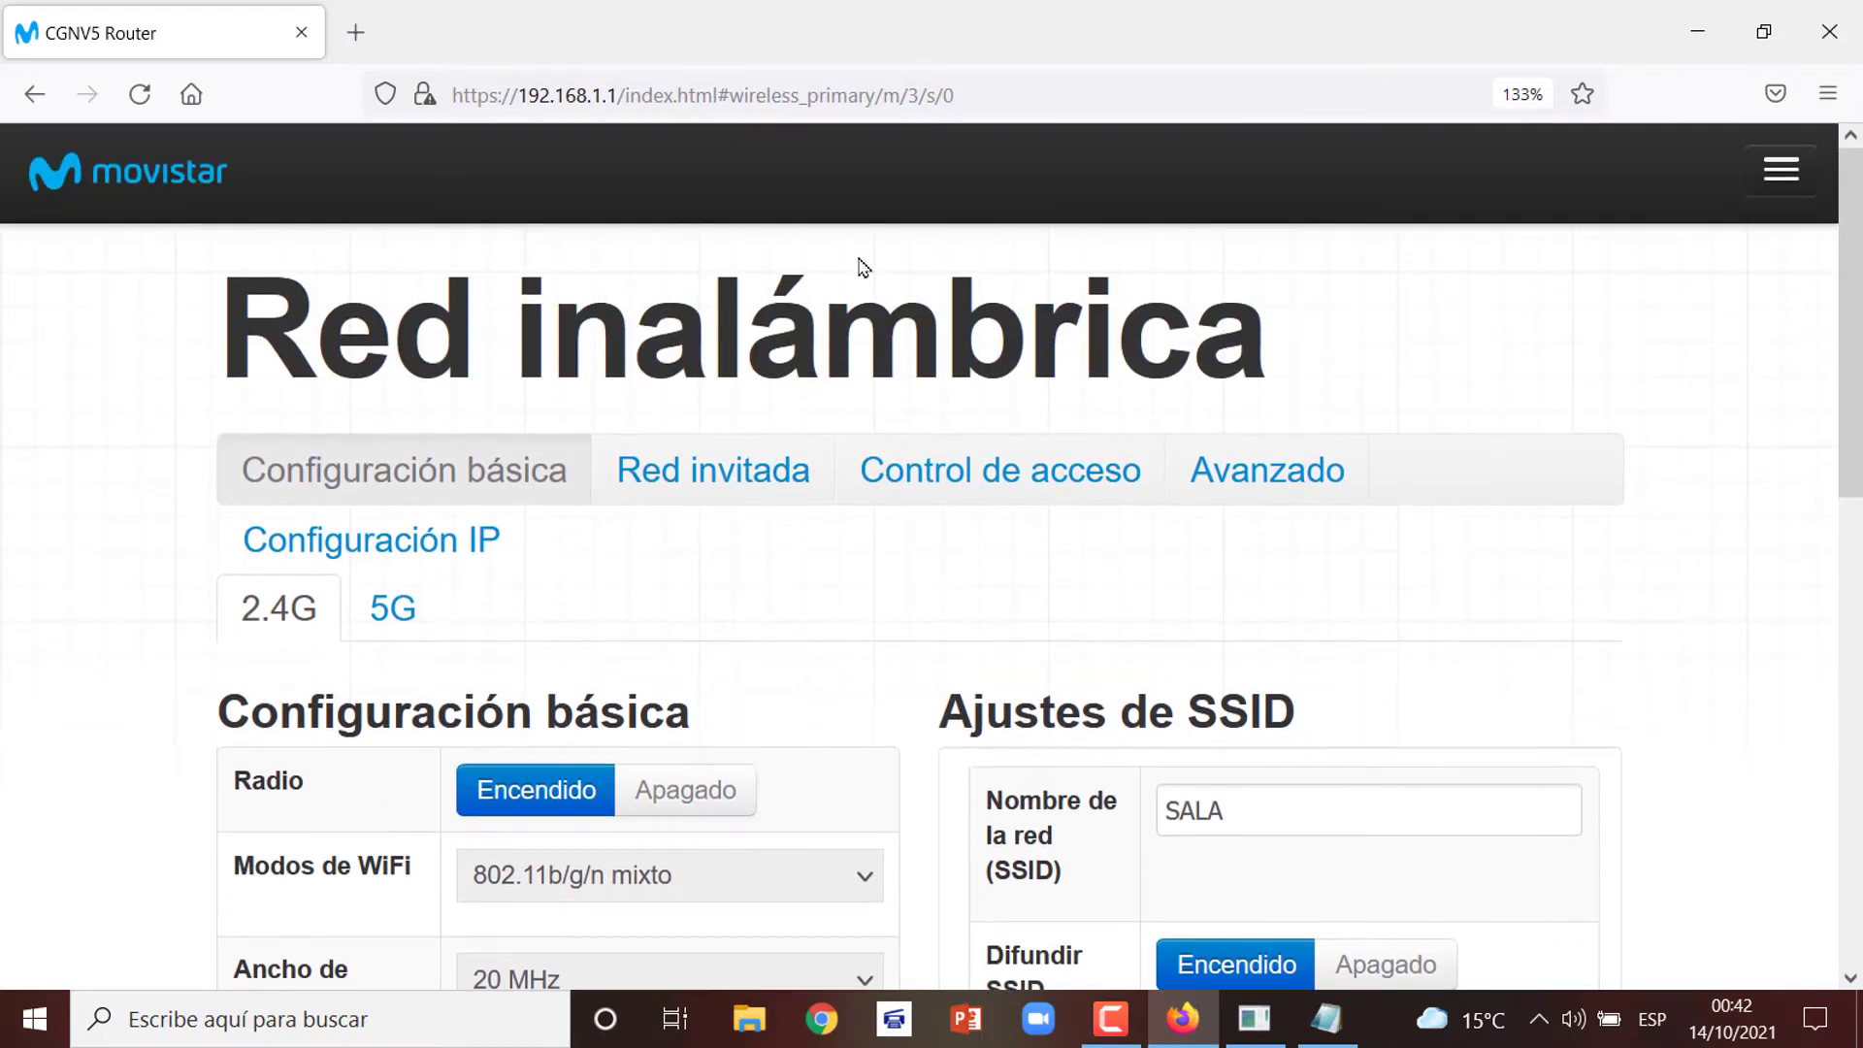
Go to the Básico LAN settings showing IP 192.168.1.1, mask 255.255.255.0 and DHCP enabled
click(1779, 174)
click(1779, 175)
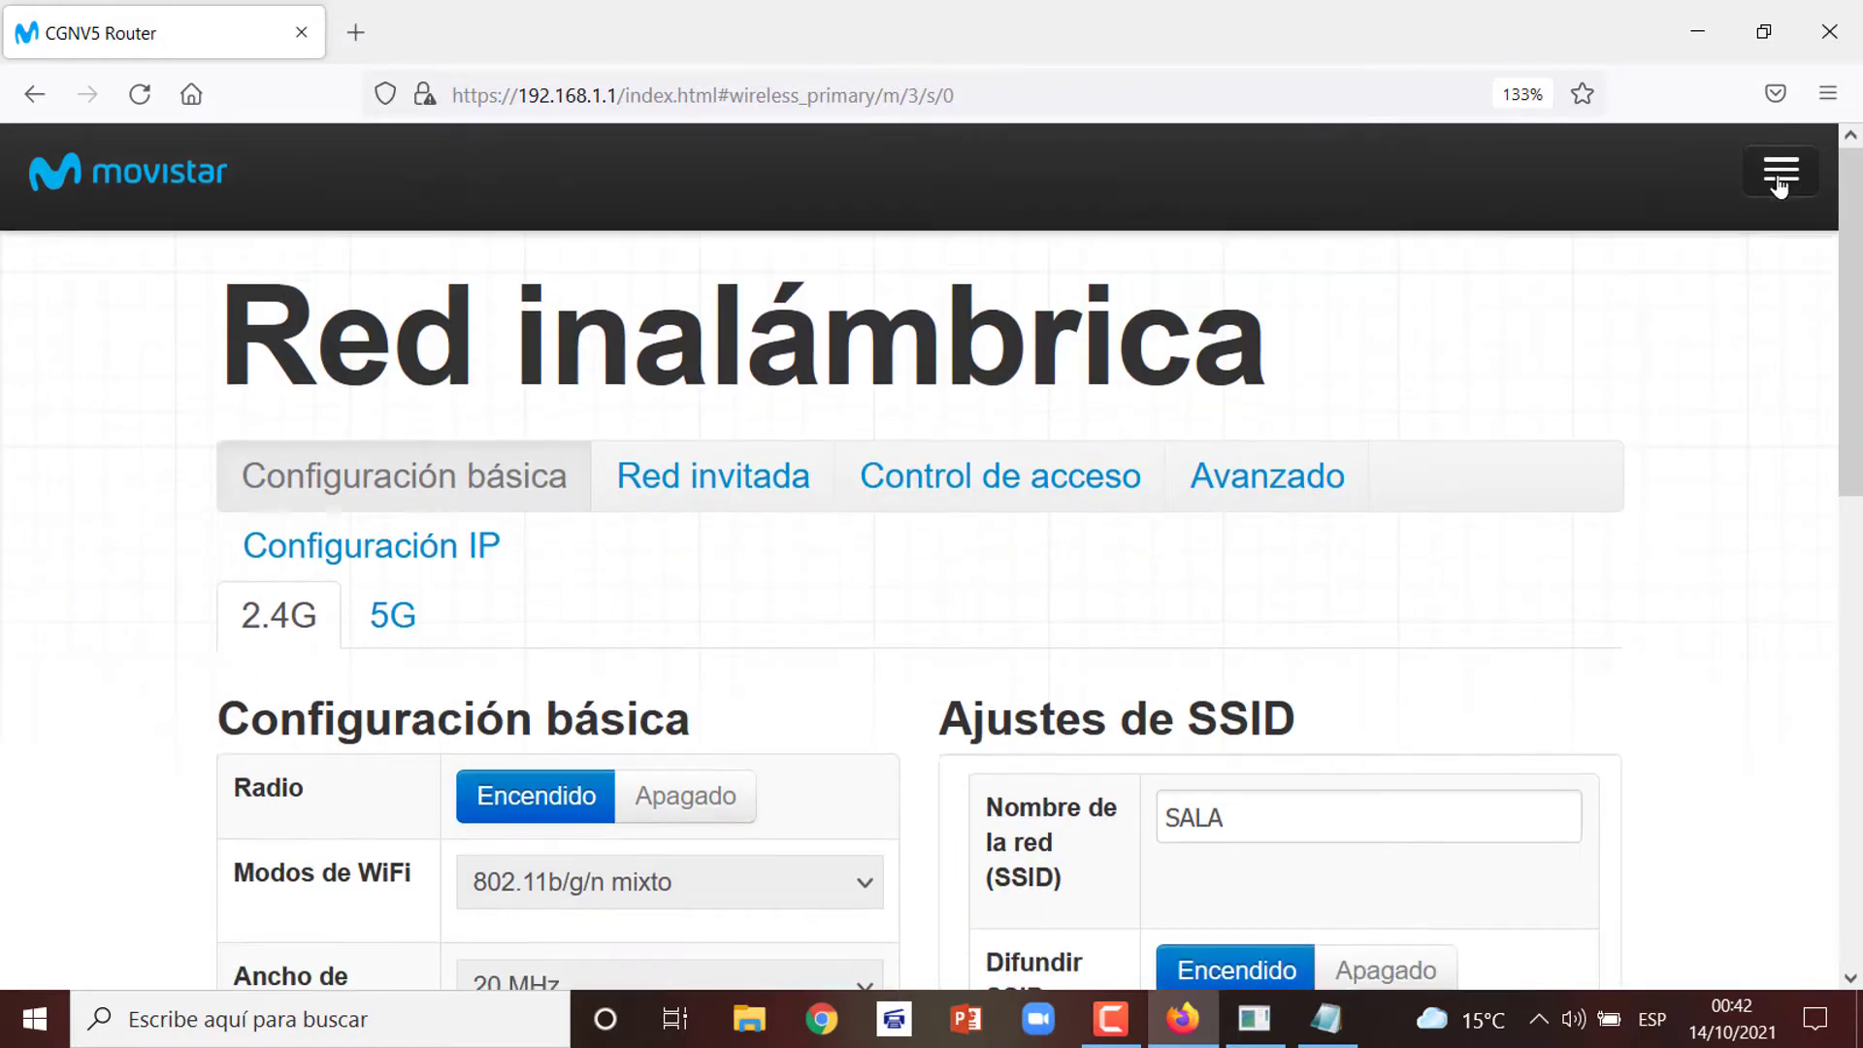
click(1779, 174)
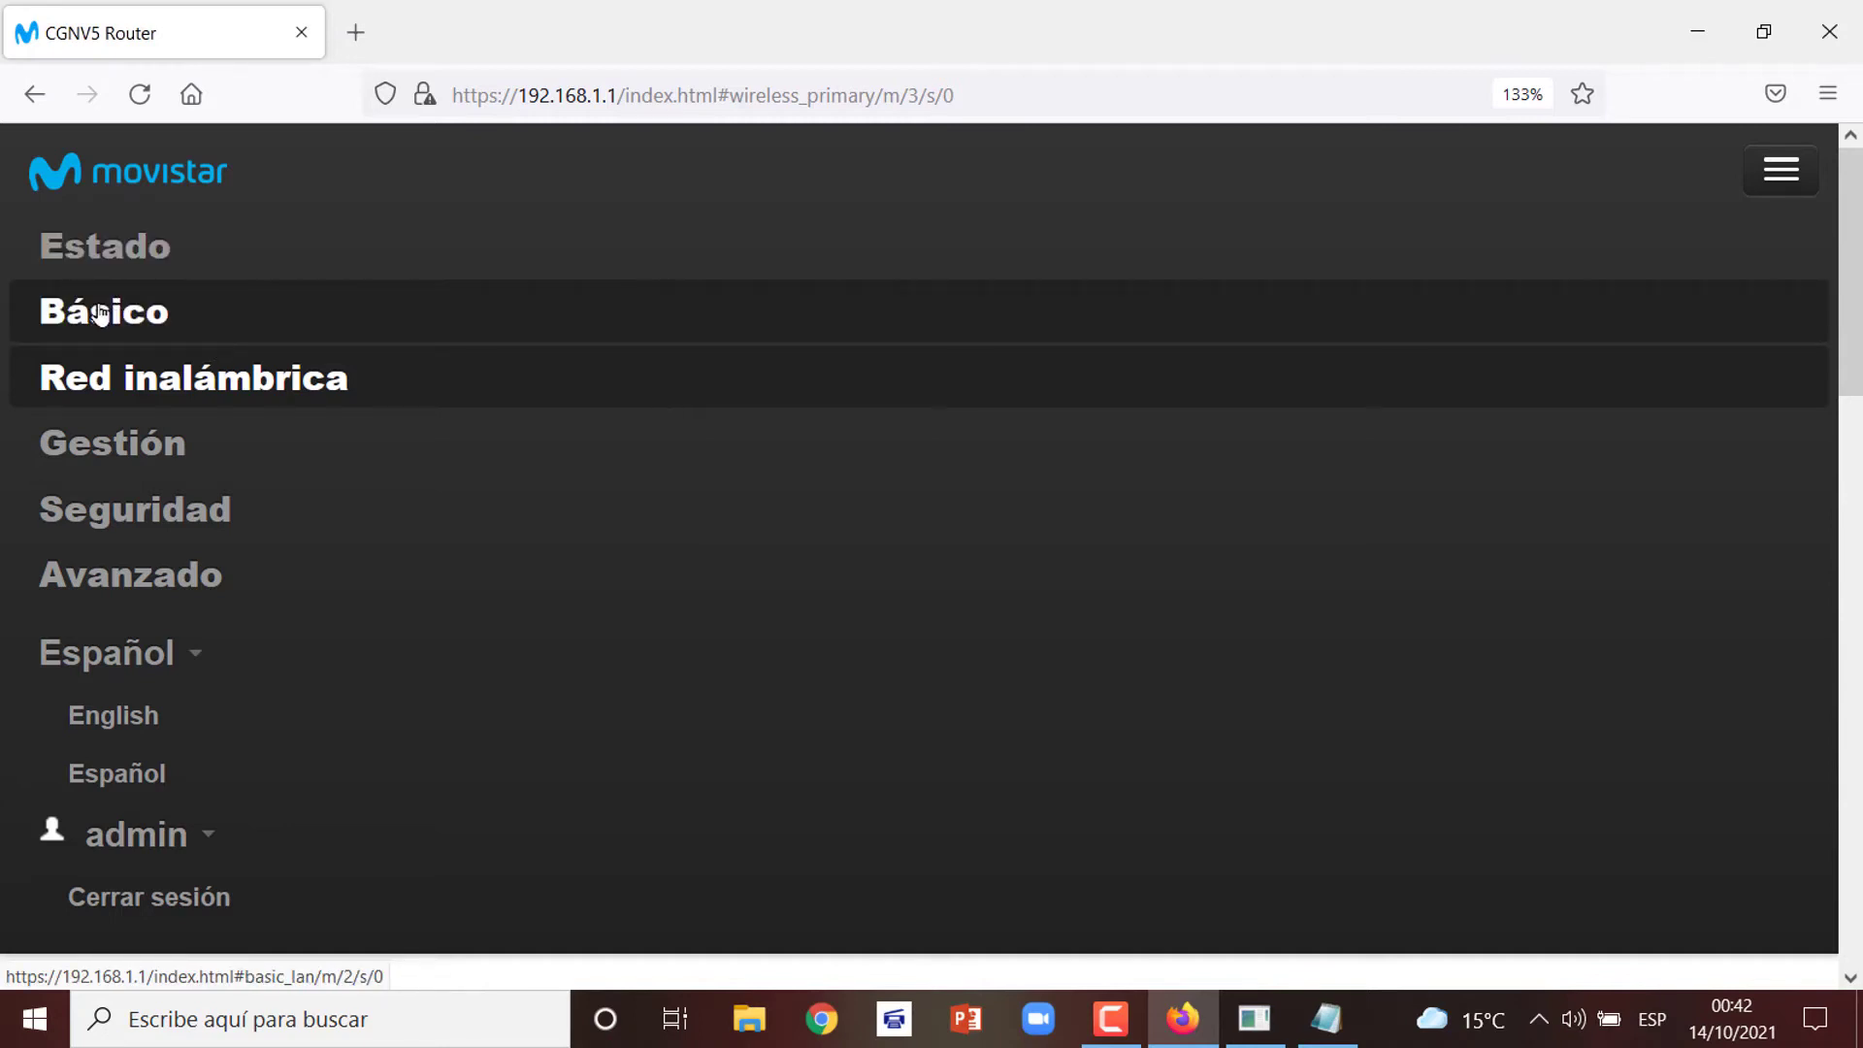
click(100, 312)
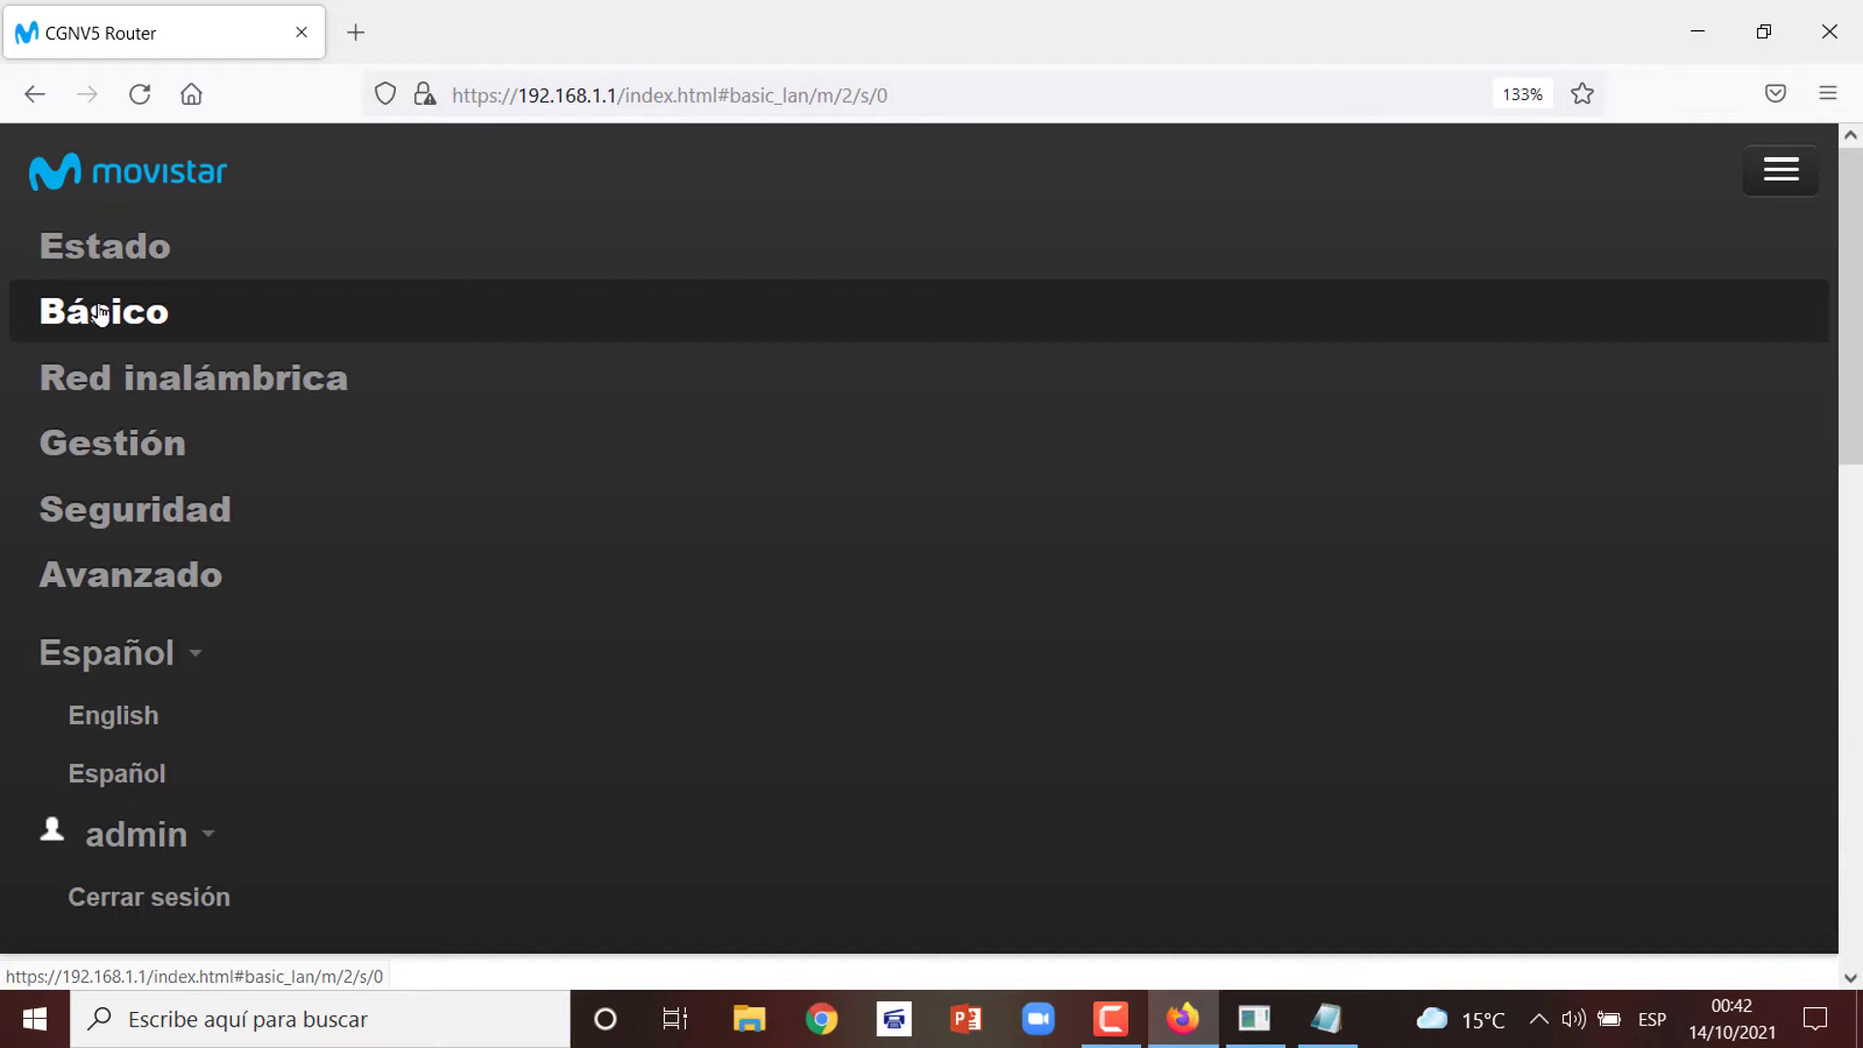
click(140, 95)
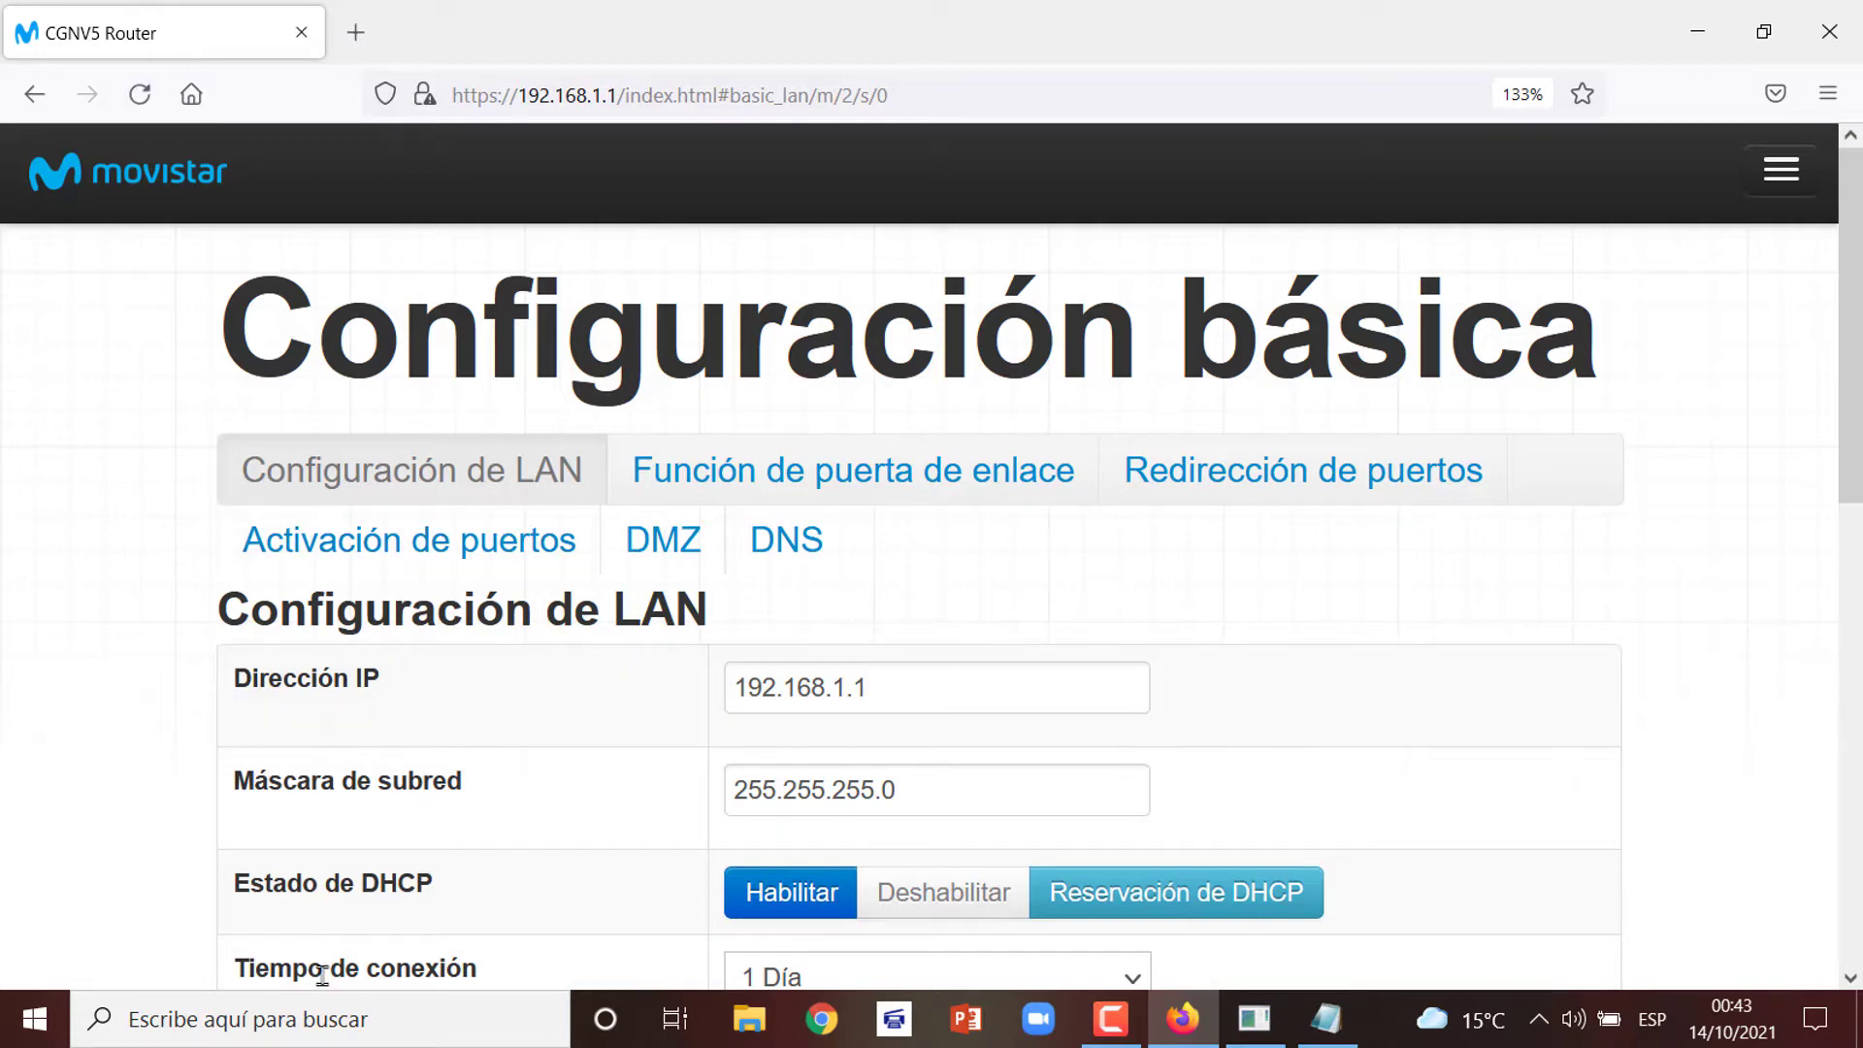
click(914, 687)
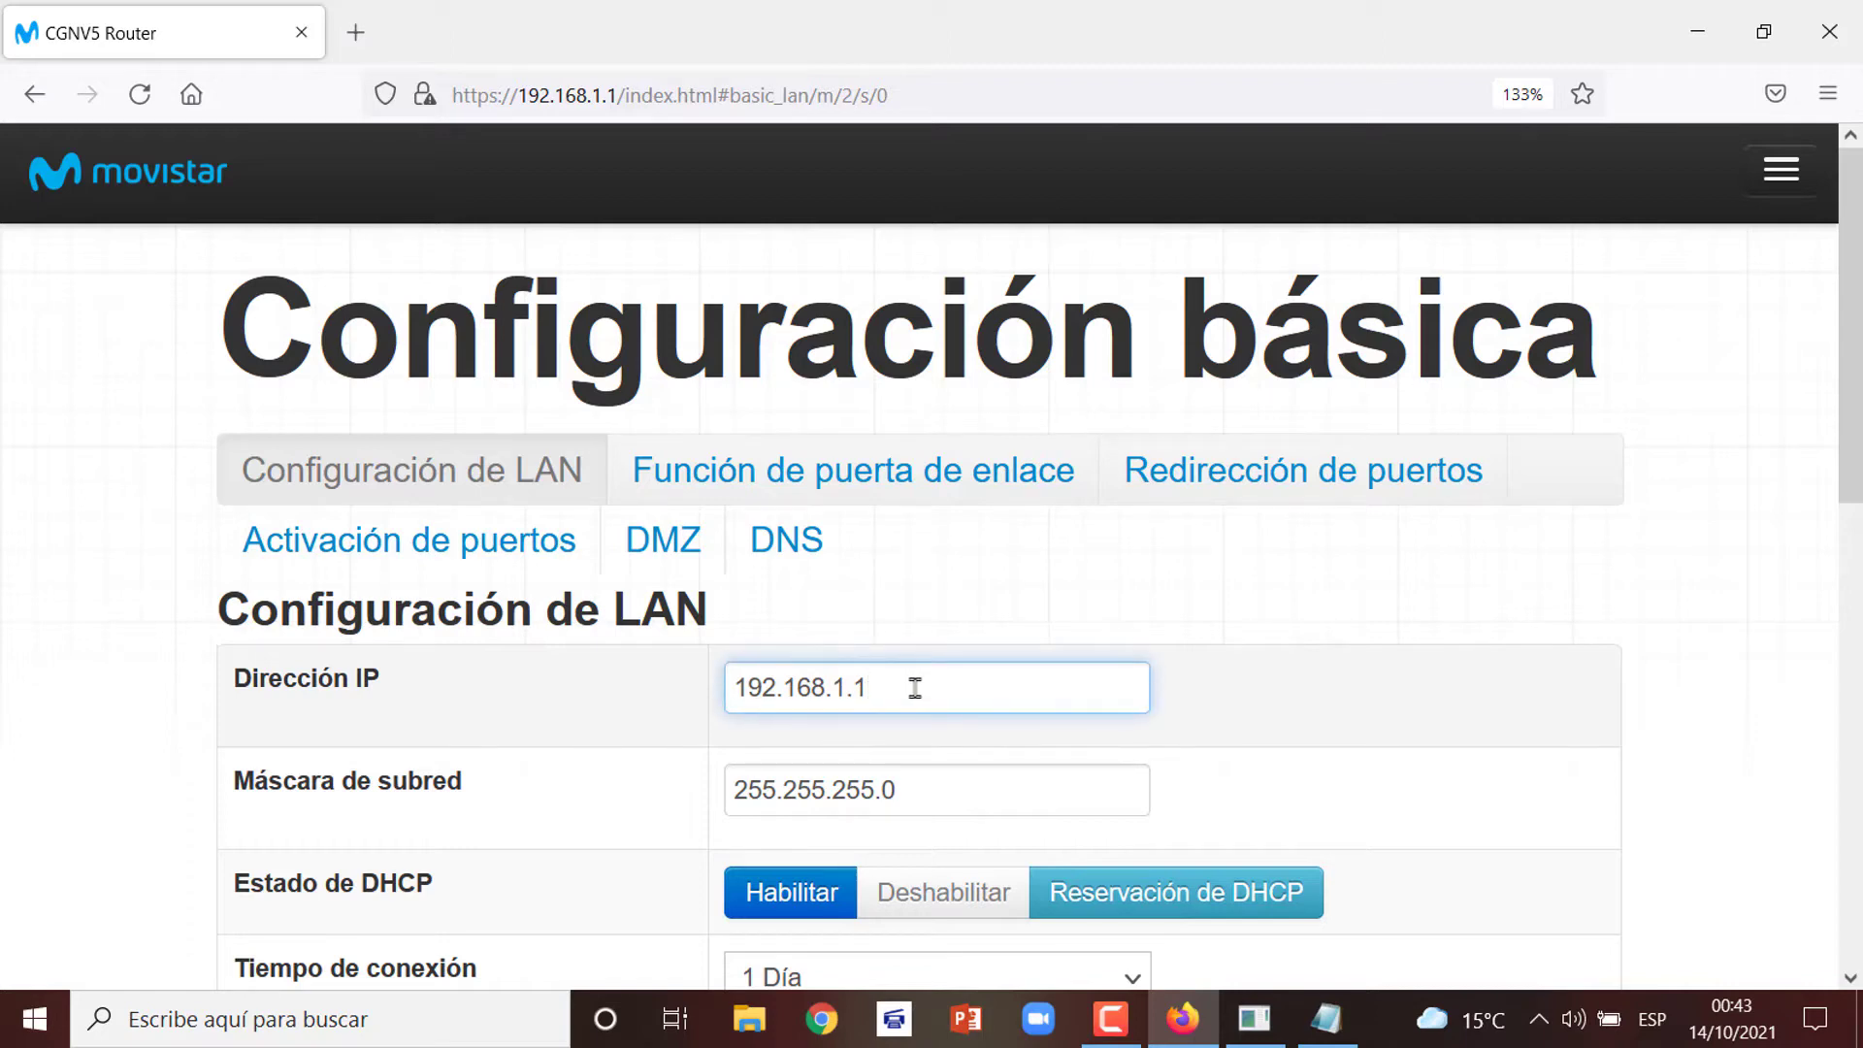